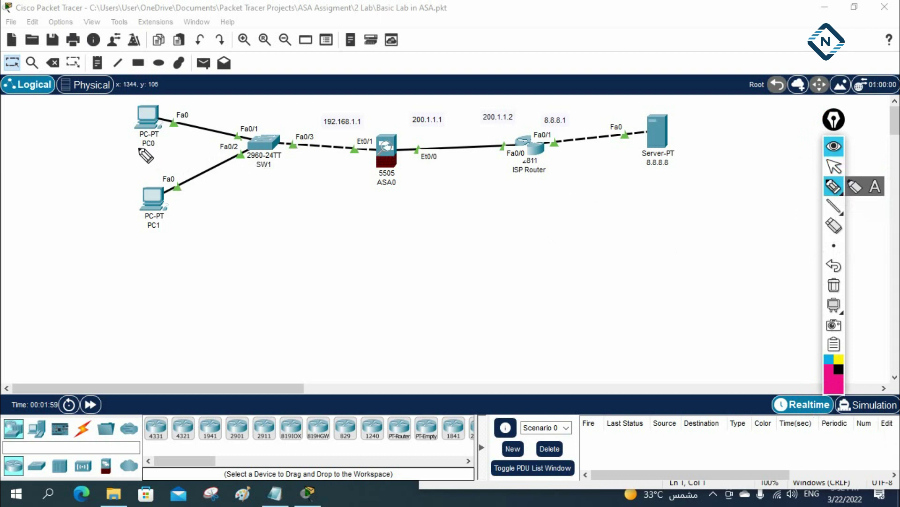
Trace the PC0-to-server path with the pen, outline and label the LAN and WAN sides of ASA0, and clear the annotations.
drag(137, 149, 151, 148)
drag(140, 237, 151, 235)
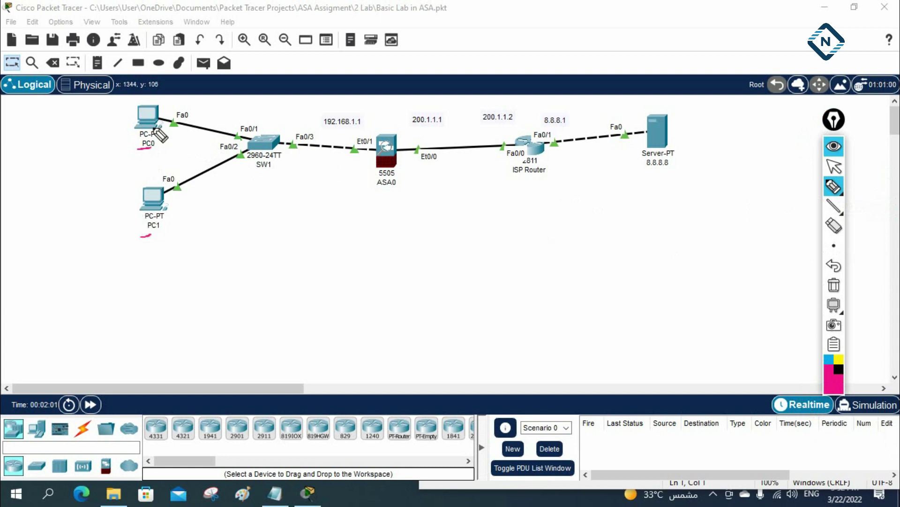
mouse_move(159, 120)
mouse_down()
mouse_move(553, 114)
mouse_move(610, 124)
mouse_up()
mouse_move(346, 91)
mouse_down()
mouse_move(367, 96)
mouse_move(265, 259)
mouse_up()
mouse_move(283, 191)
mouse_down()
mouse_move(295, 208)
mouse_move(323, 183)
mouse_up()
mouse_move(650, 111)
mouse_down()
mouse_move(604, 109)
mouse_move(412, 190)
mouse_move(664, 212)
mouse_up()
mouse_move(539, 189)
mouse_down()
mouse_move(556, 200)
mouse_move(562, 189)
mouse_move(583, 194)
mouse_up()
drag(588, 198, 601, 190)
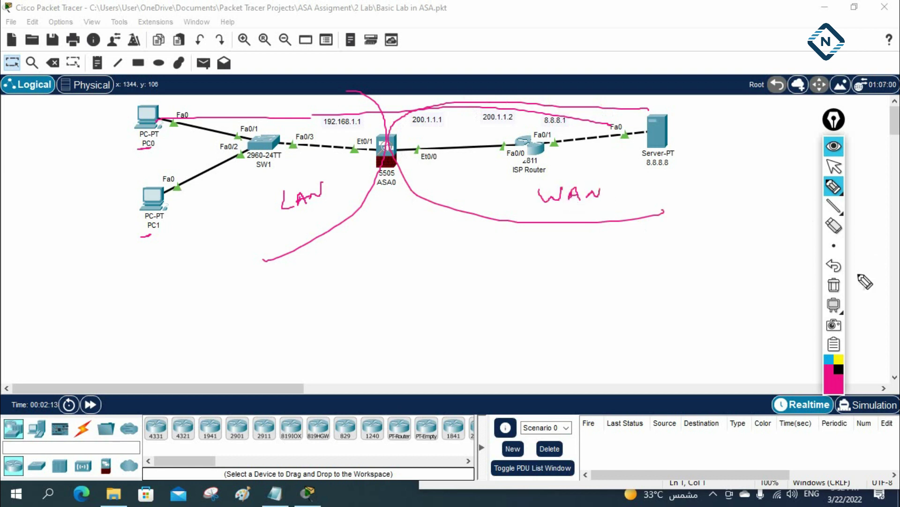
click(834, 285)
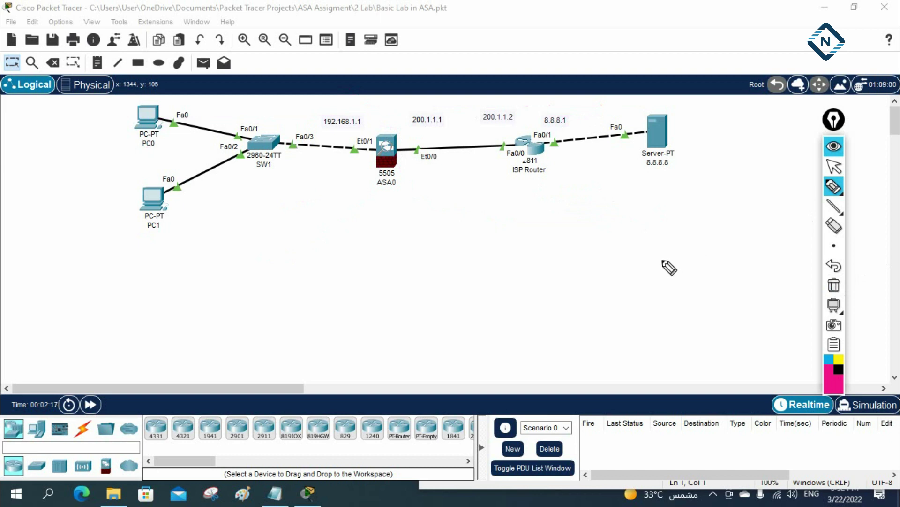
Circle 192.168.1.1 and 200.1.1.1 with arrows to ASA0's two ports, and clear the annotations.
mouse_move(389, 193)
mouse_down()
mouse_move(411, 190)
mouse_move(395, 192)
mouse_up()
mouse_move(443, 108)
mouse_down()
mouse_move(416, 104)
mouse_move(411, 130)
mouse_move(431, 104)
mouse_move(423, 139)
mouse_up()
mouse_move(367, 121)
mouse_down()
mouse_move(341, 107)
mouse_move(317, 123)
mouse_move(361, 120)
mouse_move(355, 140)
mouse_up()
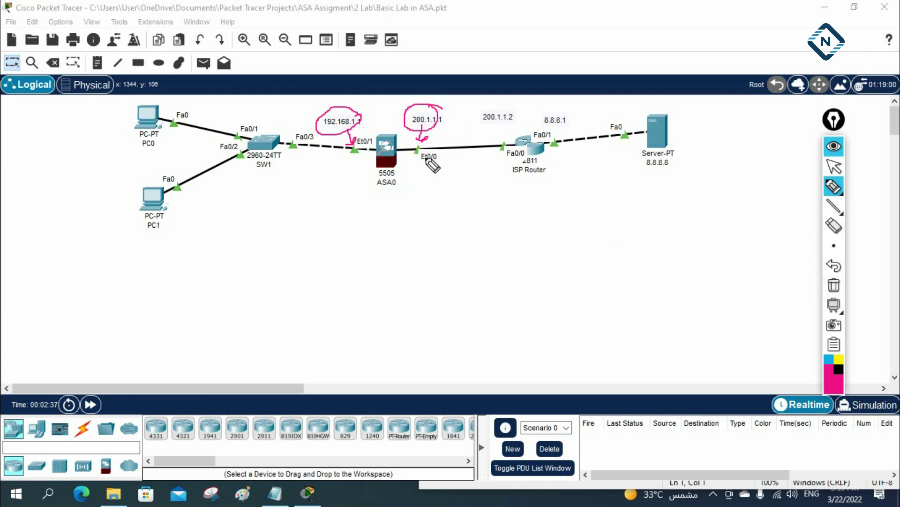
click(830, 284)
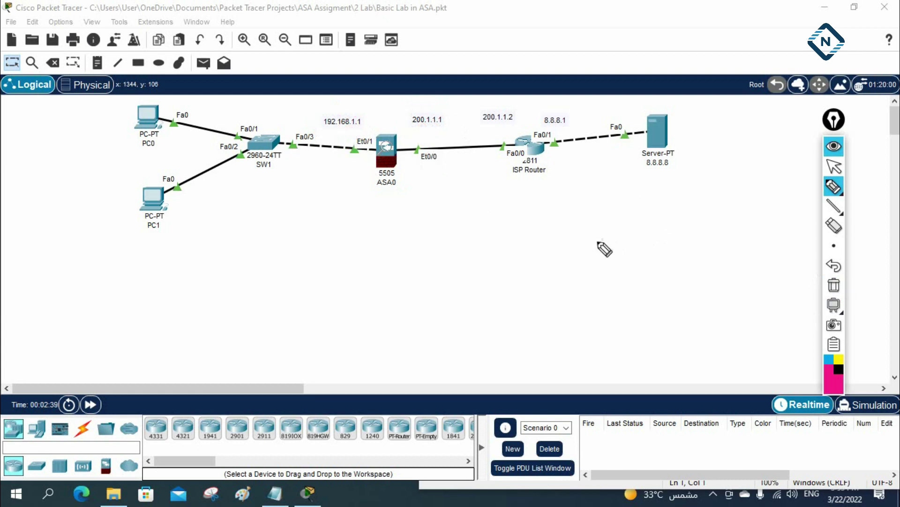
Draw the traffic flow from both PCs through ASA0's addressed ports to the ISP router, write NAT beside ASA0, and clear the drawing.
drag(375, 182, 394, 179)
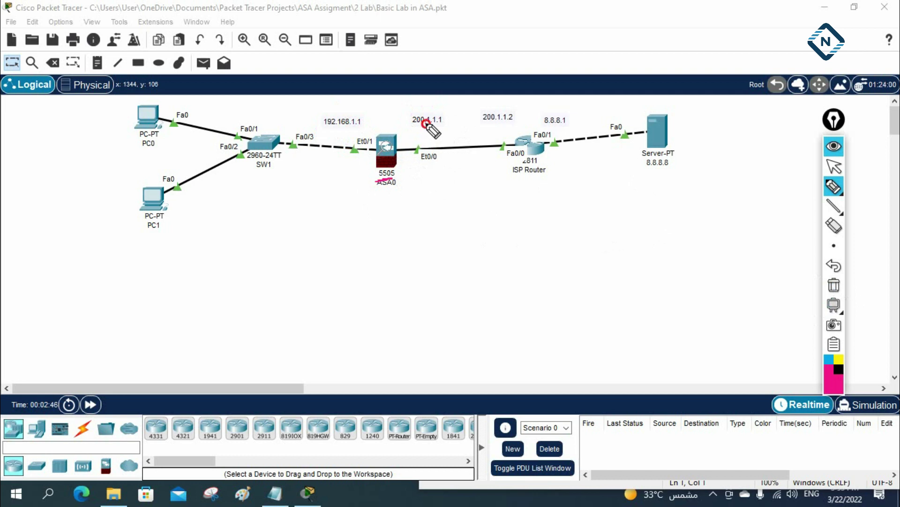
drag(426, 123, 416, 140)
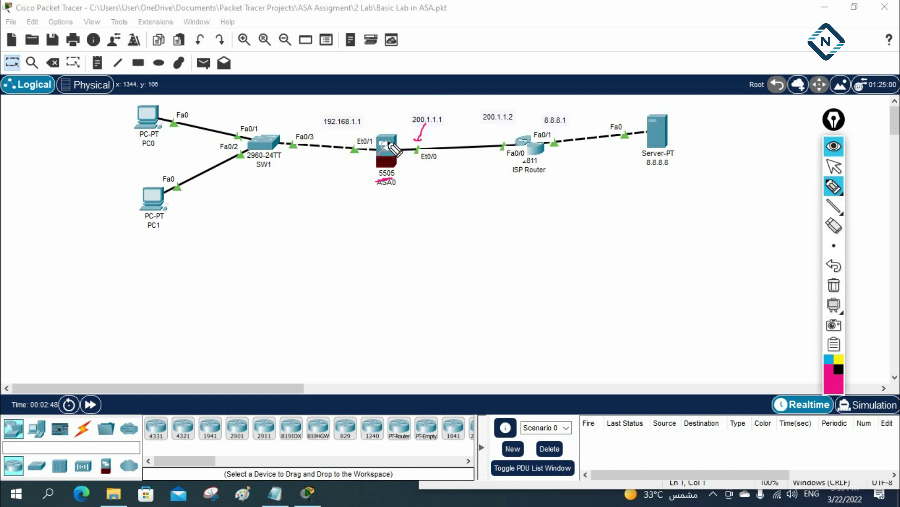
drag(339, 126, 352, 141)
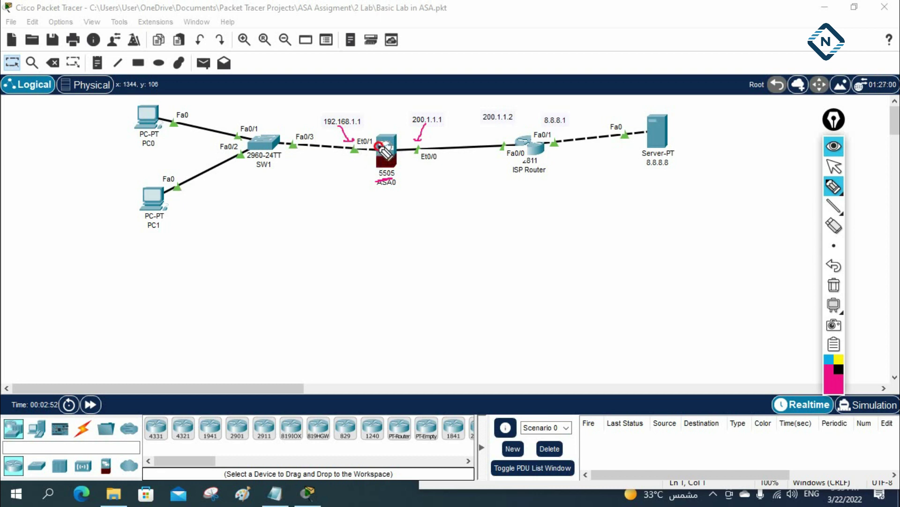
mouse_move(154, 139)
mouse_down()
mouse_move(283, 130)
mouse_move(350, 140)
mouse_up()
mouse_move(155, 207)
mouse_down()
mouse_move(289, 168)
mouse_move(354, 162)
mouse_move(345, 141)
mouse_move(351, 168)
mouse_up()
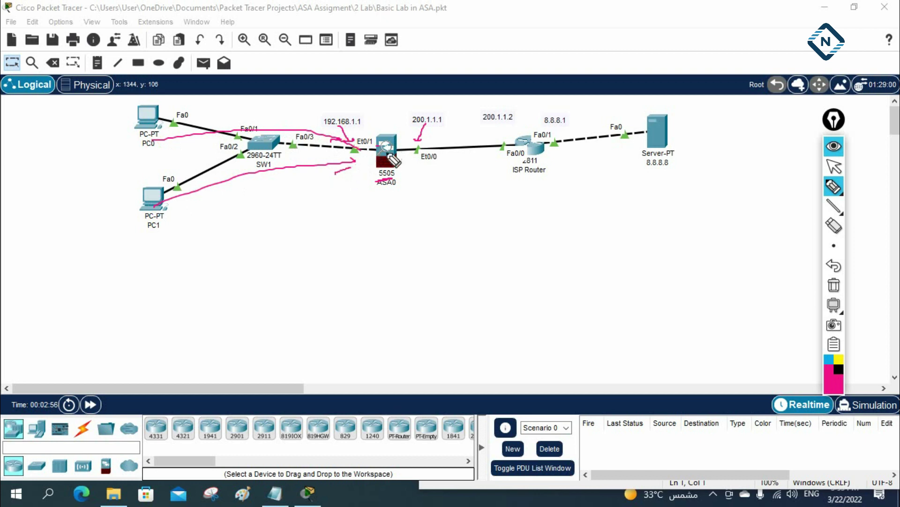
mouse_move(398, 151)
mouse_down()
mouse_move(445, 105)
mouse_move(506, 100)
mouse_move(573, 113)
mouse_up()
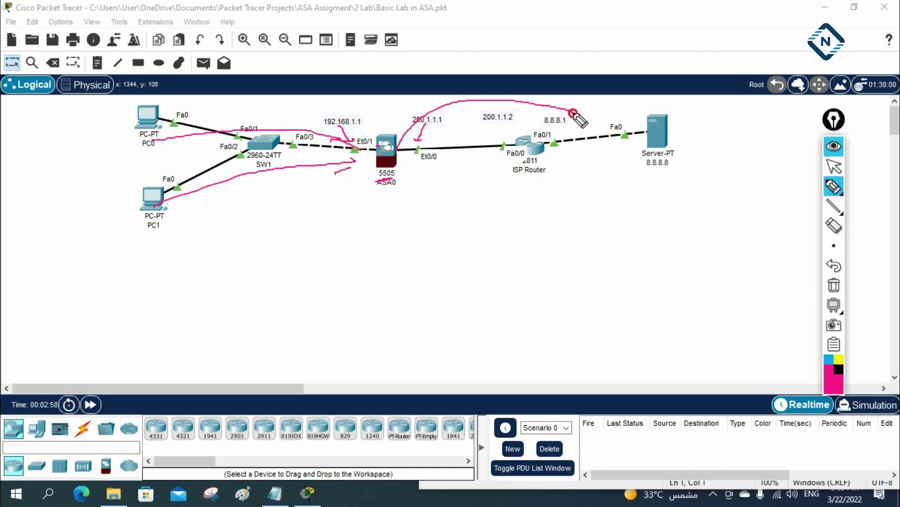
mouse_move(428, 117)
mouse_down()
mouse_move(462, 99)
mouse_move(528, 132)
mouse_move(516, 133)
mouse_up()
mouse_move(402, 184)
mouse_down()
mouse_move(430, 173)
mouse_move(432, 181)
mouse_up()
drag(425, 165, 440, 162)
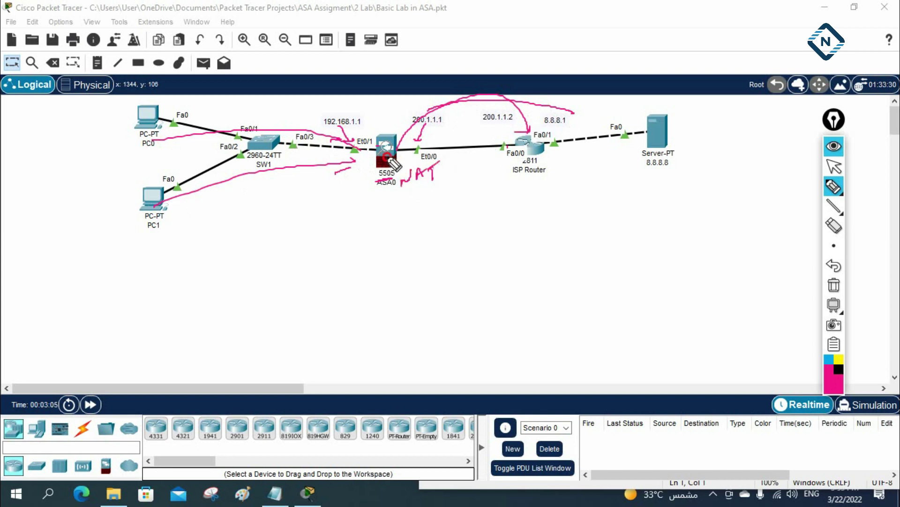
click(836, 287)
Open the command line of ASA0 and widen its window.
click(834, 166)
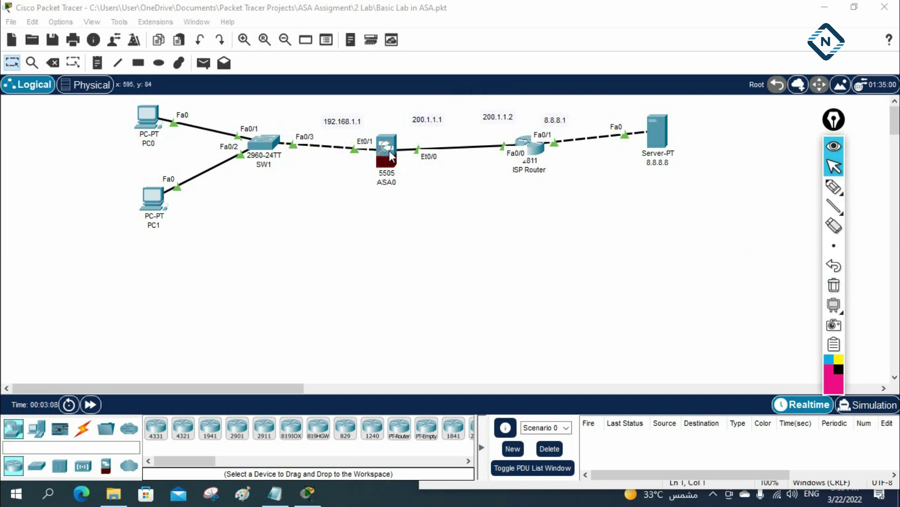
click(389, 169)
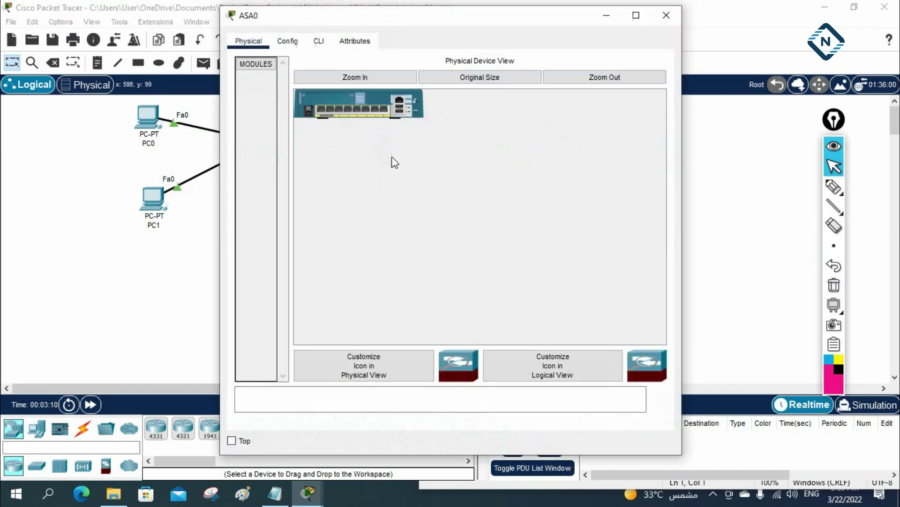
click(318, 43)
drag(678, 87, 838, 94)
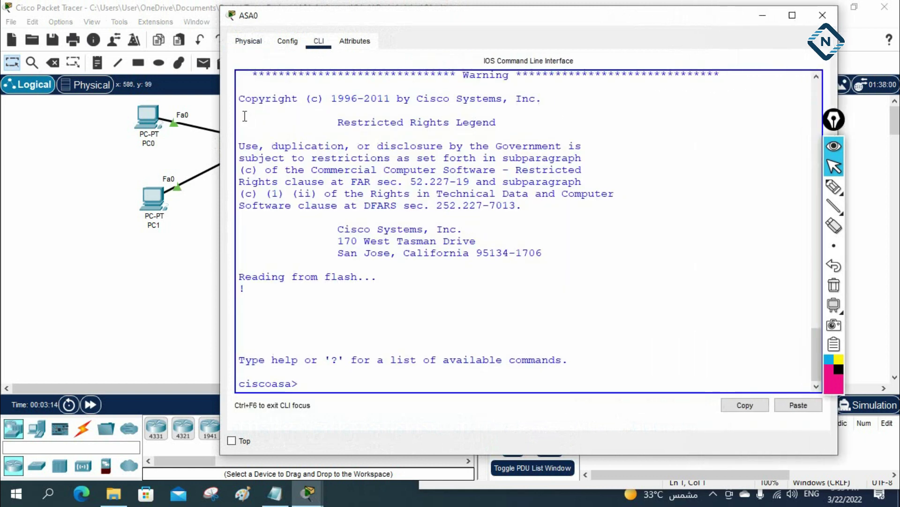
drag(219, 114, 134, 114)
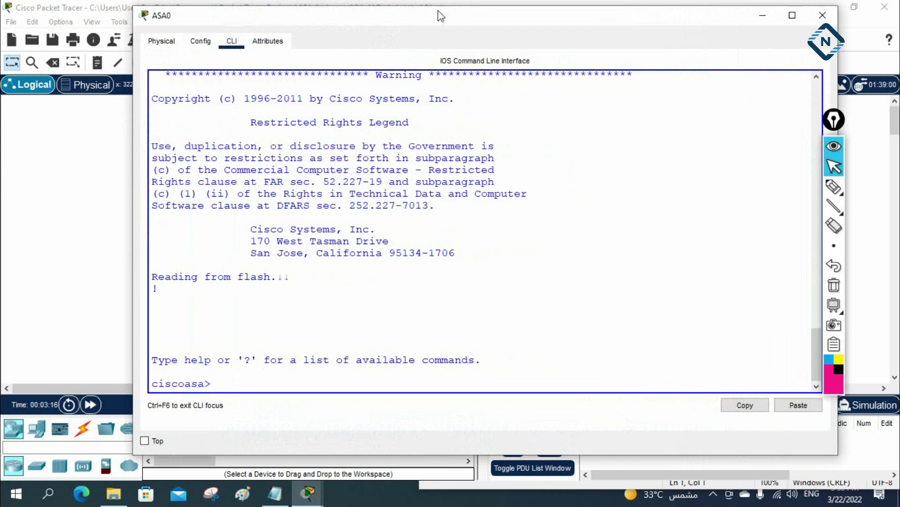
drag(440, 16, 462, 21)
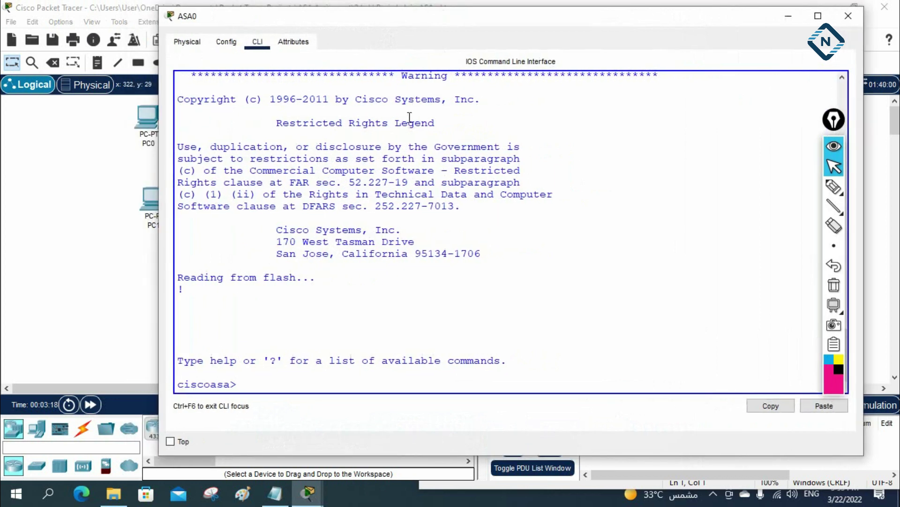
Enter privileged mode with en, leaving the password empty, and show the running configuration with sh run.
key(Return)
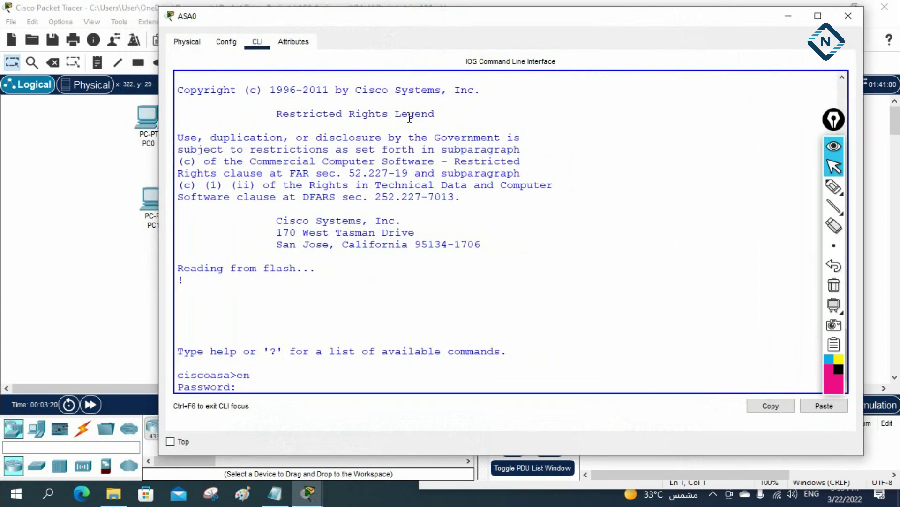
key(Return)
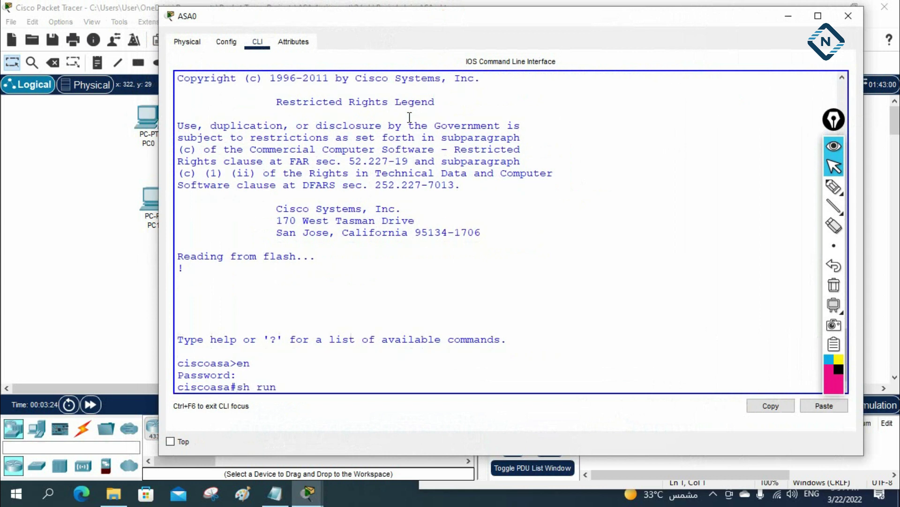
key(Return)
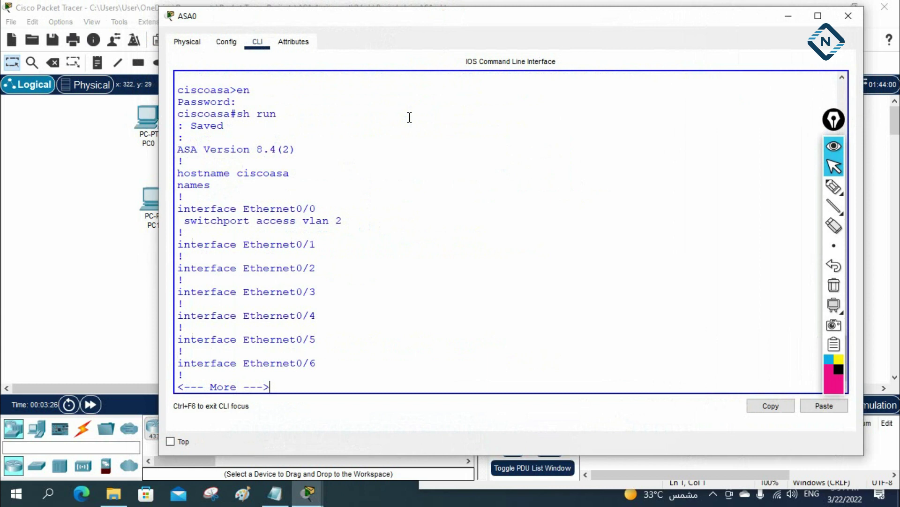
Examine the Ethernet0/0 VLAN assignment in the running configuration and compare it with ASA0's port in the topology.
mouse_move(176, 208)
mouse_down()
mouse_move(318, 209)
mouse_move(332, 221)
mouse_move(188, 220)
mouse_up()
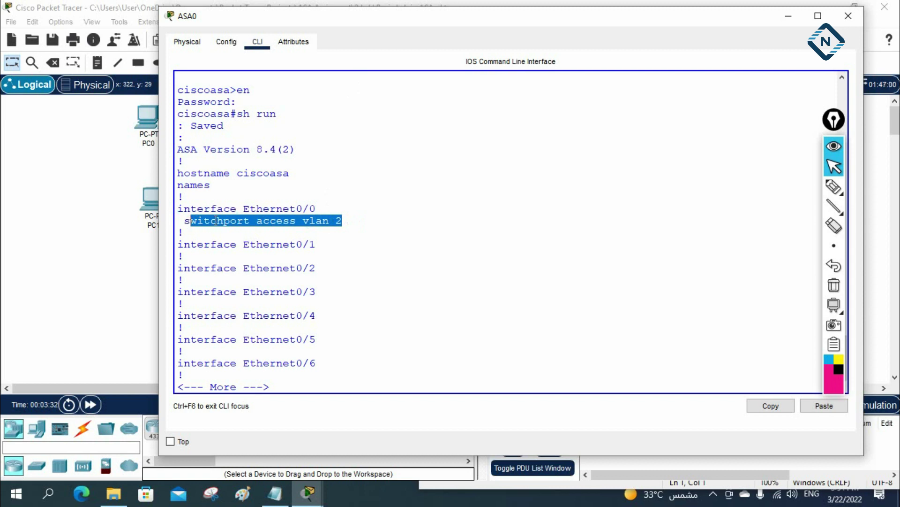
drag(440, 13, 447, 149)
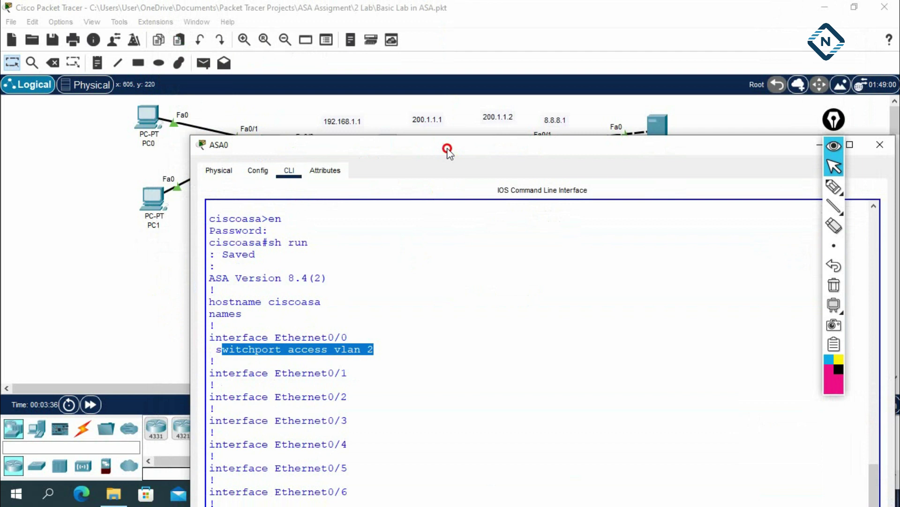
drag(377, 351, 348, 338)
drag(398, 151, 388, 276)
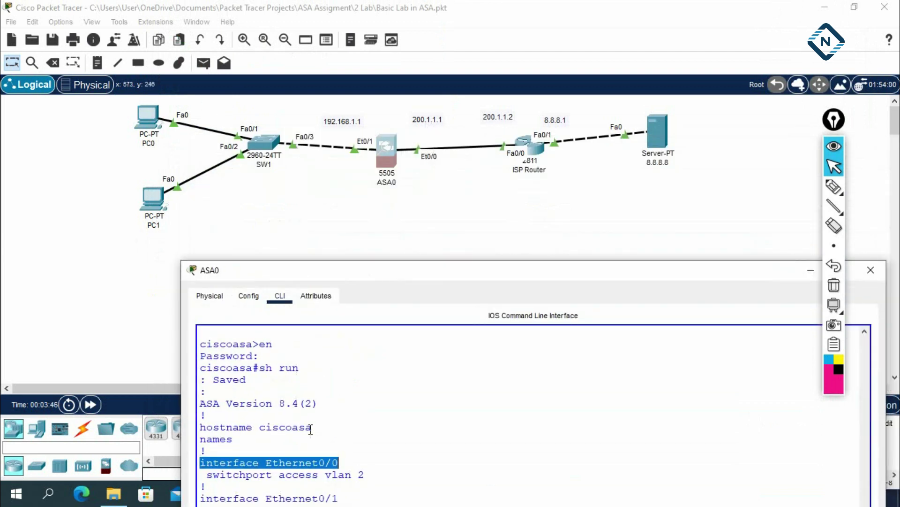
drag(359, 268, 391, 97)
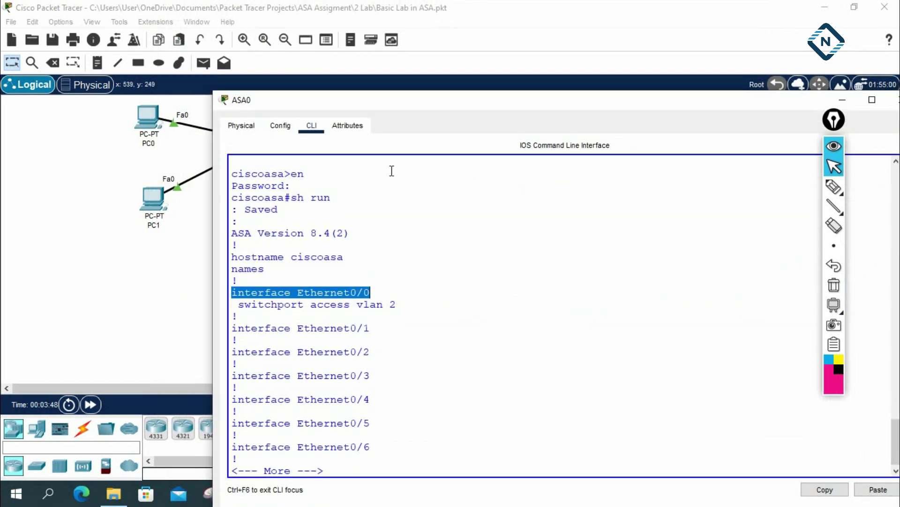
Page through the rest of the running configuration and examine the Vlan1 name, security level and IP address.
click(414, 296)
key(Return)
key(Return)
key(Return)
key(Return)
key(Return)
key(Return)
key(Return)
key(Return)
key(Return)
key(Return)
key(Return)
key(Return)
key(Return)
key(Return)
key(Return)
key(Return)
key(Return)
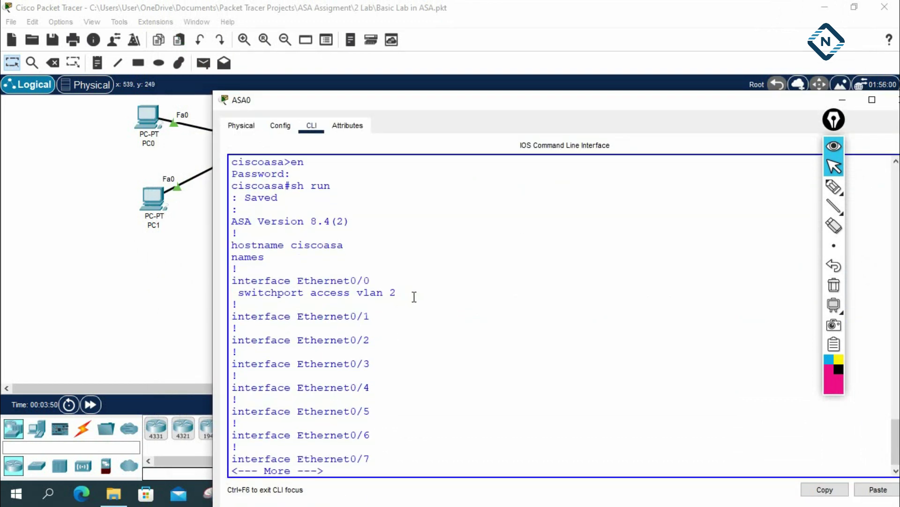
drag(234, 293, 333, 295)
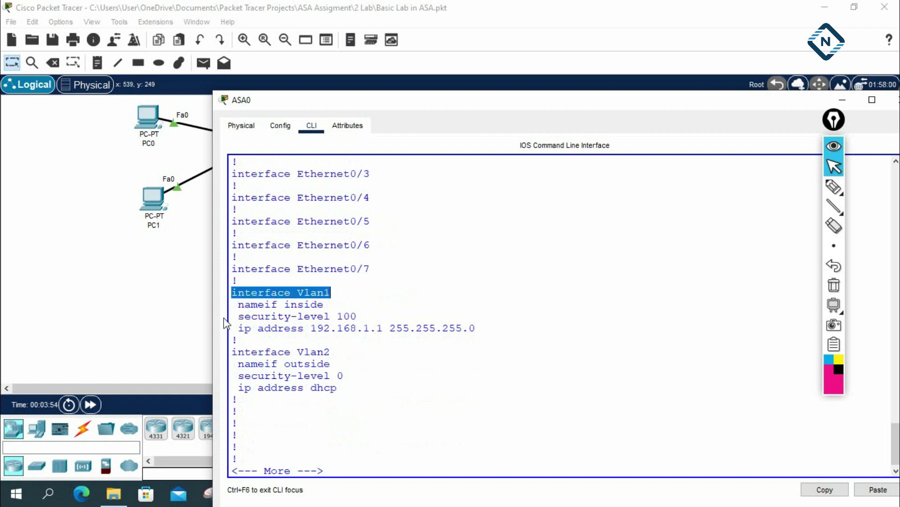
drag(238, 307, 486, 330)
Expose the topology and annotate it with the pen, marking ASA0's Et0/0 side as 0 and its Et0/1 side as 100.
drag(445, 106, 392, 216)
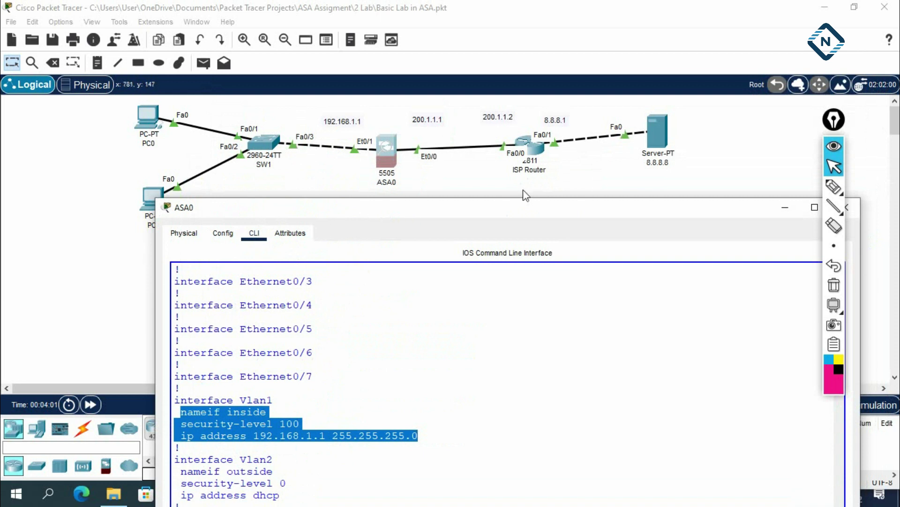
click(834, 187)
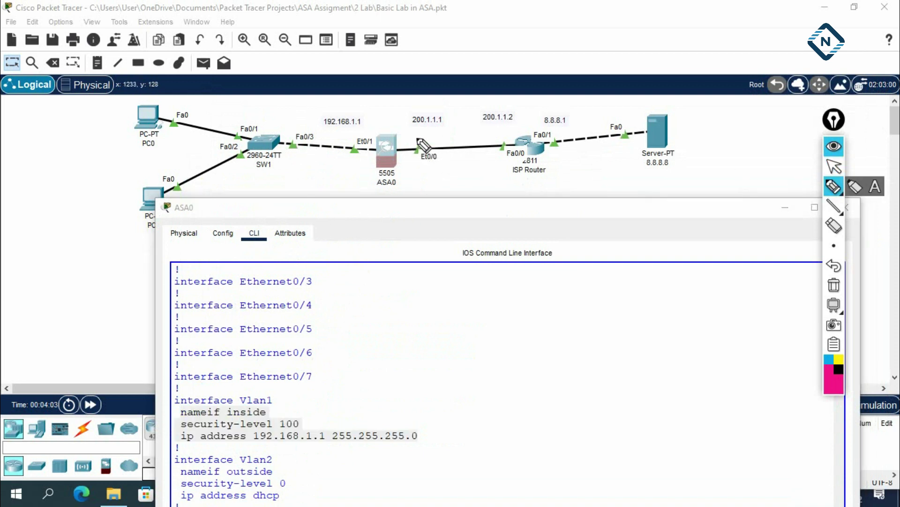
drag(421, 135, 430, 129)
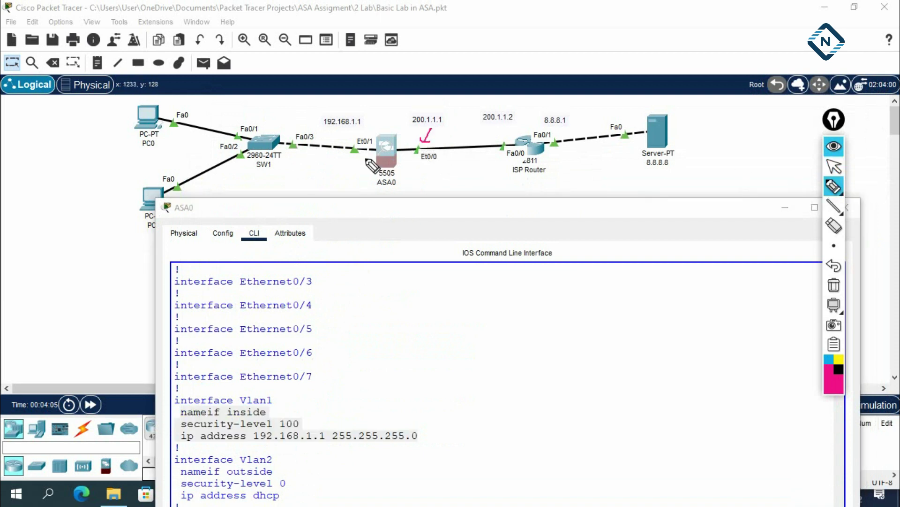
drag(343, 132, 349, 141)
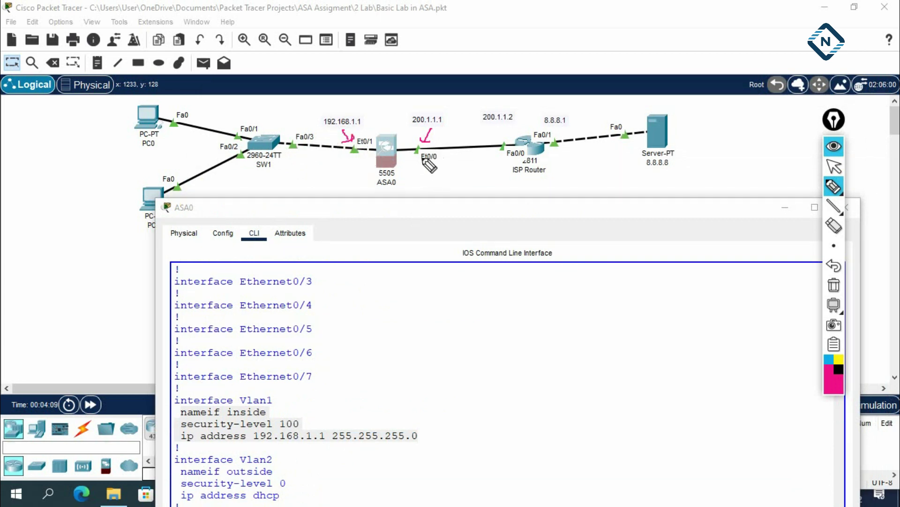
mouse_move(406, 151)
mouse_down()
mouse_move(404, 121)
mouse_move(436, 104)
mouse_move(518, 100)
mouse_up()
mouse_move(403, 149)
mouse_down()
mouse_move(451, 185)
mouse_move(535, 189)
mouse_up()
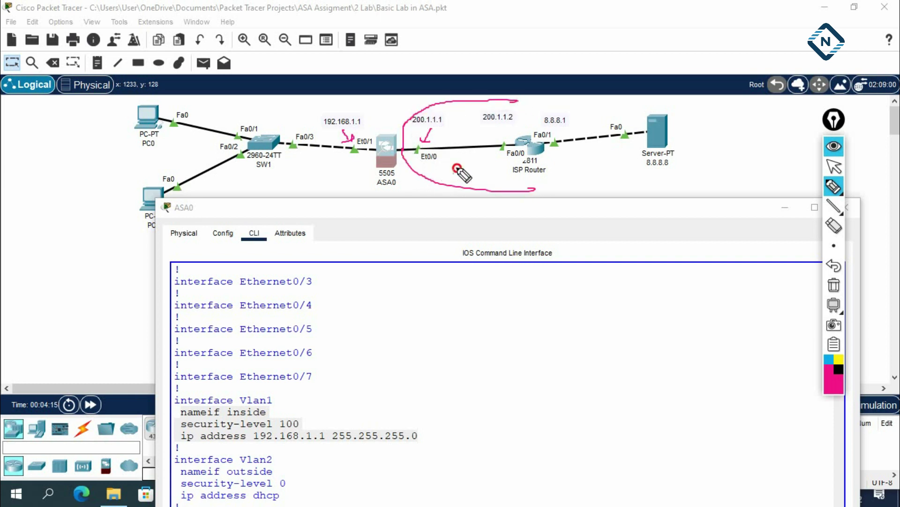
drag(465, 157, 459, 172)
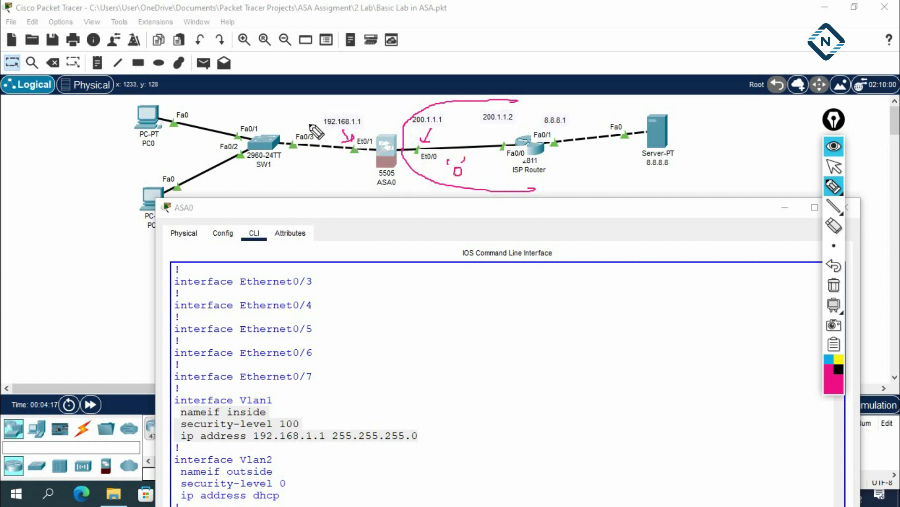
mouse_move(237, 100)
mouse_down()
mouse_move(348, 105)
mouse_move(366, 150)
mouse_move(287, 192)
mouse_move(318, 158)
mouse_up()
mouse_move(284, 159)
mouse_down()
mouse_move(282, 168)
mouse_move(312, 171)
mouse_up()
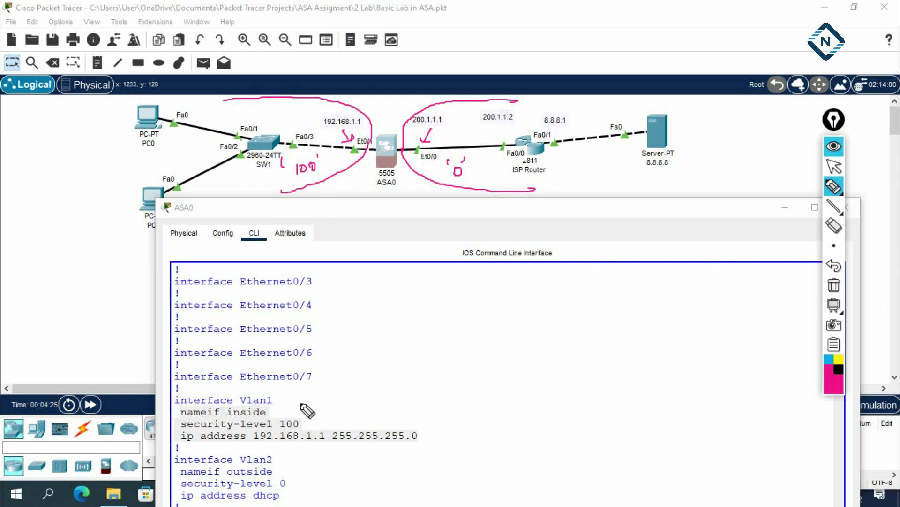
Tick the interface Vlan1 and nameif inside lines in the configuration output with the pen, underlining nameif.
drag(274, 403, 290, 395)
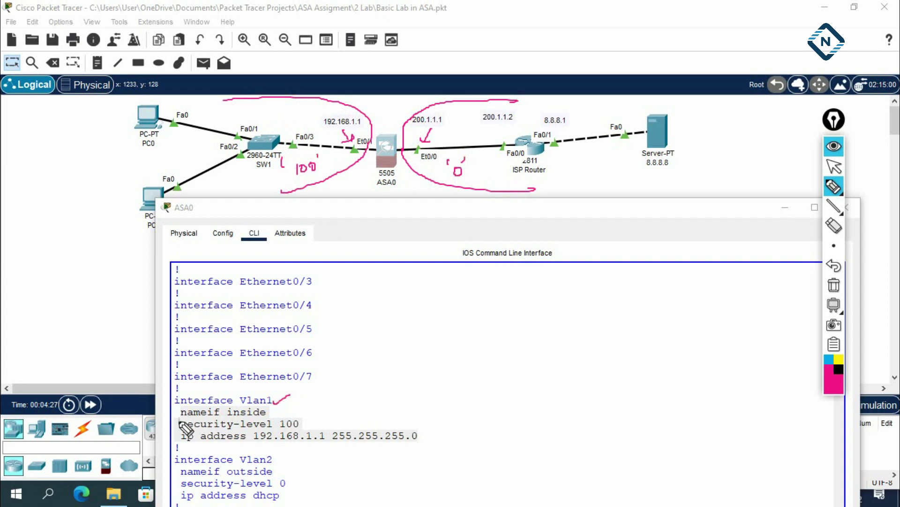
drag(182, 417, 279, 409)
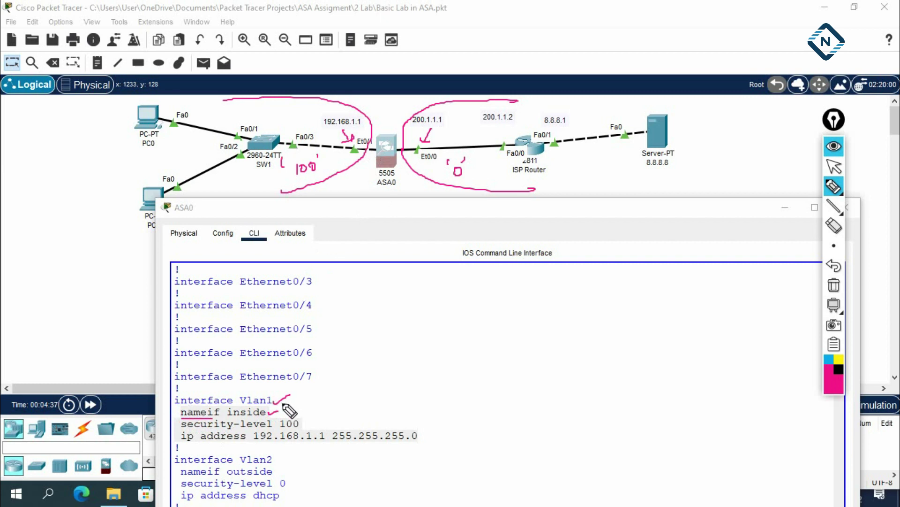
drag(268, 411, 279, 408)
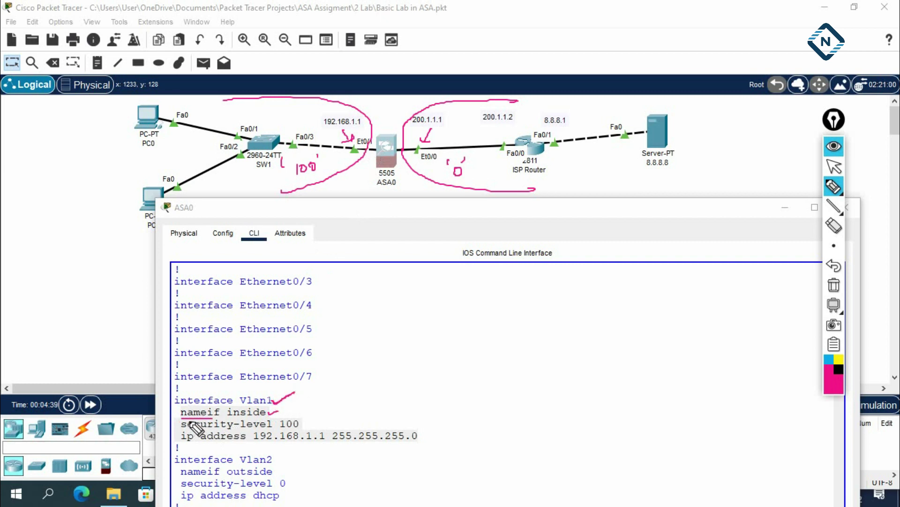
Underline inside, mark the Vlan1 security-level 100 line with the pen, and clear all annotations.
drag(228, 417, 266, 416)
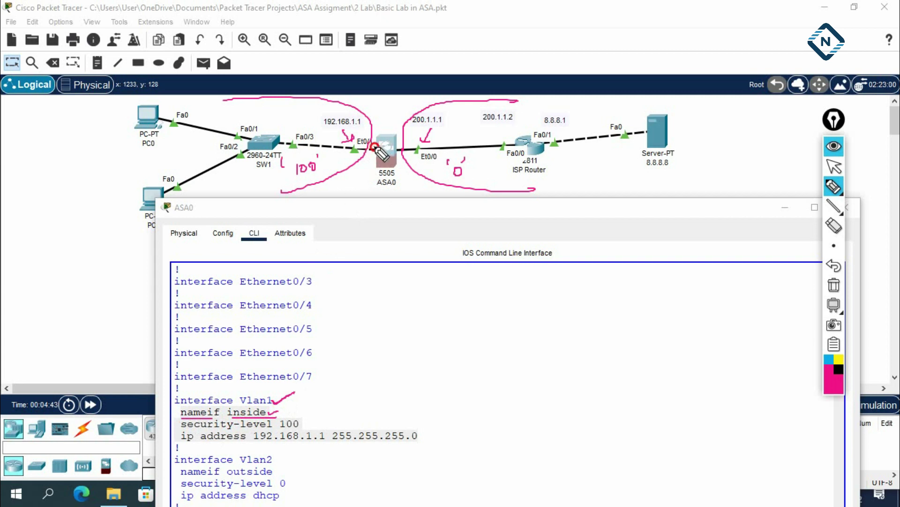
mouse_move(183, 428)
mouse_down()
mouse_move(312, 424)
mouse_move(305, 428)
mouse_move(317, 417)
mouse_up()
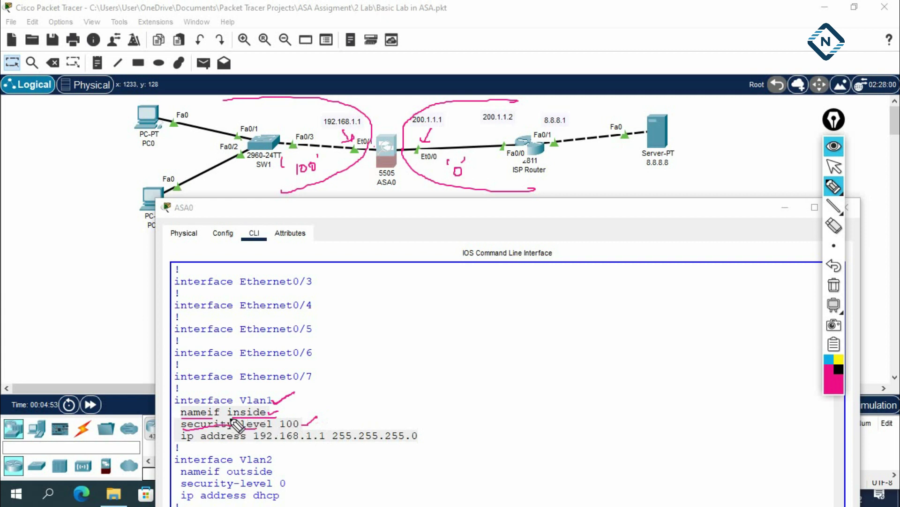
drag(281, 430, 298, 430)
click(834, 286)
Tick the Vlan1 security level, underline its IP address and subnet mask with the pen, and circle 192.168.1.1 in the topology.
drag(310, 422, 319, 415)
drag(182, 443, 197, 443)
drag(253, 446, 325, 446)
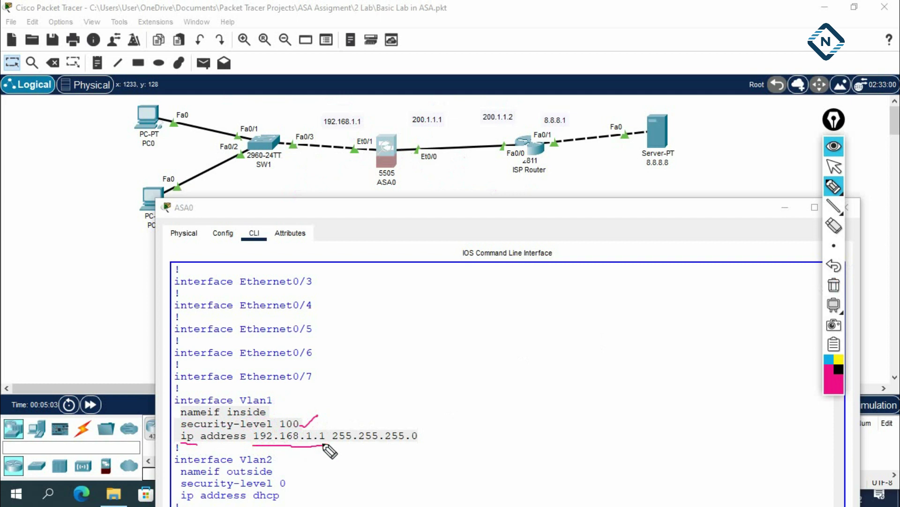
mouse_move(372, 114)
mouse_down()
mouse_move(364, 107)
mouse_move(371, 124)
mouse_up()
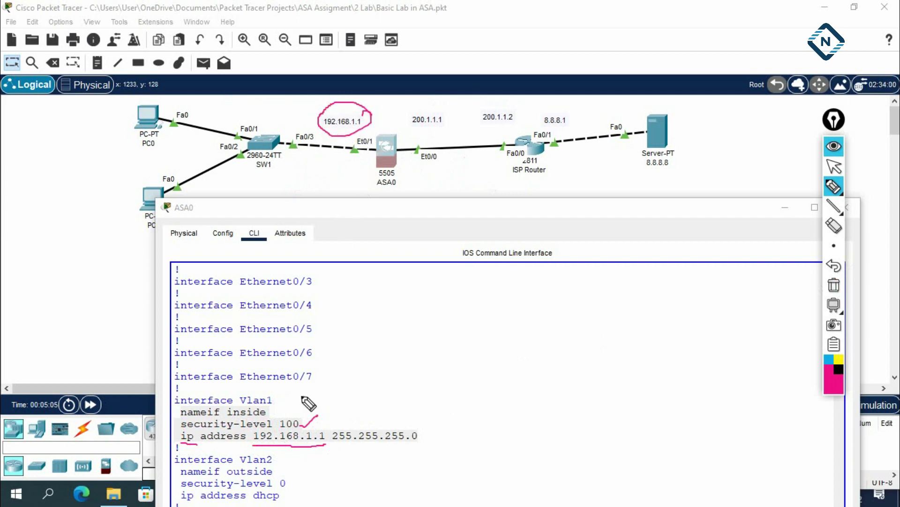
drag(329, 446, 414, 447)
Circle Vlan1, draw a line from it to ASA0's Et0/1 port, circle that port, and clear all annotations.
mouse_move(279, 394)
mouse_down()
mouse_move(241, 390)
mouse_move(253, 407)
mouse_move(280, 397)
mouse_move(268, 414)
mouse_move(274, 407)
mouse_move(354, 187)
mouse_up()
mouse_move(373, 161)
mouse_down()
mouse_move(366, 185)
mouse_move(368, 160)
mouse_move(381, 164)
mouse_up()
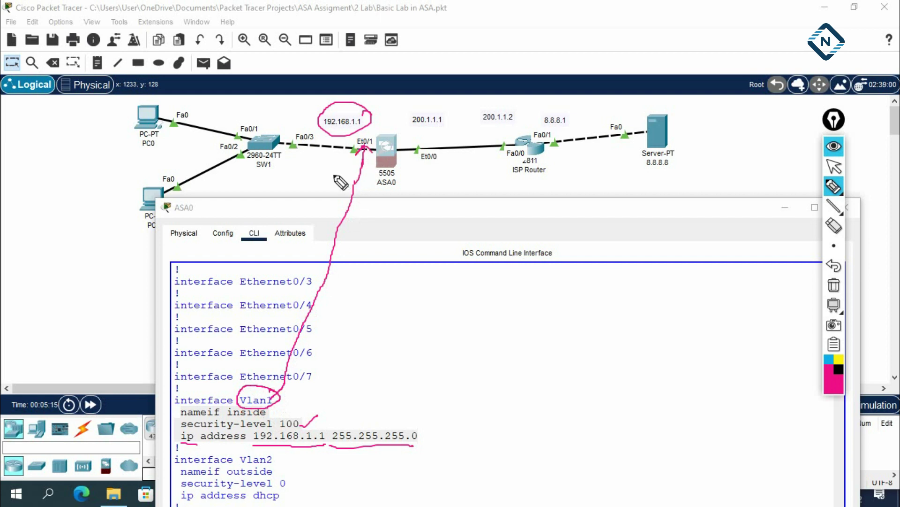
mouse_move(263, 388)
mouse_down()
mouse_move(204, 414)
mouse_move(279, 382)
mouse_up()
mouse_move(363, 156)
mouse_down()
mouse_move(357, 135)
mouse_move(370, 169)
mouse_up()
click(833, 285)
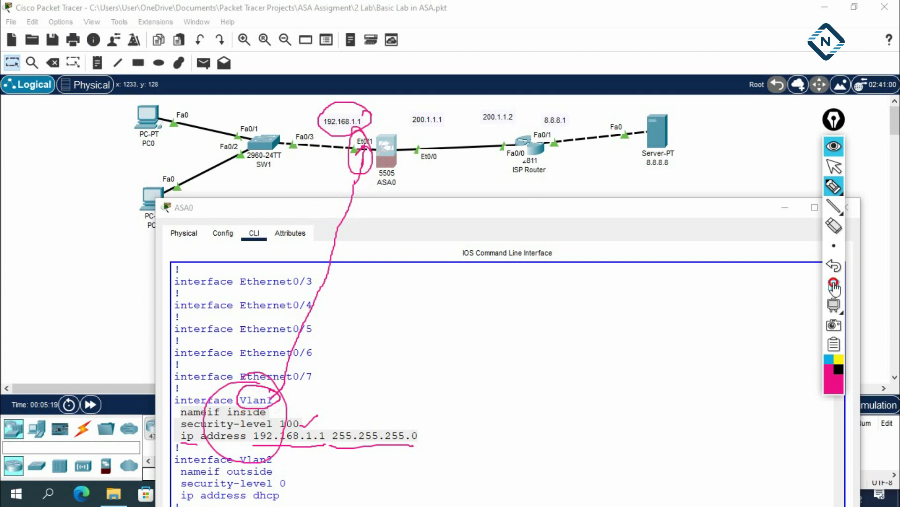
Examine the Vlan2 name, security level and IP address setting, comparing them with ASA0's Et0/0 port in the topology.
click(834, 166)
drag(585, 212, 571, 157)
click(446, 281)
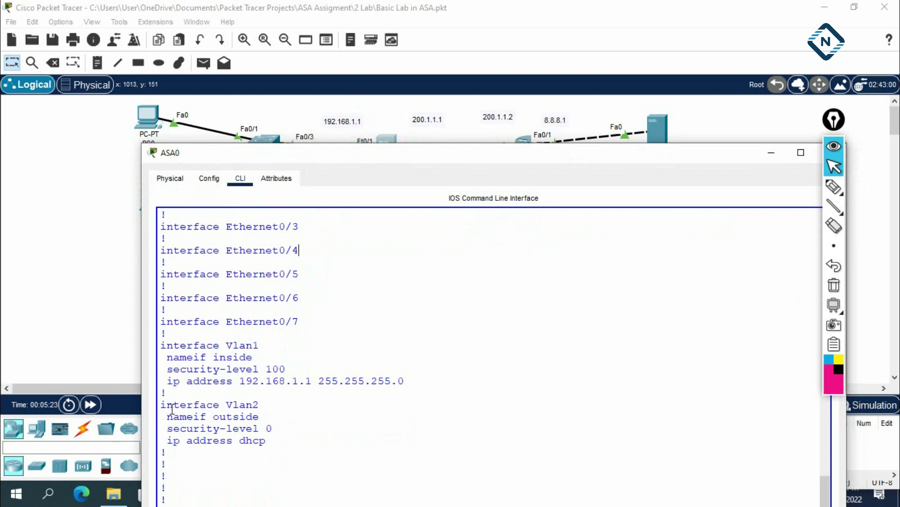
drag(163, 404, 273, 437)
click(188, 417)
drag(396, 157, 405, 207)
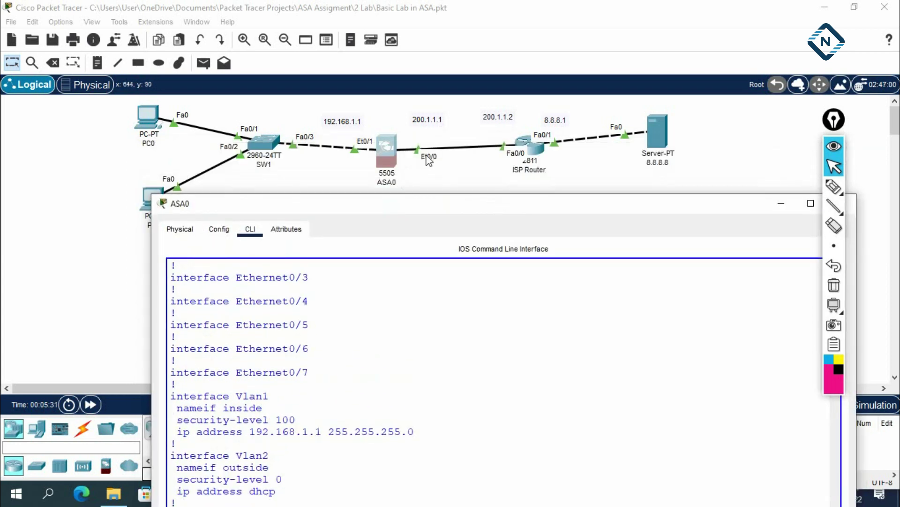
drag(413, 208, 425, 114)
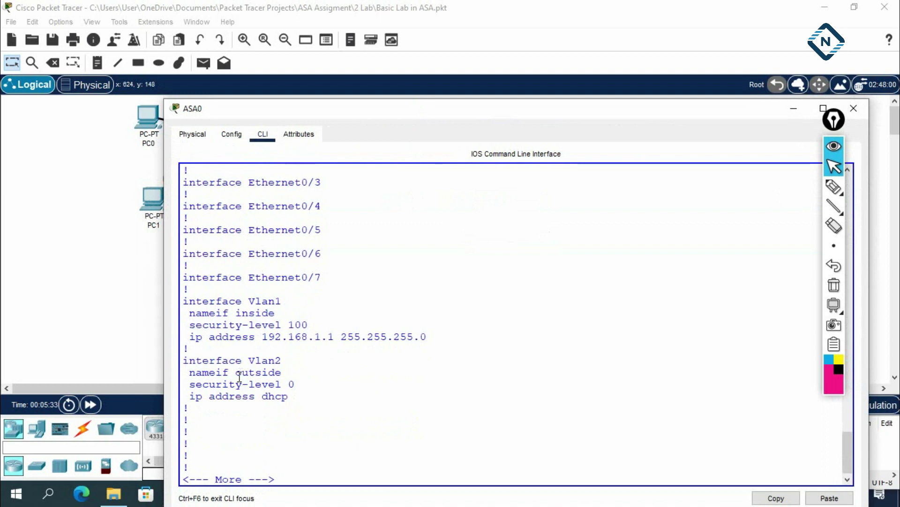
drag(293, 395, 184, 360)
click(189, 373)
click(238, 374)
click(294, 385)
Page through the rest of the running configuration until the ciscoasa# prompt returns.
drag(356, 114, 392, 95)
click(321, 257)
key(Return)
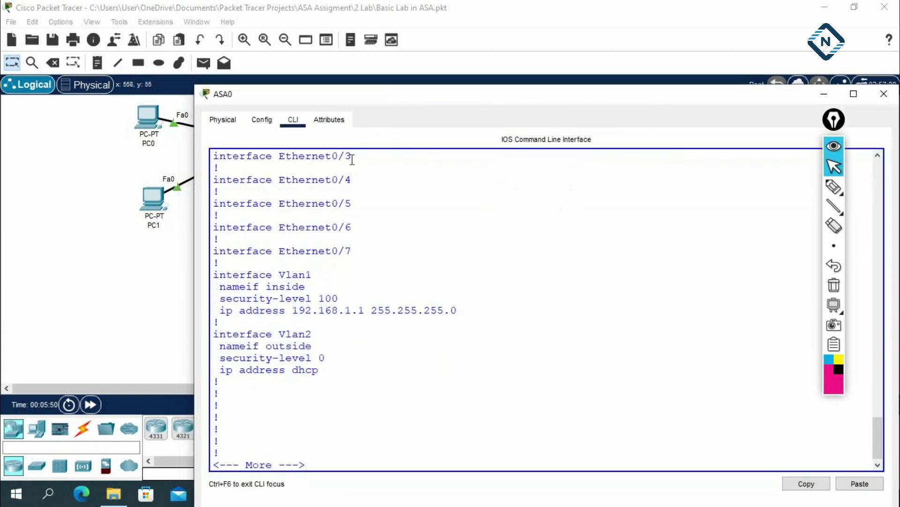
key(Return)
key(Return)
key(Return)
key(Return)
key(Return)
key(Return)
key(Return)
key(Return)
key(Return)
key(Return)
key(Return)
key(Return)
key(Return)
key(Return)
key(Return)
key(Return)
key(Return)
key(Return)
key(Return)
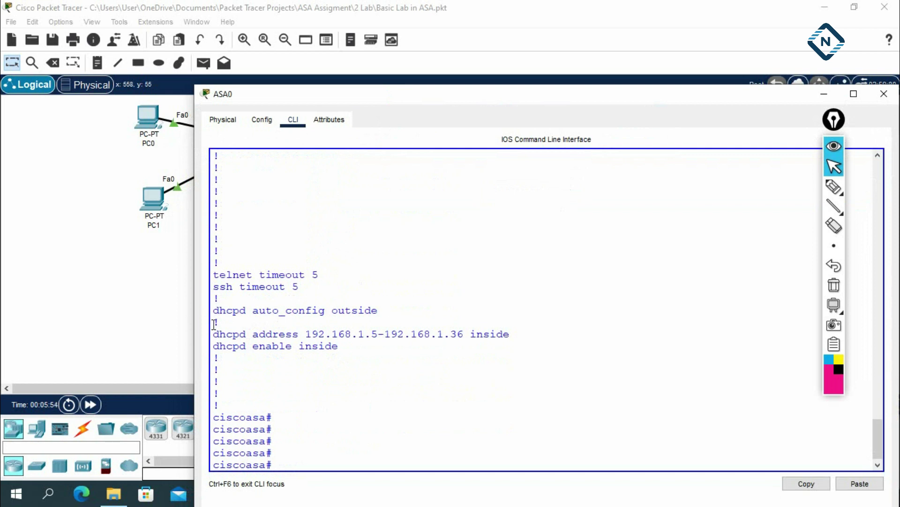
Highlight the dhcpd address and dhcpd enable inside lines and compare them with ASA0's Et0/1 port in the topology.
drag(213, 334, 464, 334)
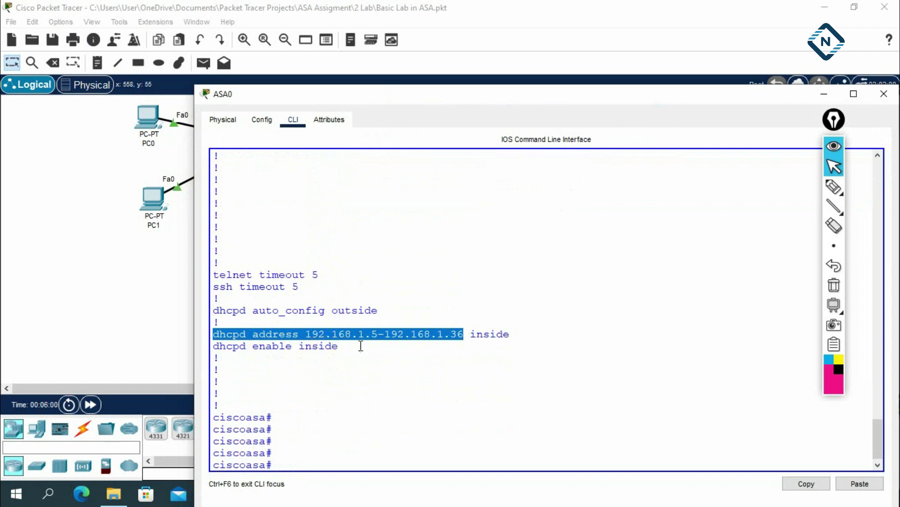
drag(364, 95, 343, 164)
drag(453, 407, 488, 404)
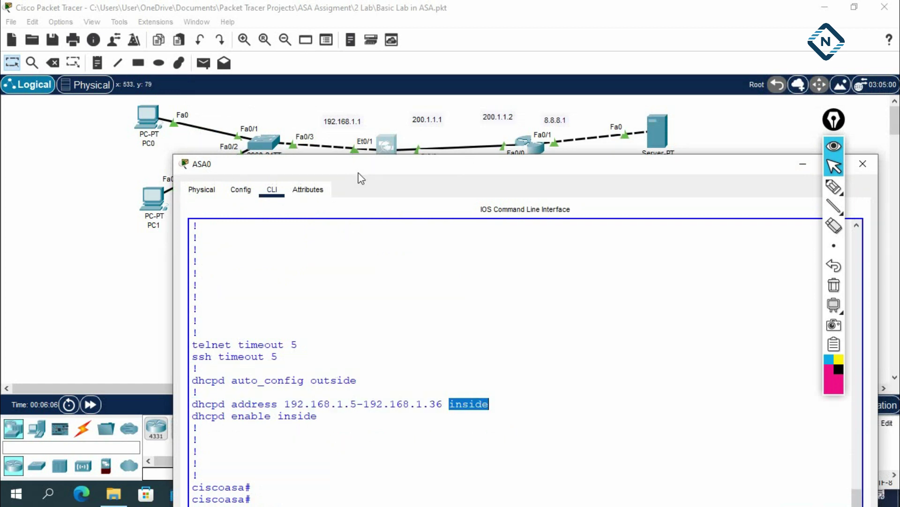
drag(360, 178, 352, 230)
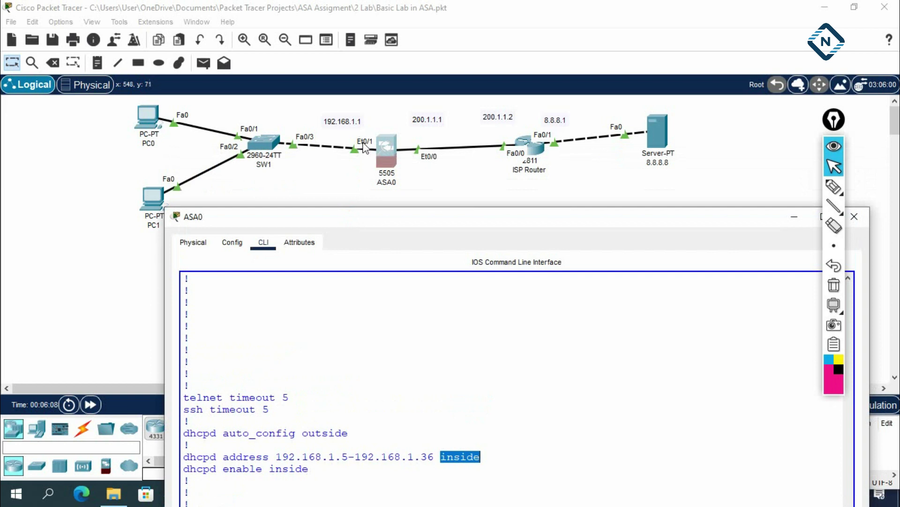
mouse_move(186, 467)
mouse_down()
mouse_move(310, 468)
mouse_move(181, 457)
mouse_up()
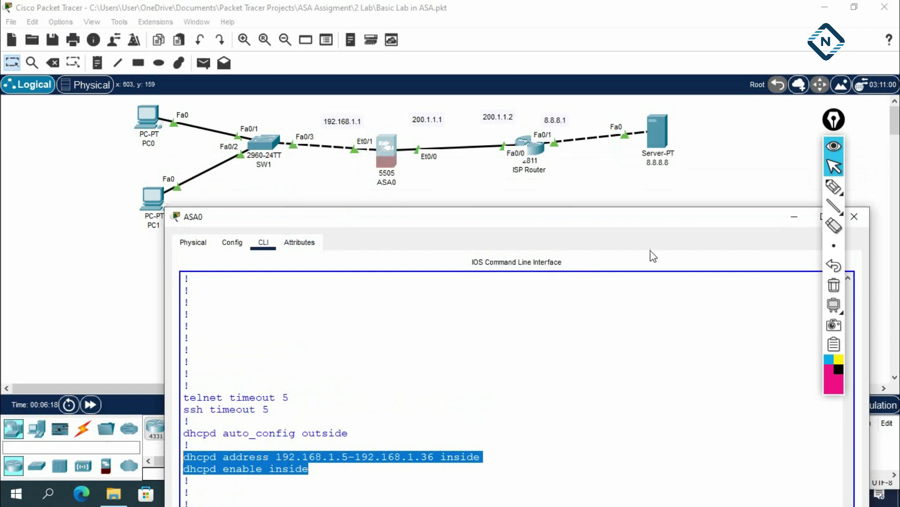
Circle ASA0's Et0/0 port with the pen, draw links from the ISP Router and towards PC0, and clear all annotations.
click(833, 187)
mouse_move(417, 131)
mouse_down()
mouse_move(406, 167)
mouse_move(436, 163)
mouse_move(422, 132)
mouse_up()
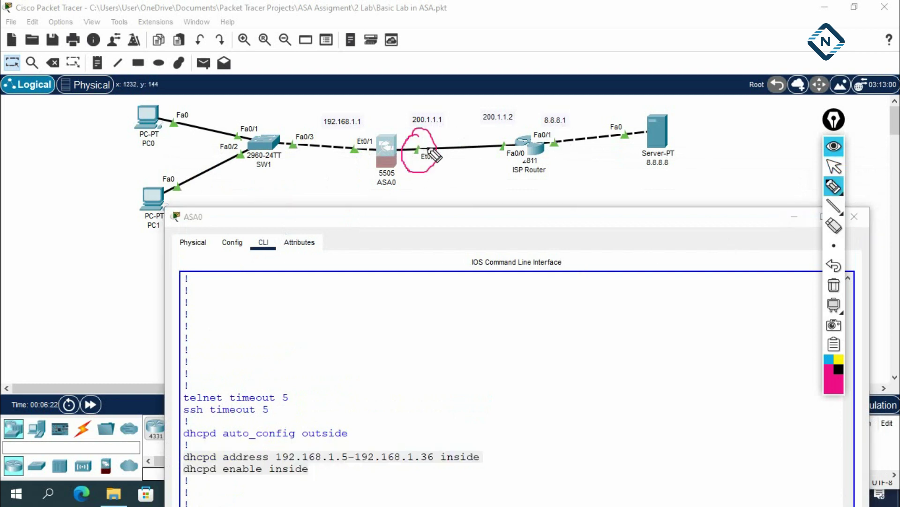
mouse_move(521, 142)
mouse_down()
mouse_move(466, 119)
mouse_move(433, 140)
mouse_up()
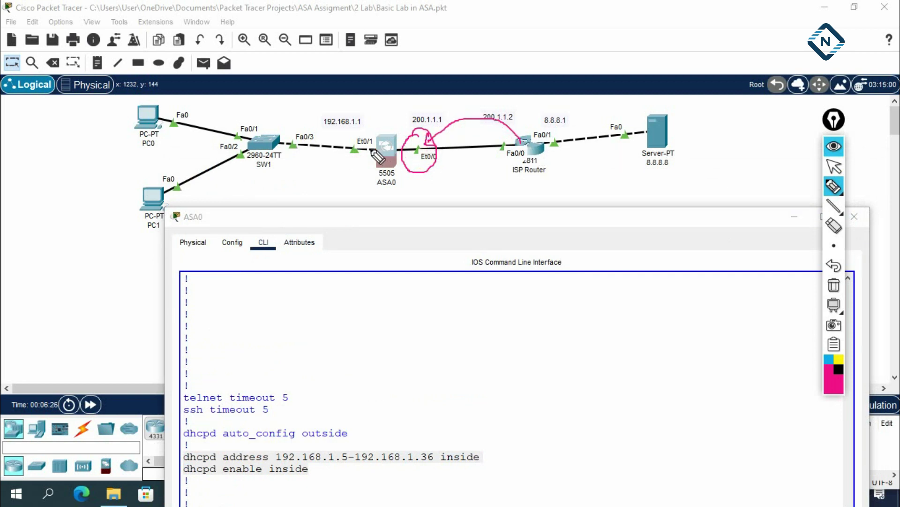
mouse_move(340, 145)
mouse_down()
mouse_move(372, 152)
mouse_move(232, 128)
mouse_move(174, 134)
mouse_up()
drag(267, 157, 264, 160)
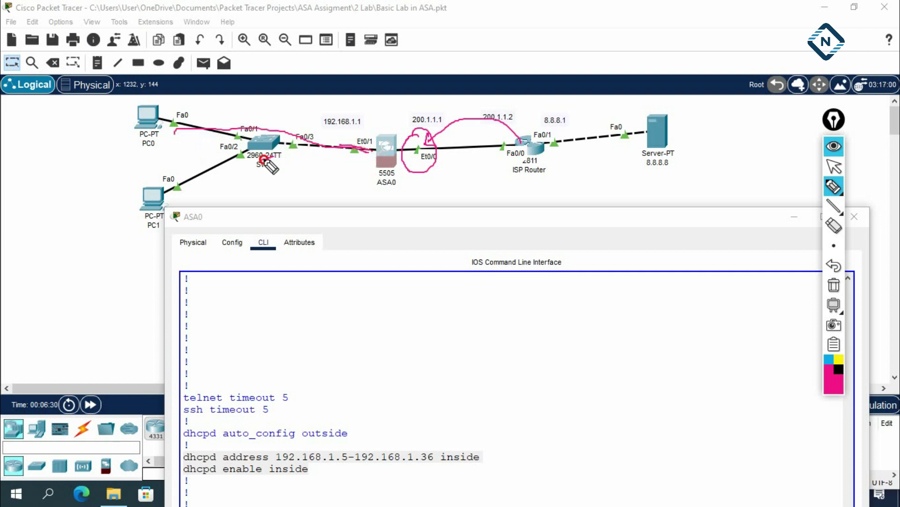
click(834, 282)
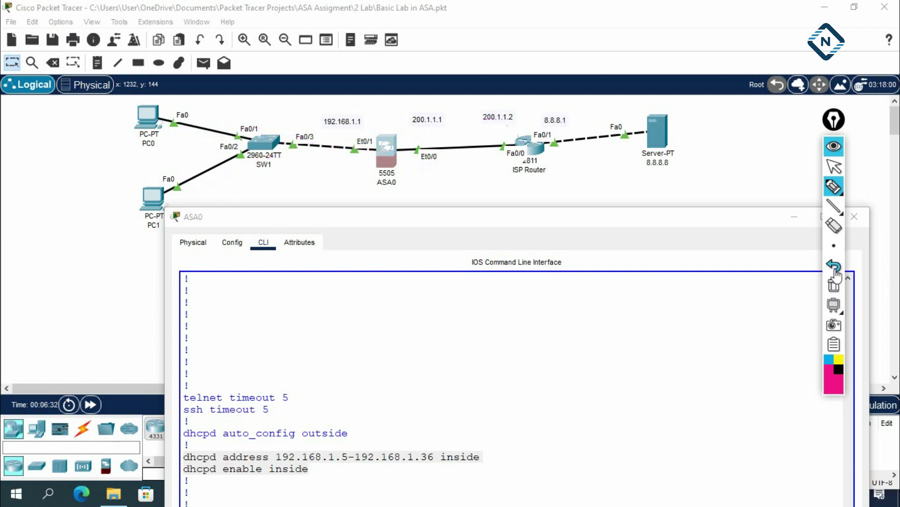
Bring the full ASA0 console back into view and run sh ip to list the interface addresses.
click(834, 166)
drag(666, 216, 666, 108)
click(578, 281)
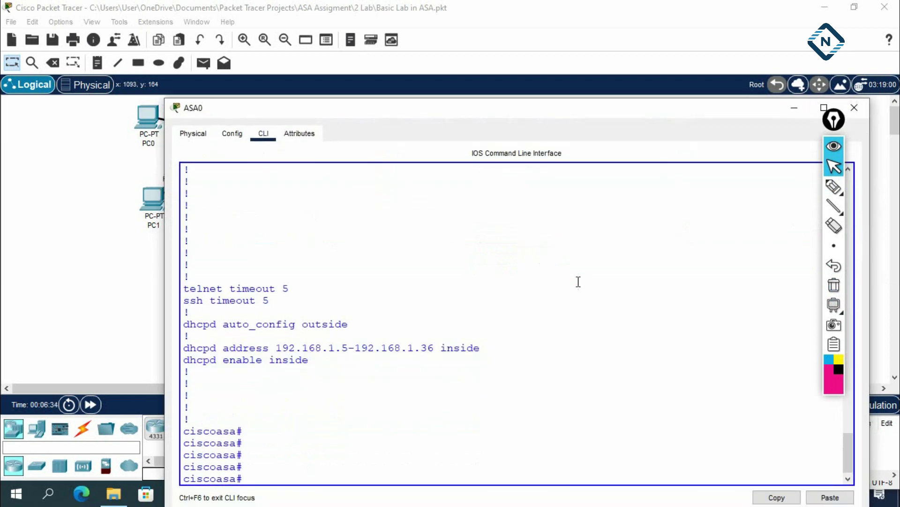
text(sh ip)
key(Return)
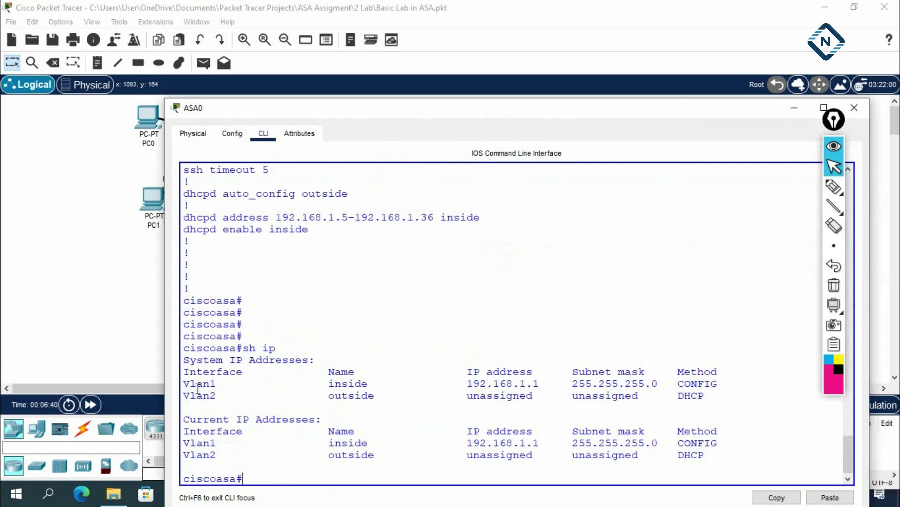
Highlight the Vlan1 and Vlan2 rows under System IP Addresses and examine each interface's IP address.
drag(184, 383, 725, 396)
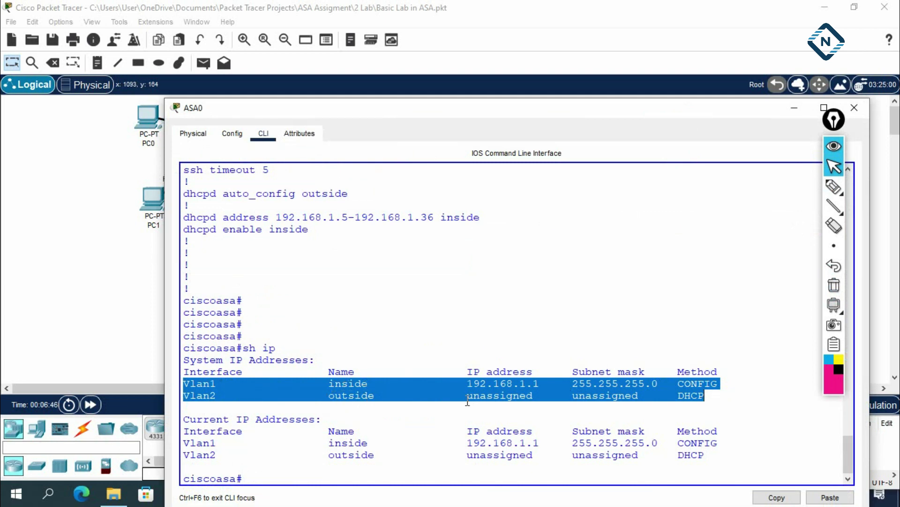
drag(465, 382, 564, 384)
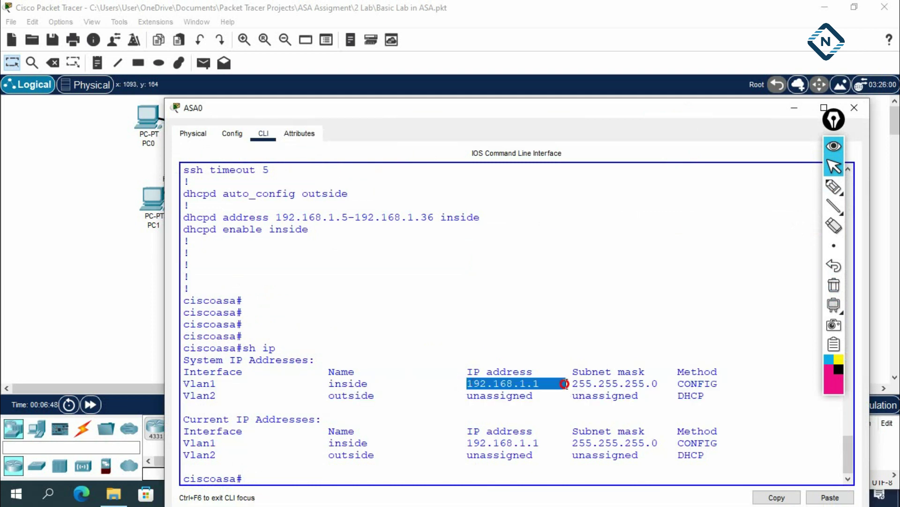
drag(459, 397, 551, 398)
click(550, 402)
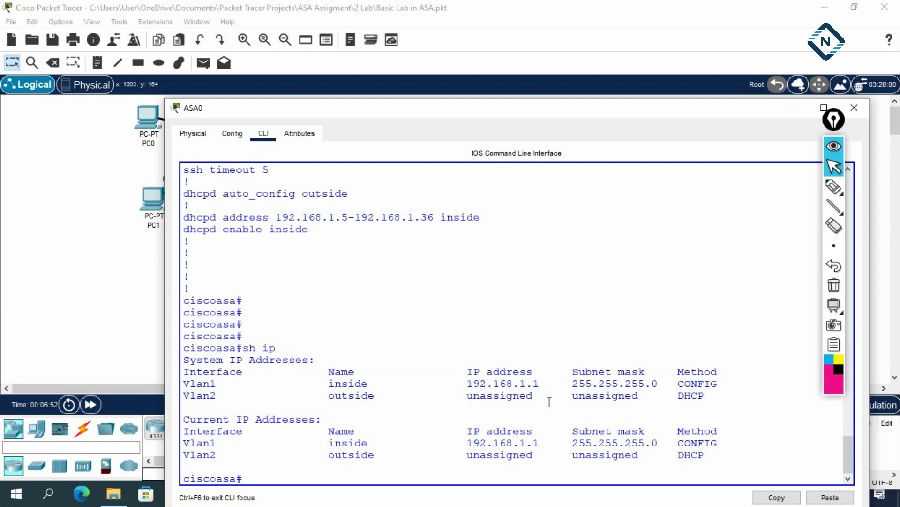
Check the available sh switch options and run sh switch vlan to list the VLAN port assignments.
text(sh sw)
key(Tab)
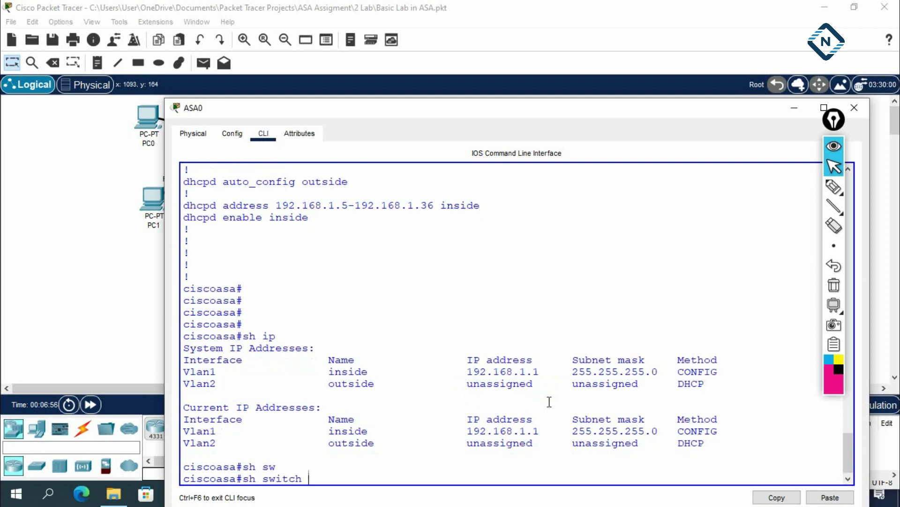
text(?)
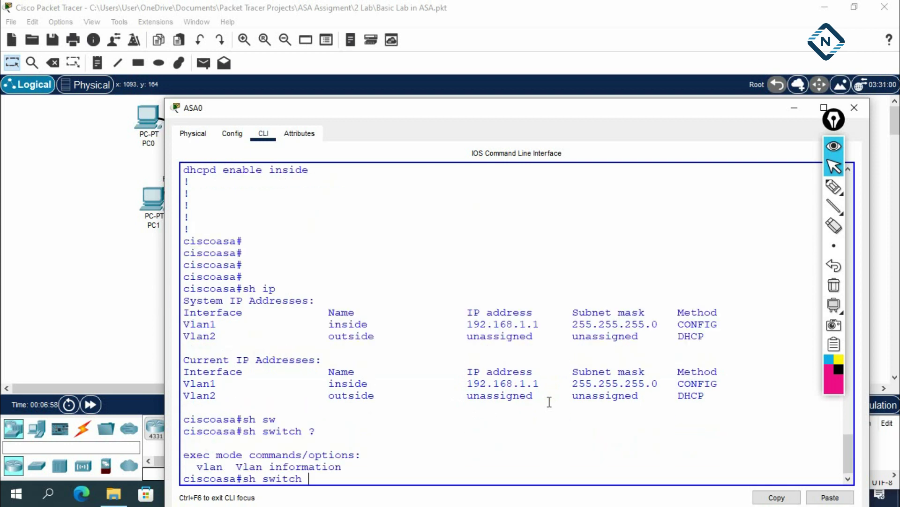
text(vlan)
key(Return)
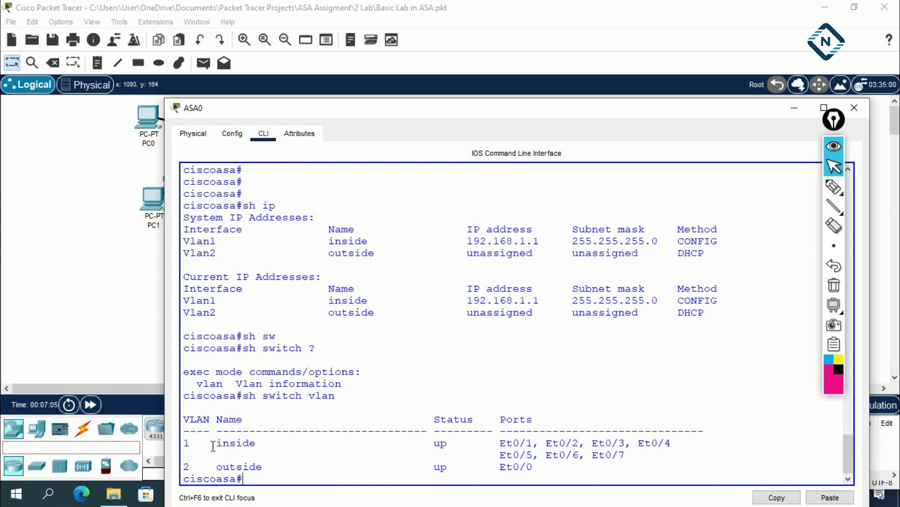
Highlight the ports, names and numbers of the inside and outside VLANs in the sh switch vlan output.
drag(500, 441, 629, 455)
drag(261, 444, 176, 439)
drag(495, 465, 543, 466)
drag(286, 467, 184, 467)
Place the ASA0 console beside the topology and compare the outside and inside VLAN rows with ASA0's Et0/0 and Et0/1 ports.
drag(281, 108, 247, 175)
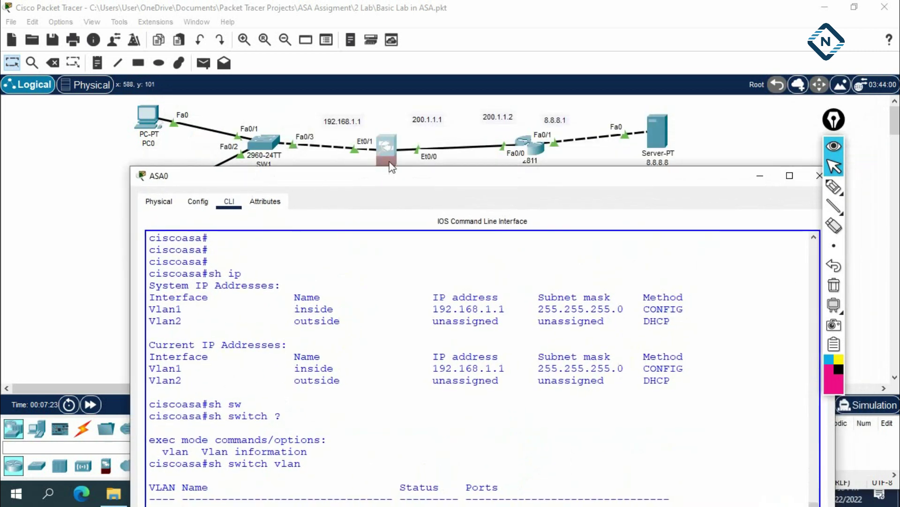
drag(410, 180, 762, 41)
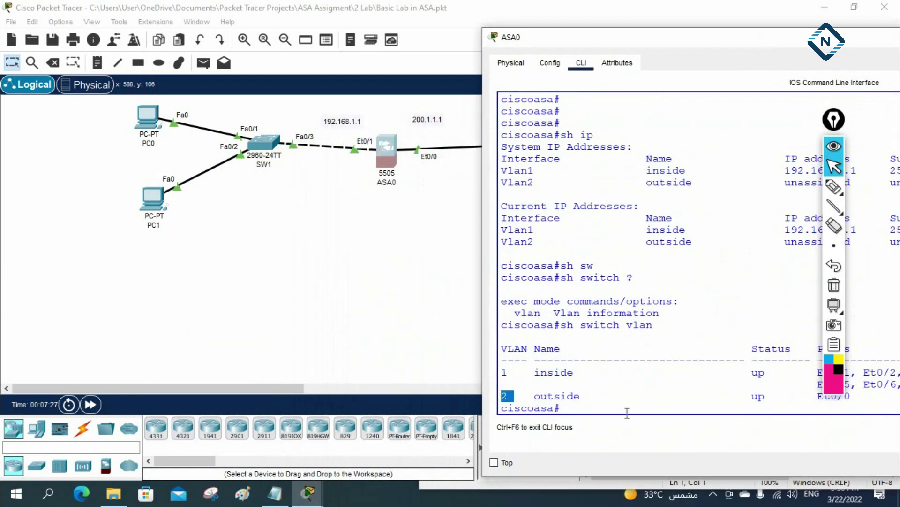
drag(478, 251, 449, 243)
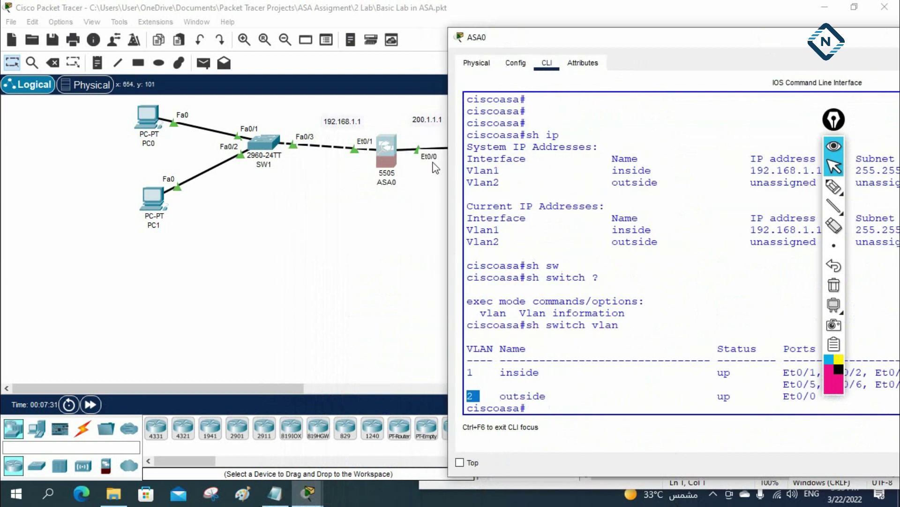
drag(503, 38, 537, 195)
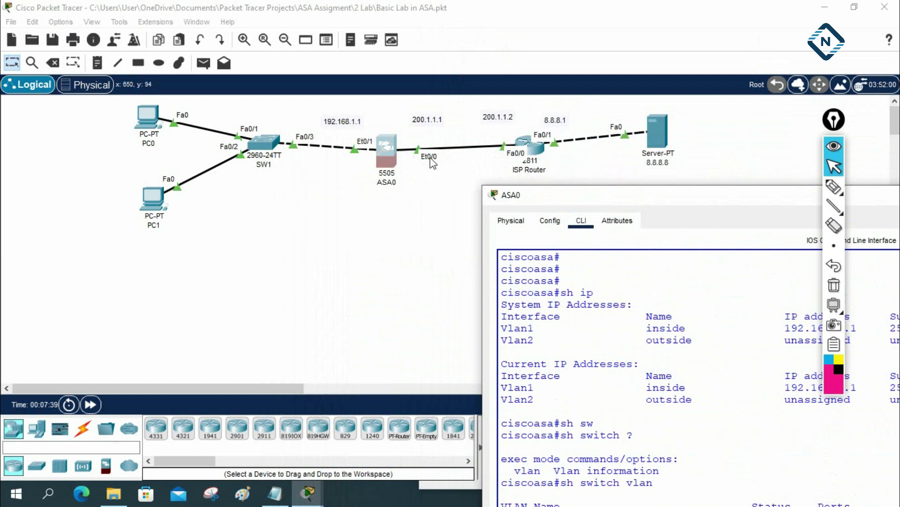
click(523, 196)
drag(522, 197, 518, 63)
drag(522, 421, 858, 420)
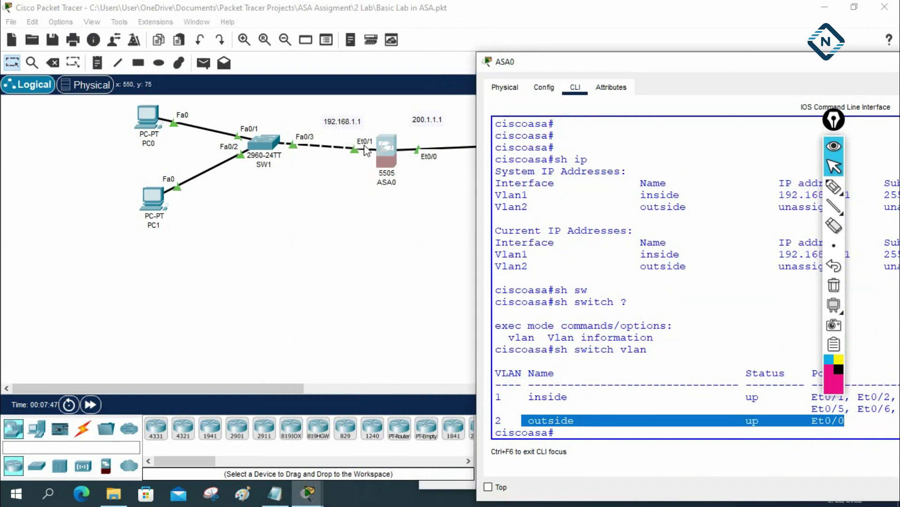
drag(495, 396, 897, 408)
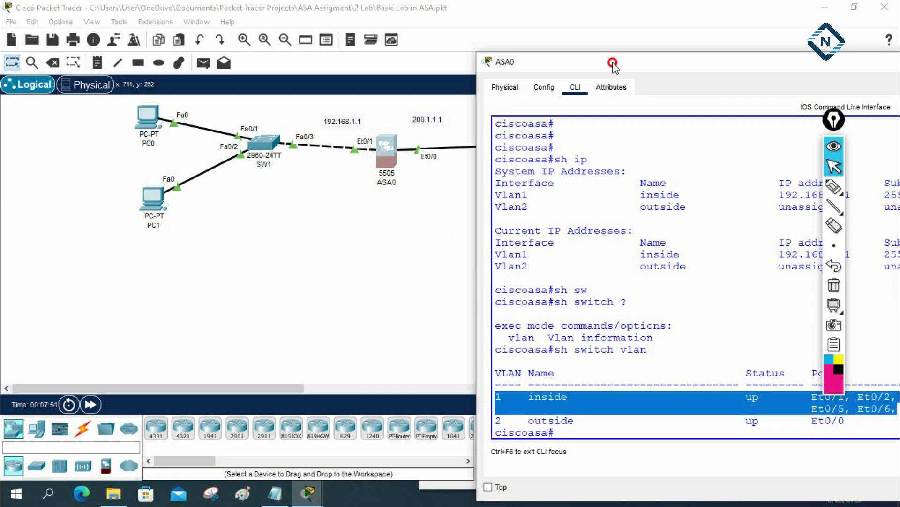
Move the console and pen toolbar to expose the Ports column, and highlight Et0/1 in the inside VLAN row.
drag(613, 65, 529, 54)
click(838, 122)
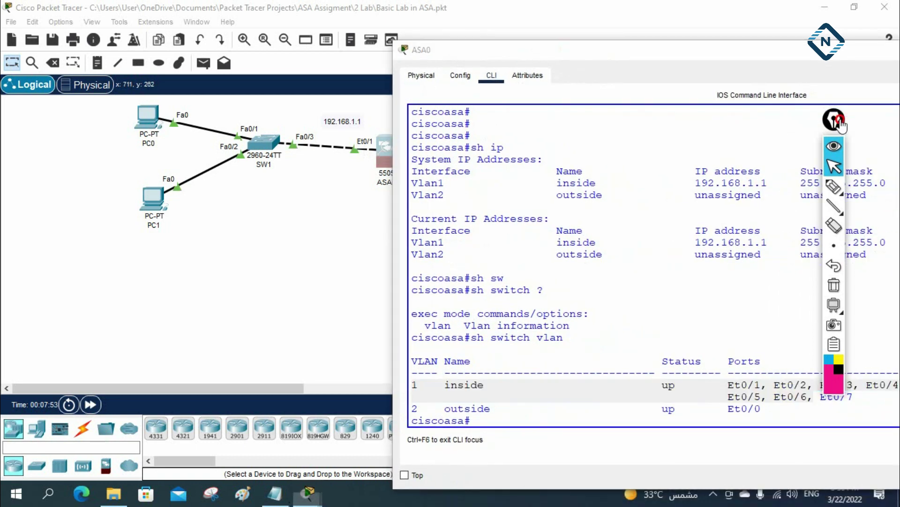
drag(840, 124, 871, 123)
click(768, 385)
drag(766, 385, 728, 386)
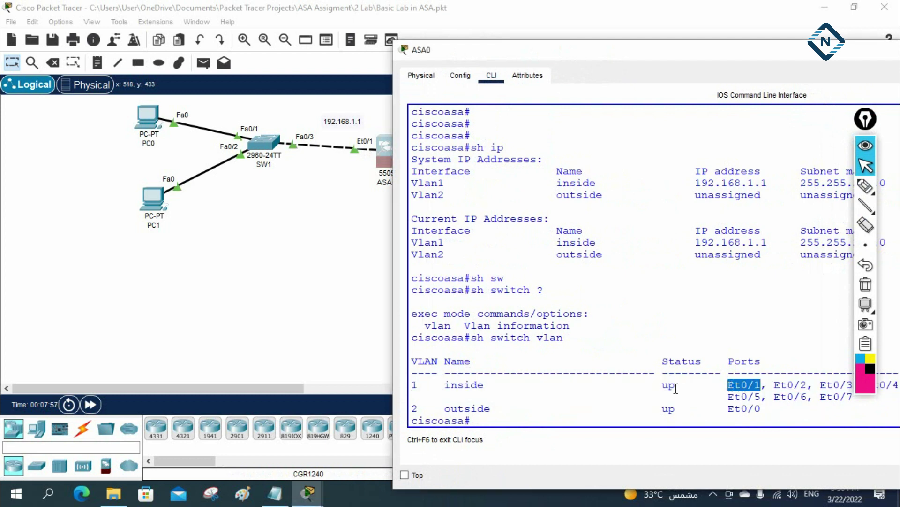
Move the ASA0 console aside to uncover ASA0's outside link, and highlight Vlan2 under the current IP addresses.
drag(516, 49, 598, 32)
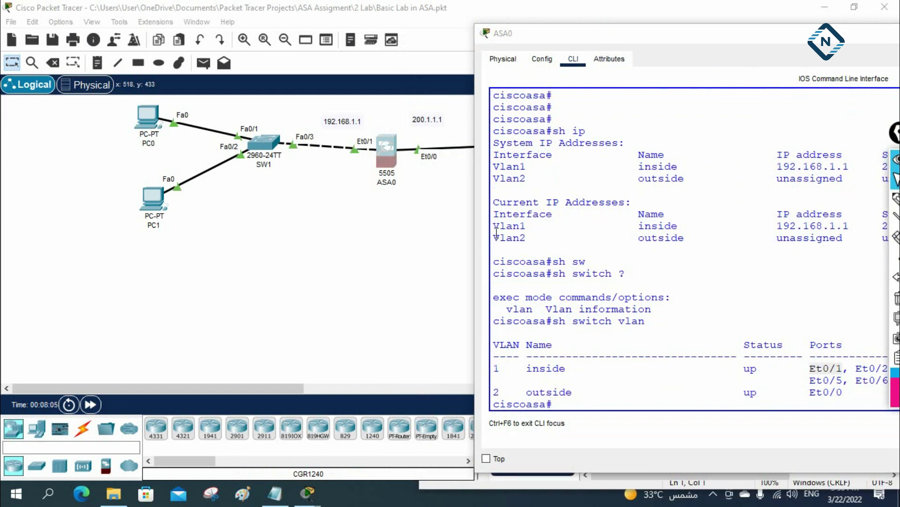
drag(497, 233, 553, 233)
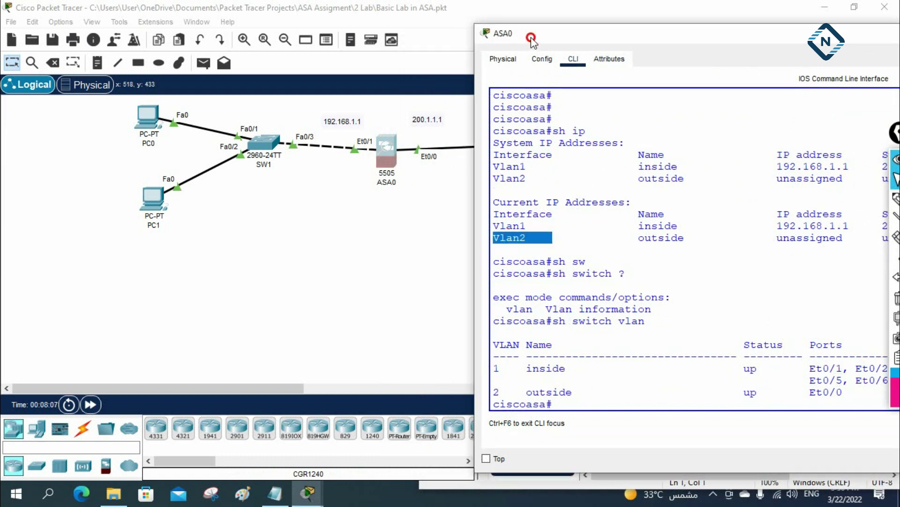
drag(530, 38, 557, 36)
Enter global configuration mode on ASA0 with config t and open interface VLAN 2 for configuration.
click(650, 213)
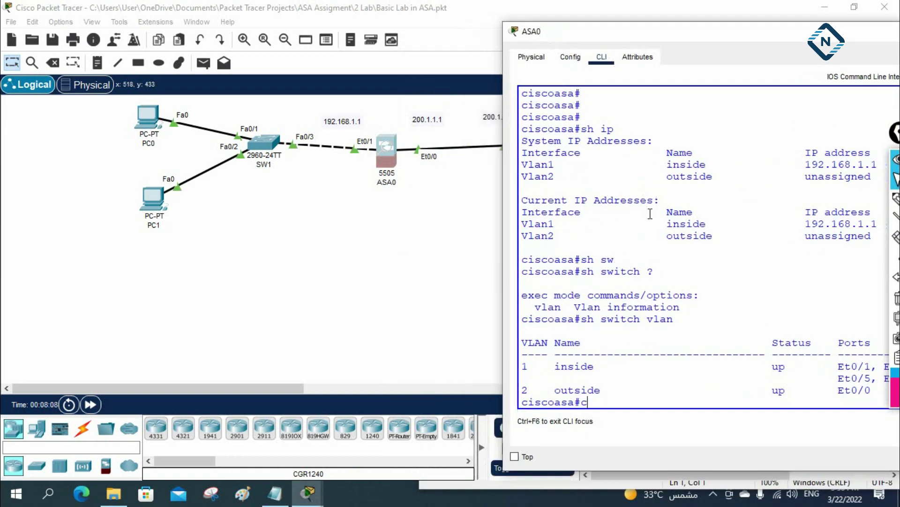
text(config t)
key(Return)
text(int vlan 2)
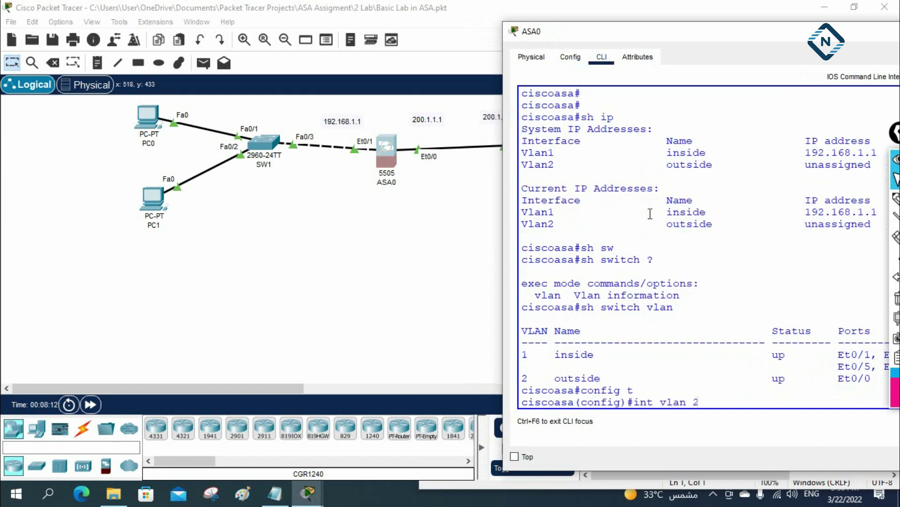
key(Return)
Assign VLAN 2 the IP address 200.1.1.1 with mask 255.255.255.0 and enable the interface with no sh.
text(i)
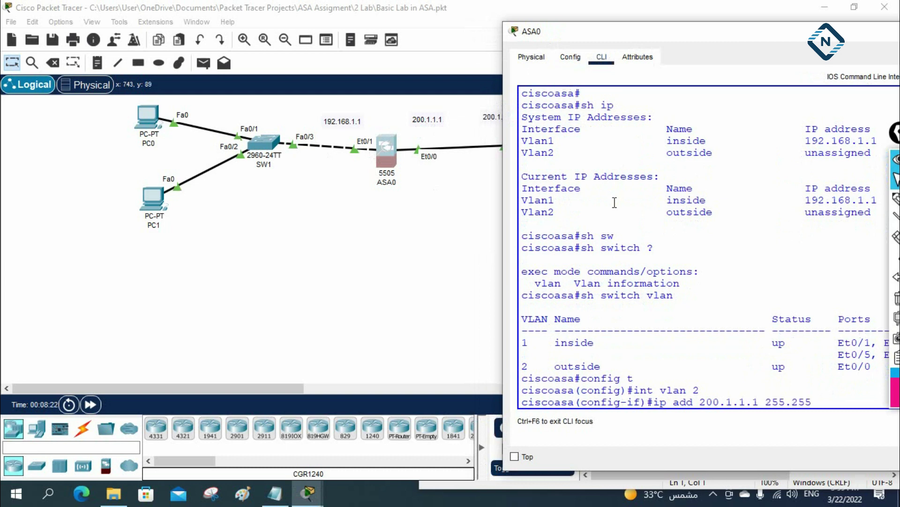
text(55.0)
key(Return)
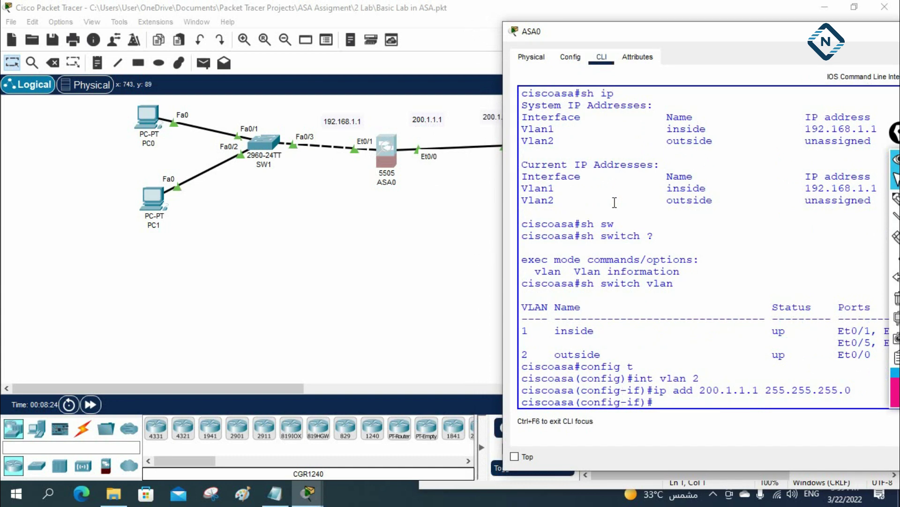
text(no sh)
key(Return)
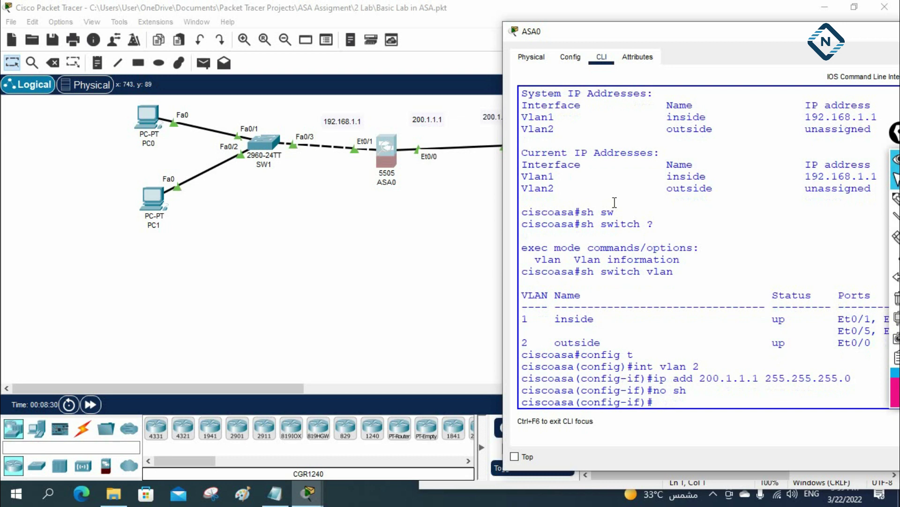
Run sh switch vlan from interface configuration mode to recheck ASA0's VLAN port assignments.
text(sw)
key(Tab)
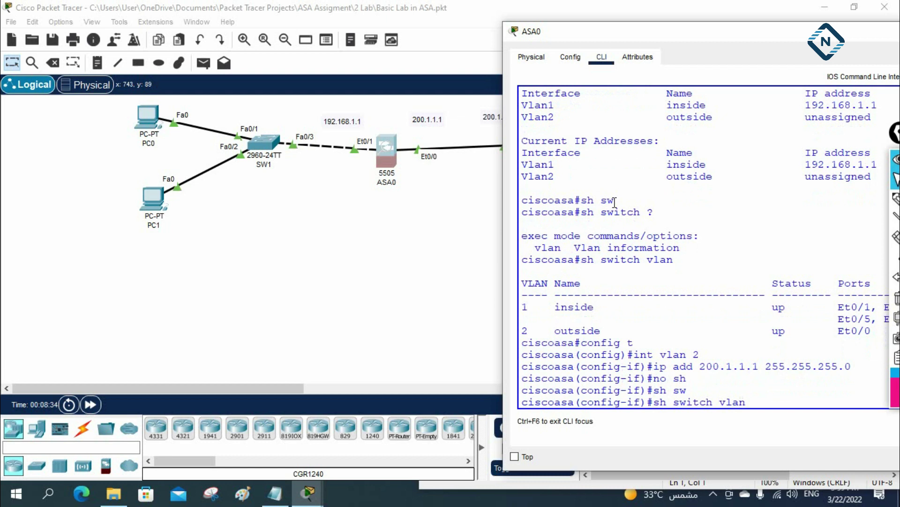
text(vlan)
key(Return)
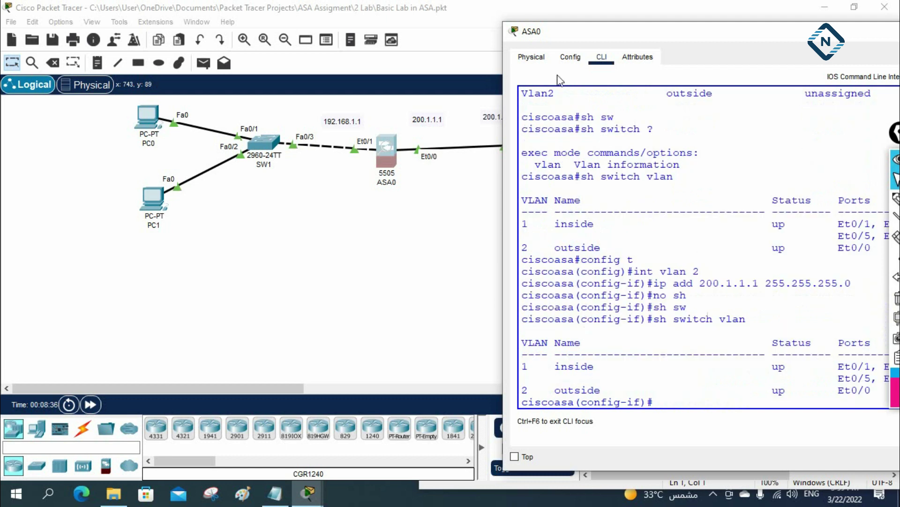
Widen the visible part of the ASA0 console, run sh ip and highlight the outside VLAN's current IP address.
drag(583, 32, 484, 29)
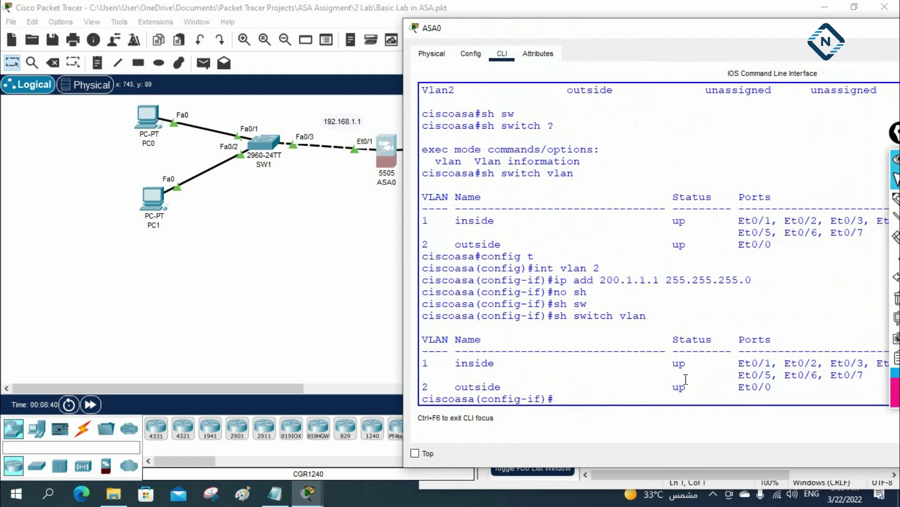
key(Return)
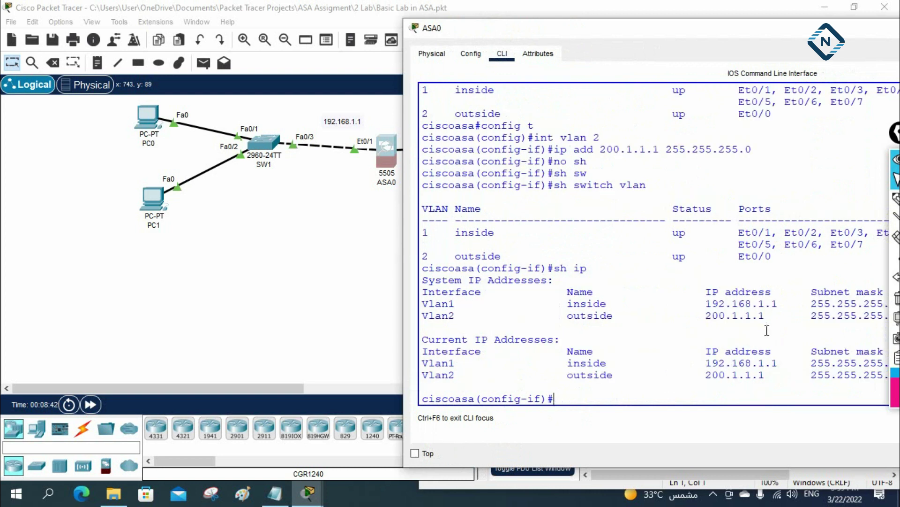
drag(707, 366, 696, 383)
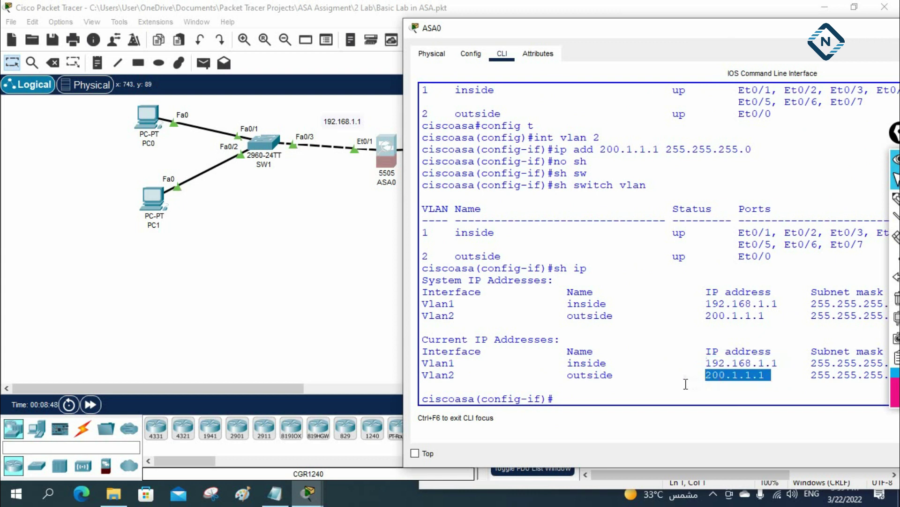
Renew PC0's DHCP address by switching its IPv4 configuration to Static and back to DHCP.
click(138, 117)
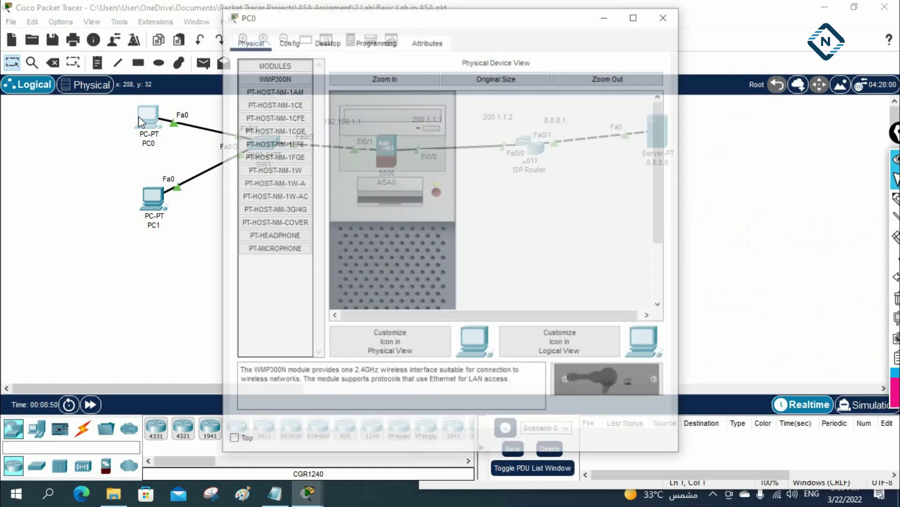
click(317, 41)
click(317, 118)
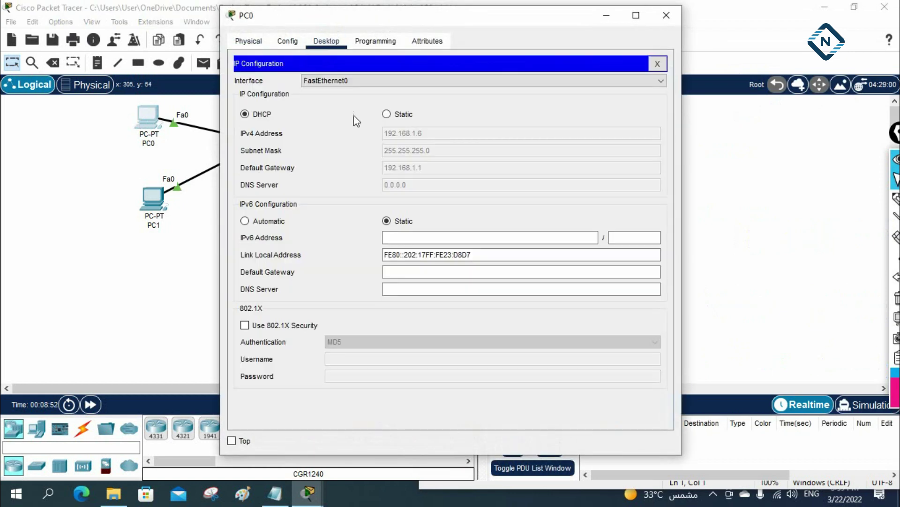
click(386, 115)
click(252, 117)
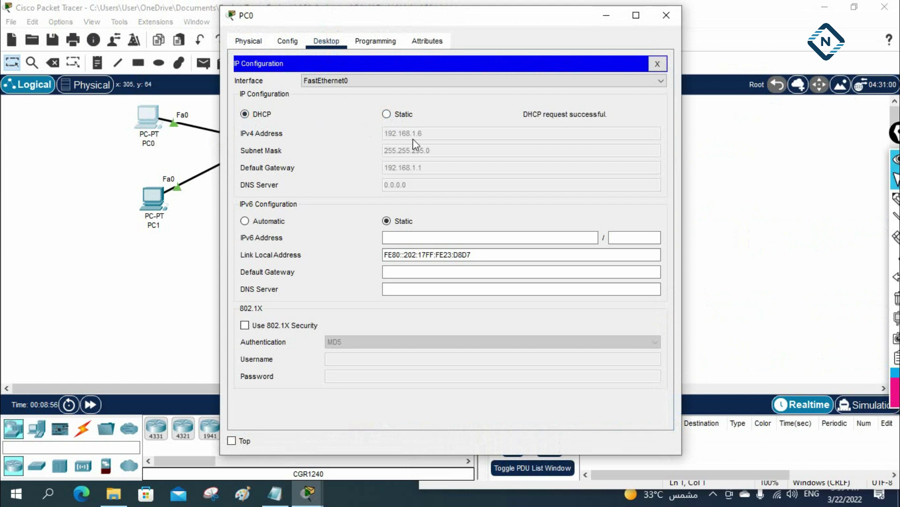
Renew PC1's DHCP address by switching its IPv4 configuration to Static and back to DHCP, and compare it with the topology.
click(153, 199)
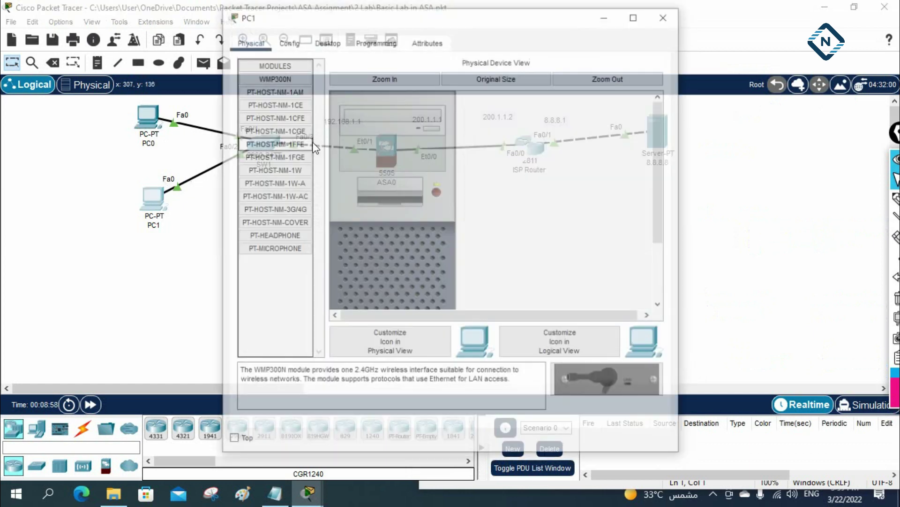
click(327, 43)
click(290, 83)
click(387, 114)
click(245, 114)
drag(410, 14, 578, 90)
drag(421, 98, 483, 78)
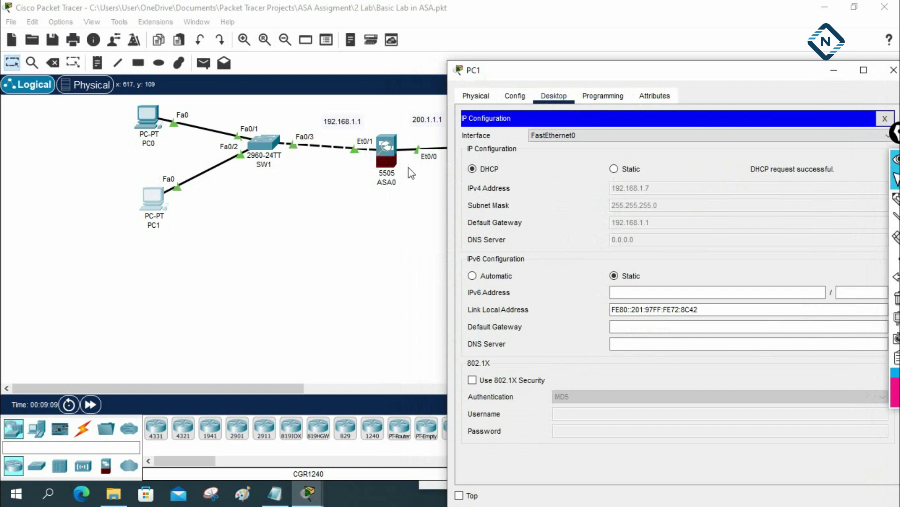
drag(535, 73, 292, 85)
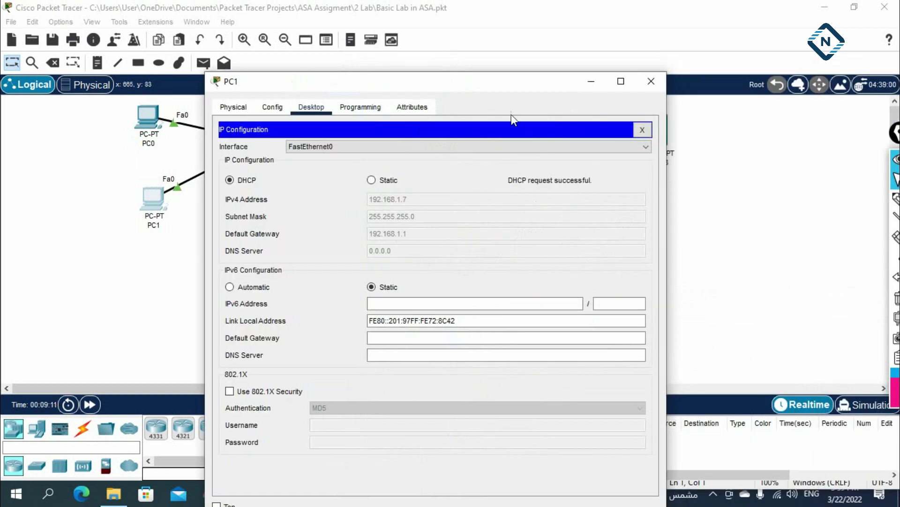
Open PC1's command prompt, run ipconfig and highlight the PC's IPv4 address in the output.
click(643, 129)
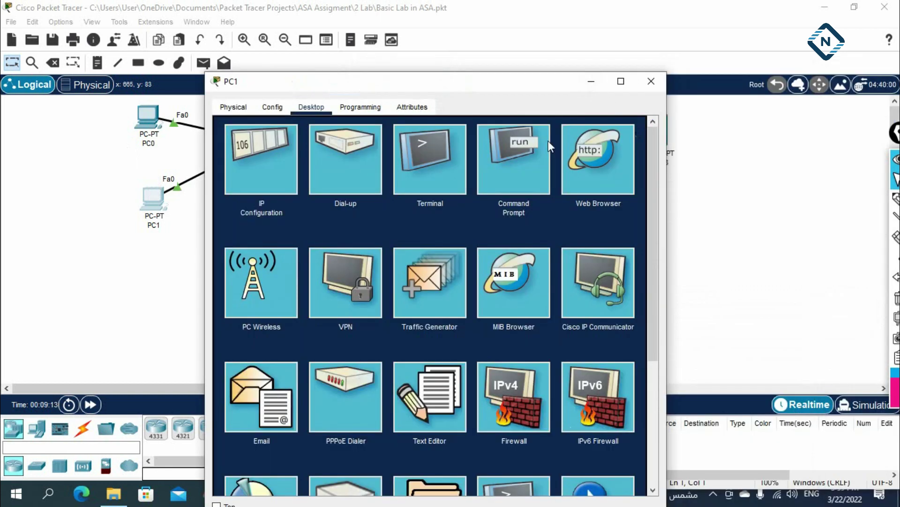
click(516, 156)
drag(490, 92, 589, 251)
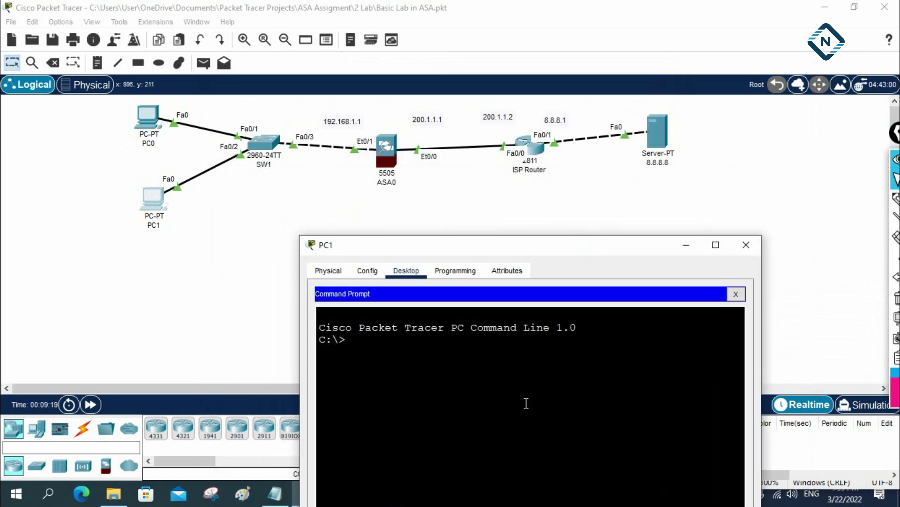
text(ipconfig)
key(Return)
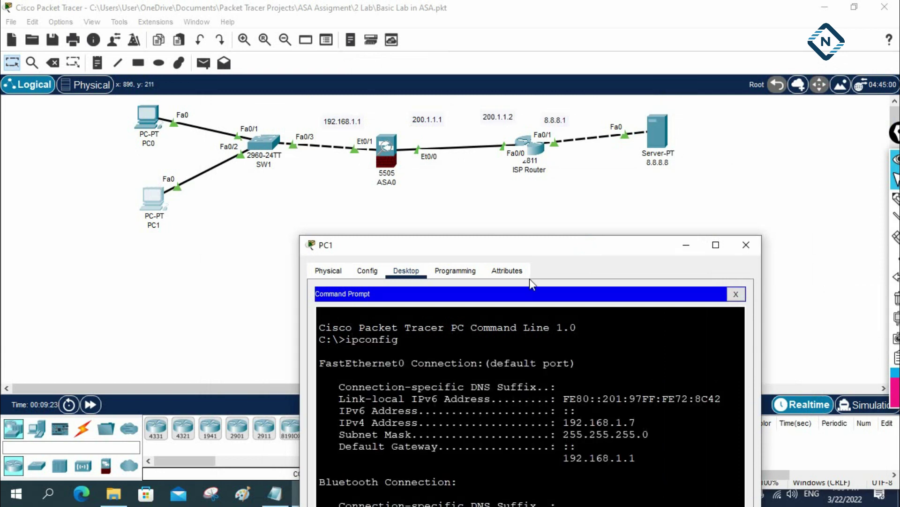
drag(531, 245, 521, 203)
drag(626, 382, 534, 382)
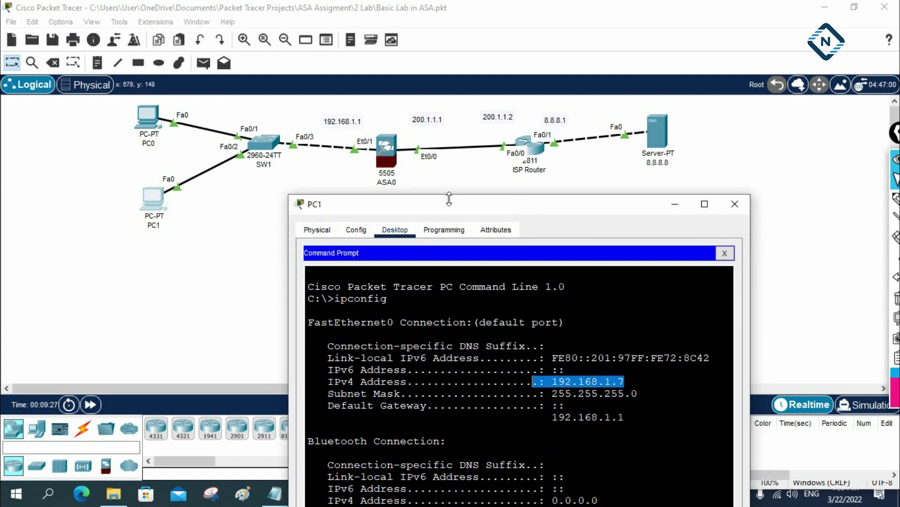
Ping the server at 8.8.8.8 from PC1's command prompt and check the replies.
drag(466, 202, 574, 125)
click(538, 321)
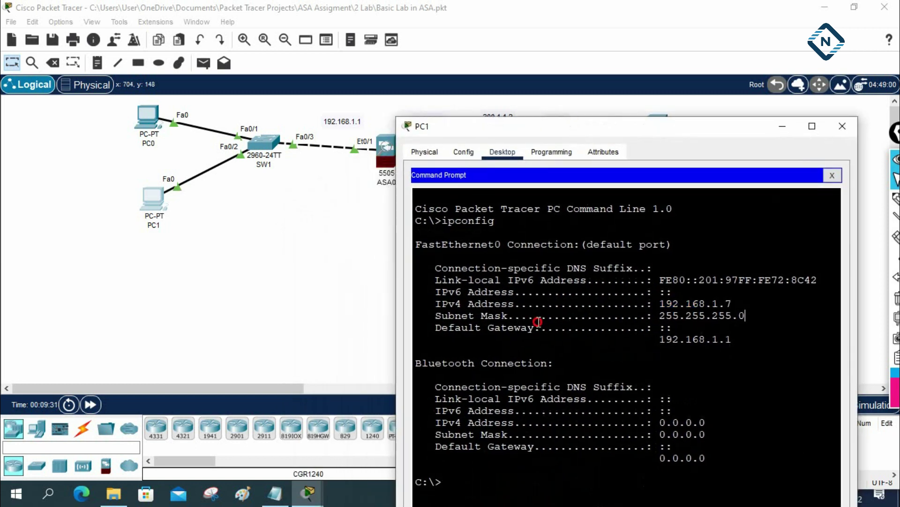
text(ping 8.8.8.8)
key(Return)
drag(493, 125, 497, 91)
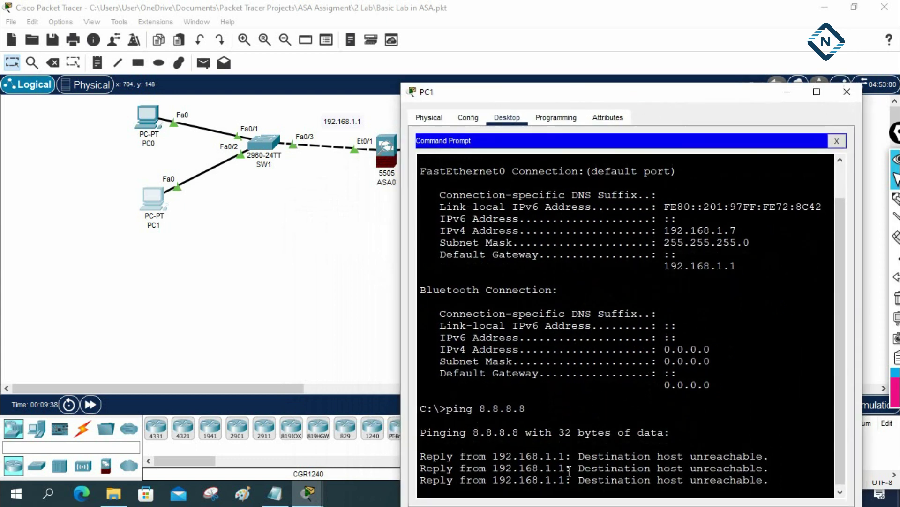
Uncover the topology and draw pen paths from both PCs to ASA0 and on to the ISP router, circling 200.1.1.2.
drag(508, 90, 220, 271)
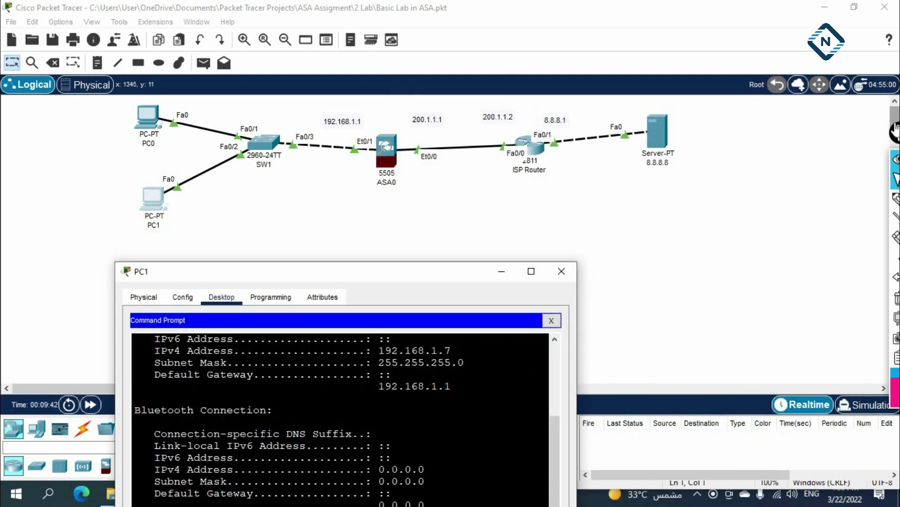
click(895, 133)
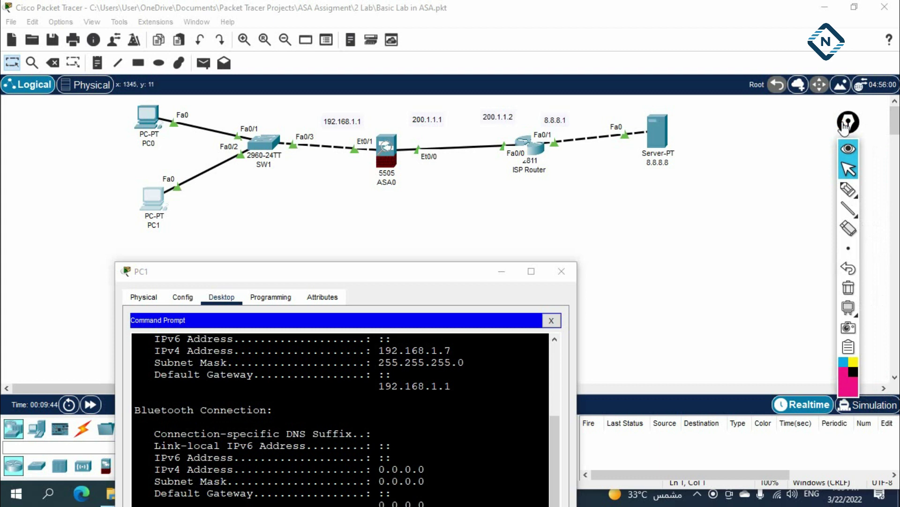
click(848, 189)
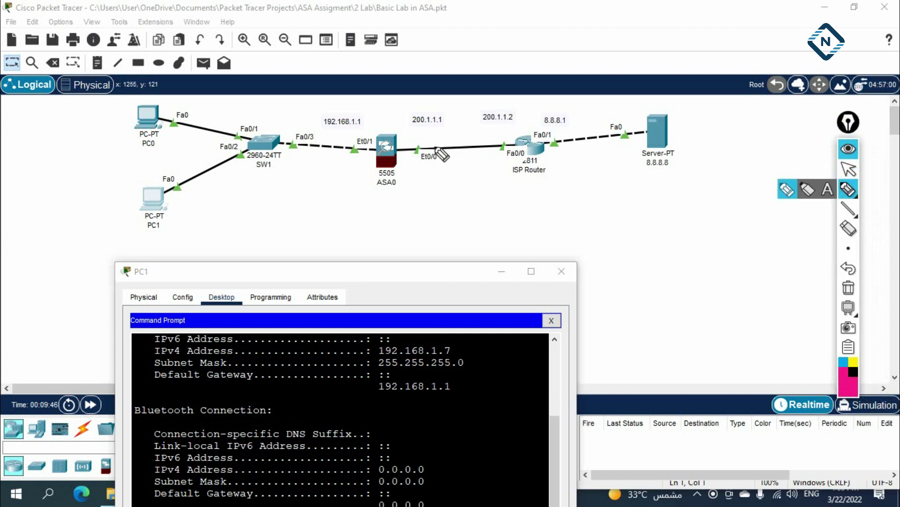
mouse_move(160, 118)
mouse_down()
mouse_move(327, 136)
mouse_move(365, 149)
mouse_up()
mouse_move(164, 192)
mouse_down()
mouse_move(332, 151)
mouse_move(368, 151)
mouse_move(445, 113)
mouse_move(502, 137)
mouse_move(513, 111)
mouse_move(469, 118)
mouse_move(513, 138)
mouse_up()
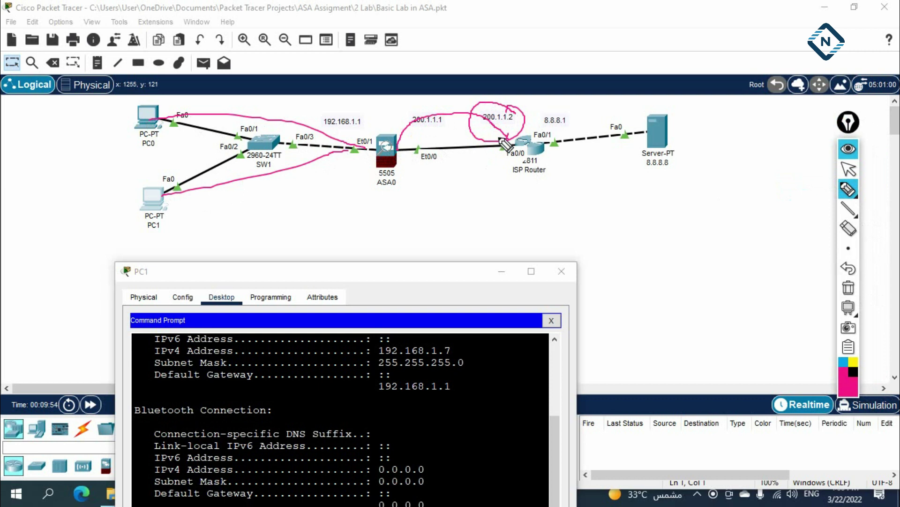
Handwrite "ISP Router" and "NAT" below the router, circle 192.168.1.1 and 200.1.1.1, and label their links "Private" and "Public".
mouse_move(507, 186)
mouse_down()
mouse_move(523, 197)
mouse_move(603, 177)
mouse_up()
mouse_move(510, 237)
mouse_down()
mouse_move(535, 215)
mouse_move(549, 224)
mouse_up()
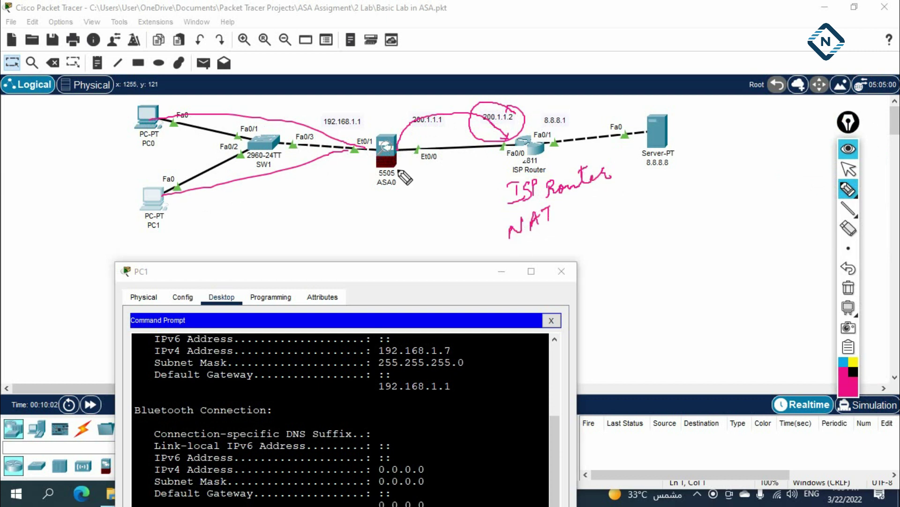
mouse_move(370, 114)
mouse_down()
mouse_move(351, 105)
mouse_move(319, 120)
mouse_move(378, 101)
mouse_up()
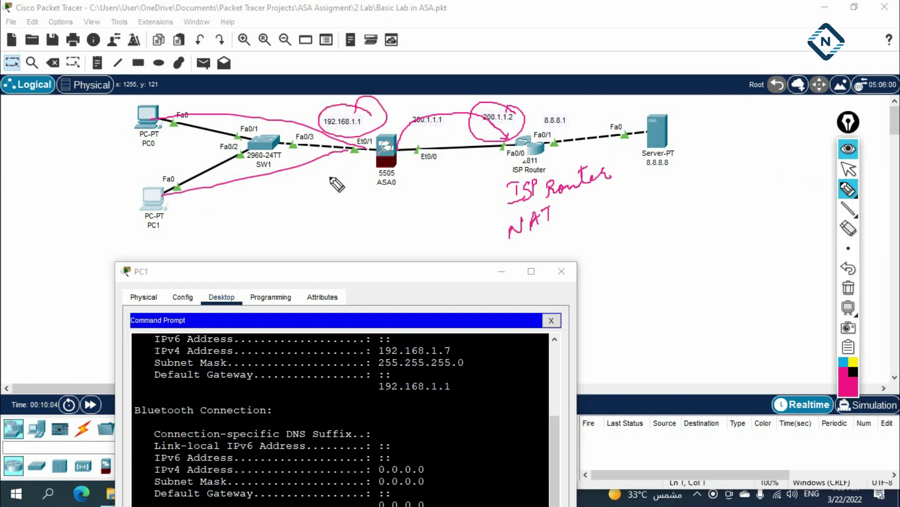
mouse_move(322, 164)
mouse_down()
mouse_move(330, 180)
mouse_move(336, 170)
mouse_move(340, 178)
mouse_move(383, 160)
mouse_up()
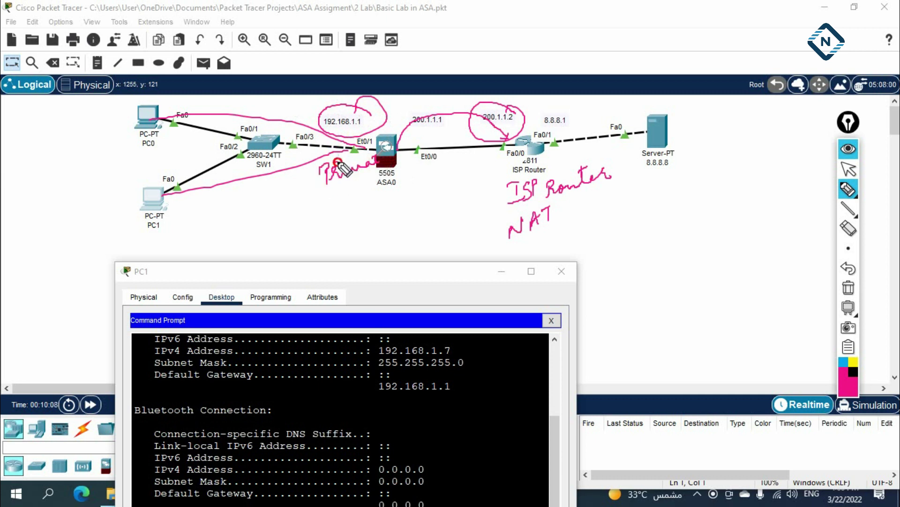
mouse_move(425, 135)
mouse_down()
mouse_move(446, 178)
mouse_move(470, 151)
mouse_move(492, 157)
mouse_up()
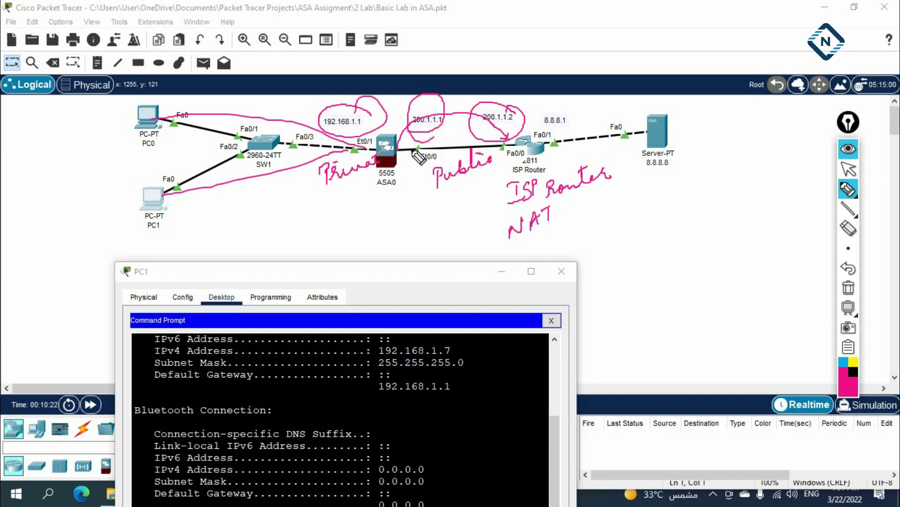
Draw a pen path from PC1 to the server, underline 8.8.8.8, and clear all annotations from the topology.
mouse_move(159, 206)
mouse_down()
mouse_move(275, 146)
mouse_move(359, 128)
mouse_move(574, 121)
mouse_move(651, 144)
mouse_move(645, 135)
mouse_move(653, 173)
mouse_move(673, 173)
mouse_up()
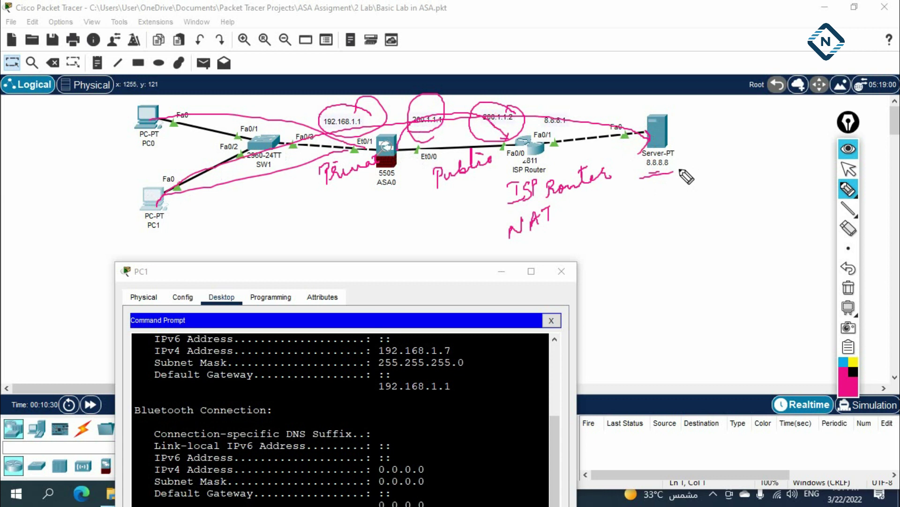
mouse_move(405, 133)
mouse_down()
mouse_move(410, 110)
mouse_move(390, 113)
mouse_up()
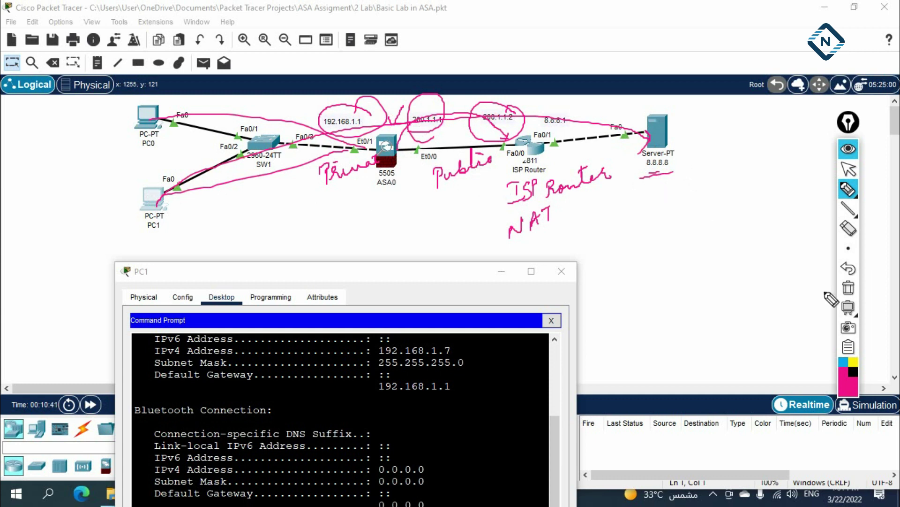
click(849, 287)
click(848, 168)
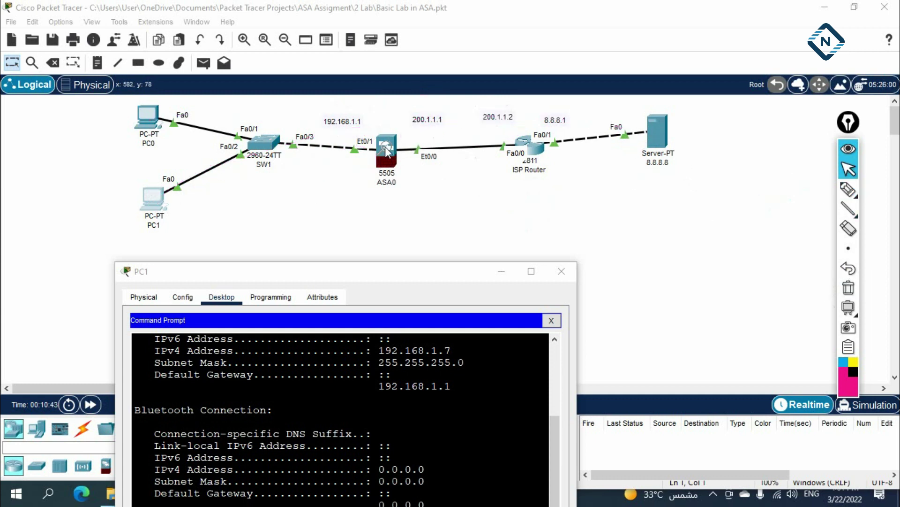
On ASA0's CLI, leave VLAN interface configuration with exit and list the route command's options.
click(385, 147)
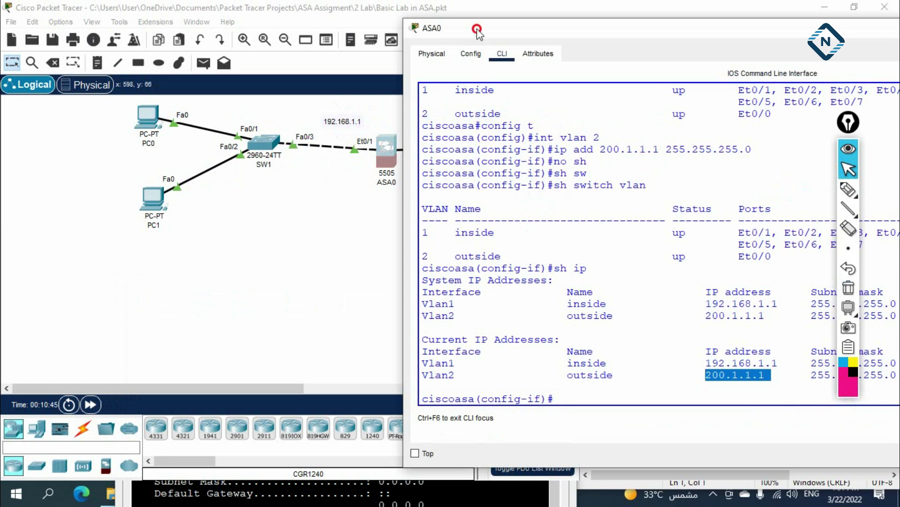
drag(477, 28, 459, 22)
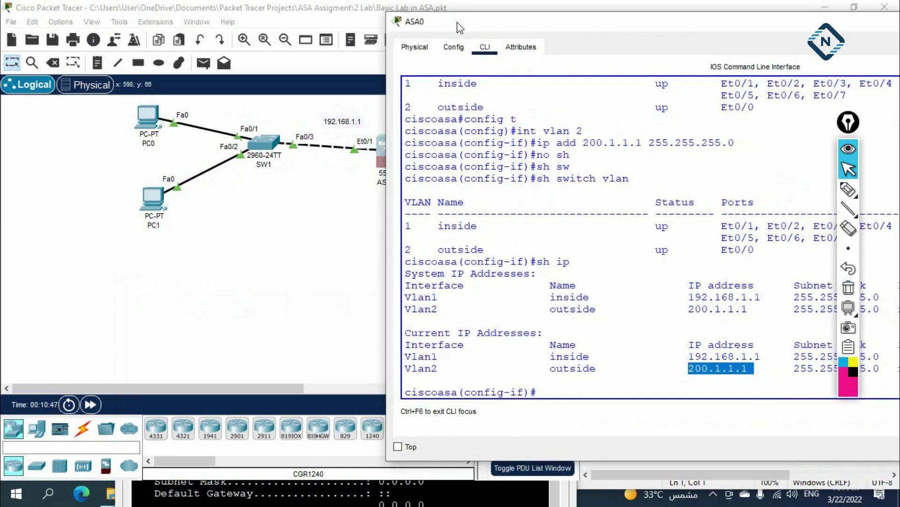
text(ex)
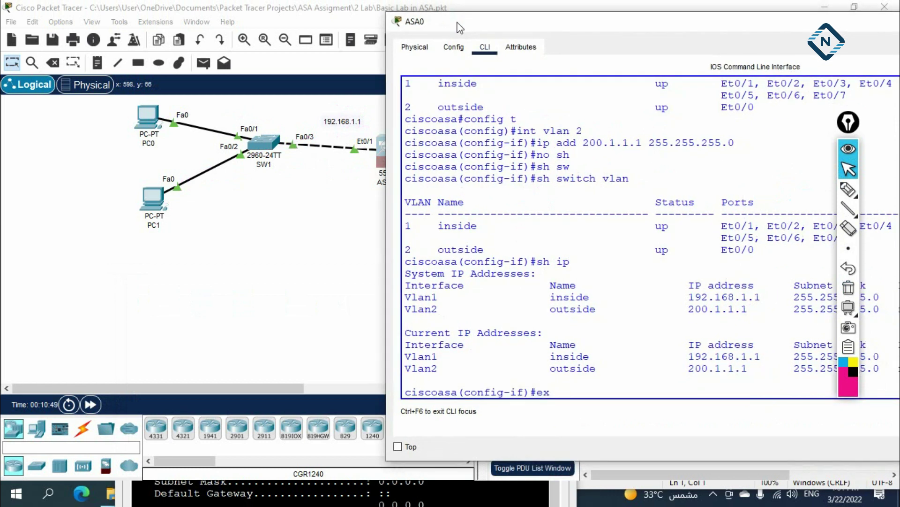
text(it)
key(Return)
text(rout)
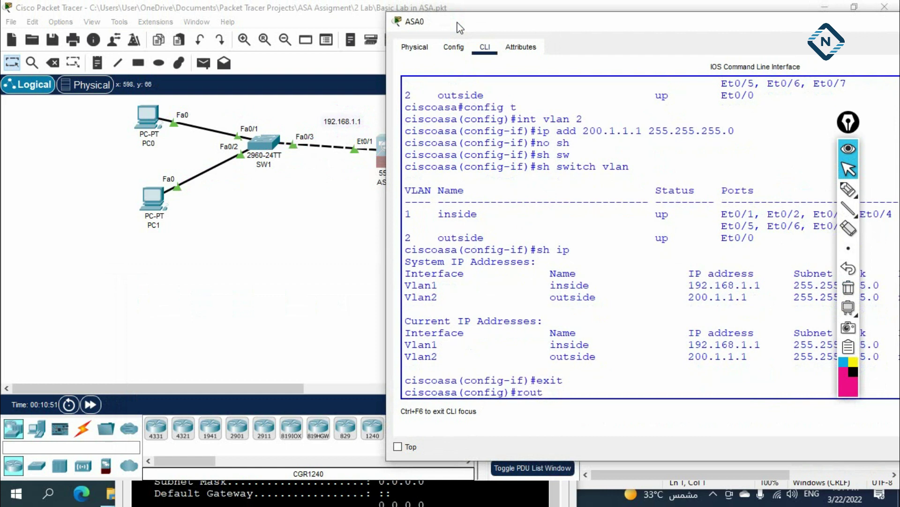
text(e ?)
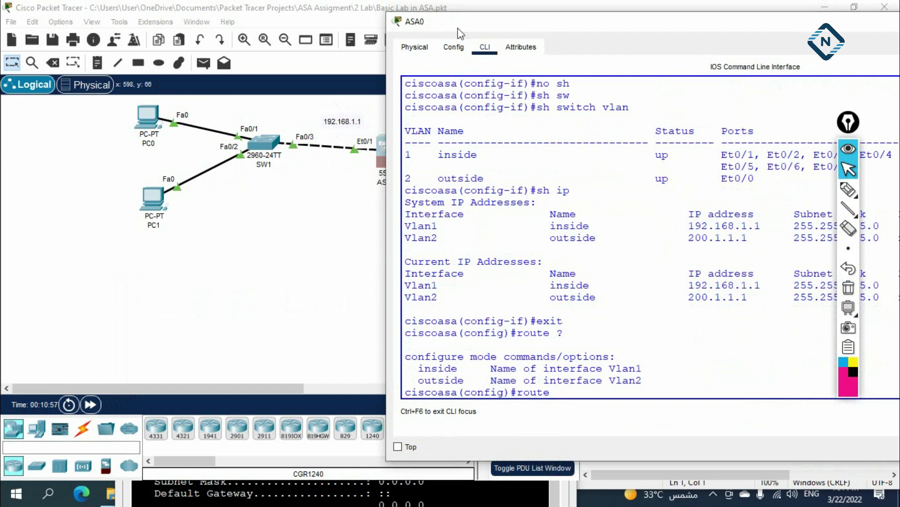
Add a default route on ASA0's outside interface, 0.0.0.0 0.0.0.0, with the ISP router 200.1.1.2 as next hop.
drag(467, 31, 500, 248)
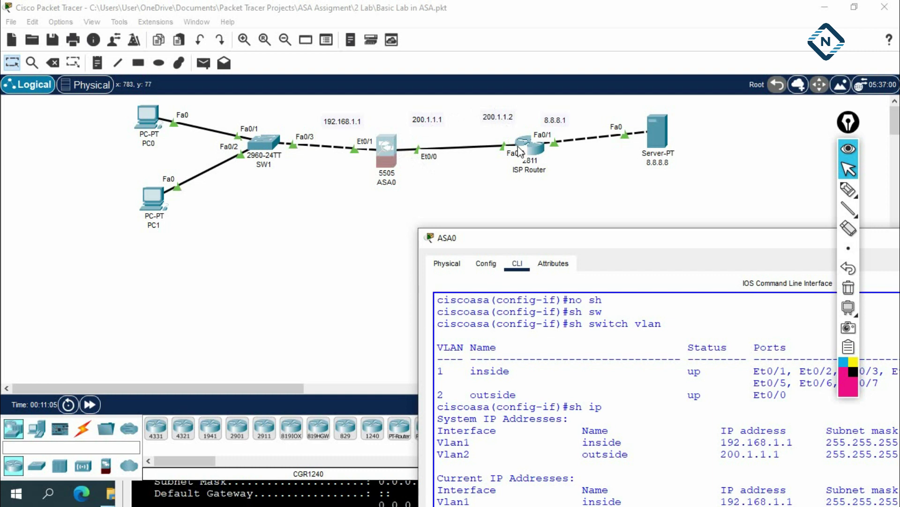
drag(517, 237, 501, 64)
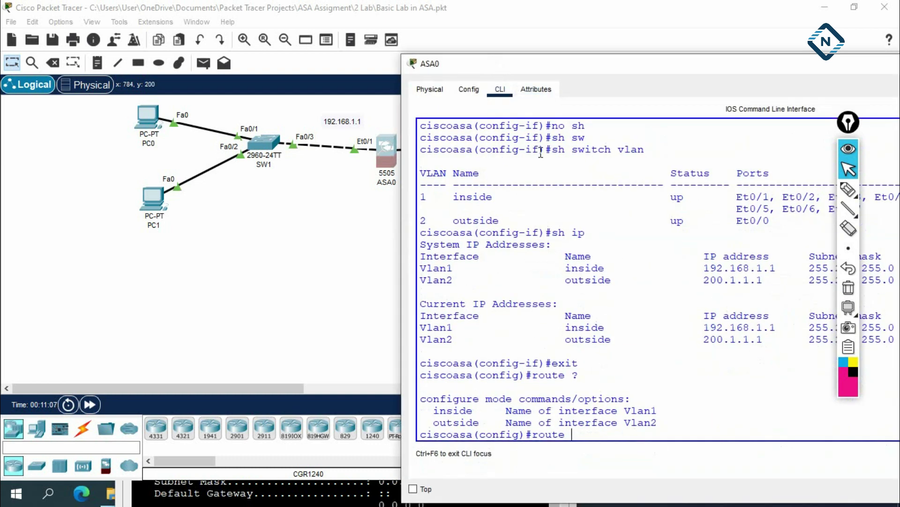
key(Tab)
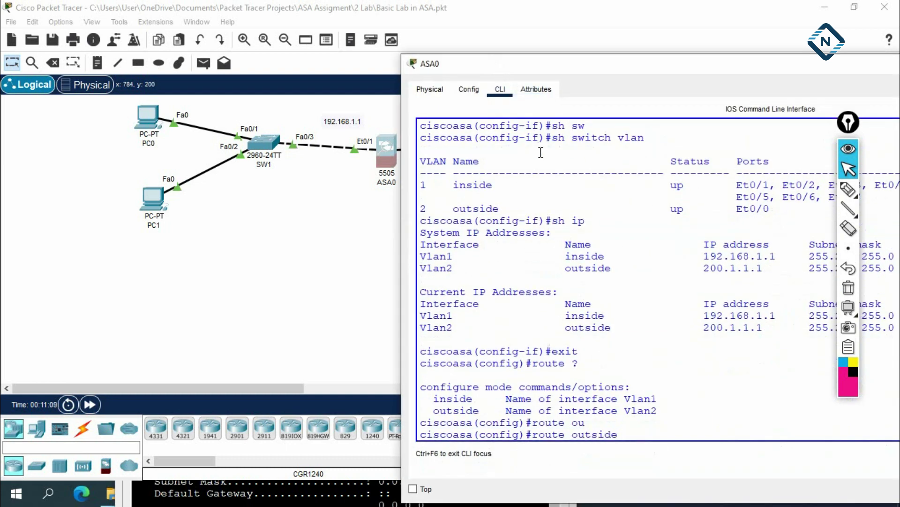
text(0.0.0.0 0.0.0.0 200.1.1.2)
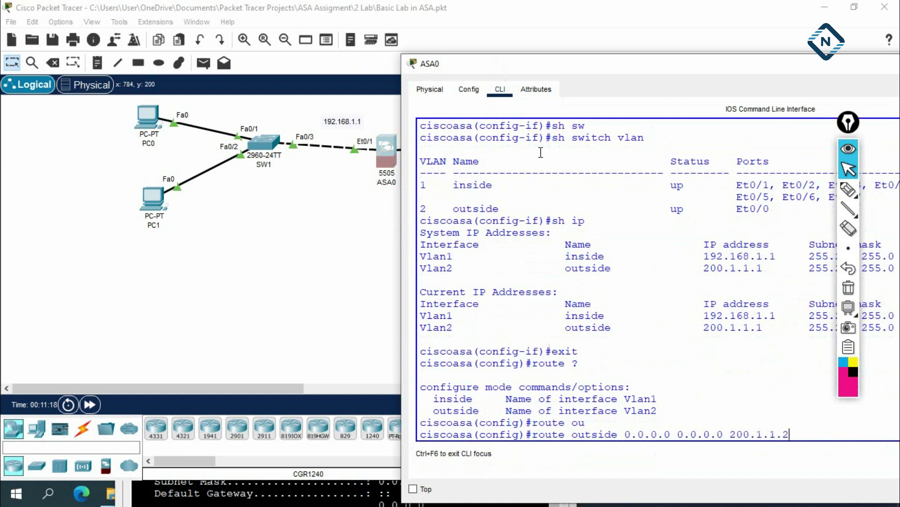
key(Return)
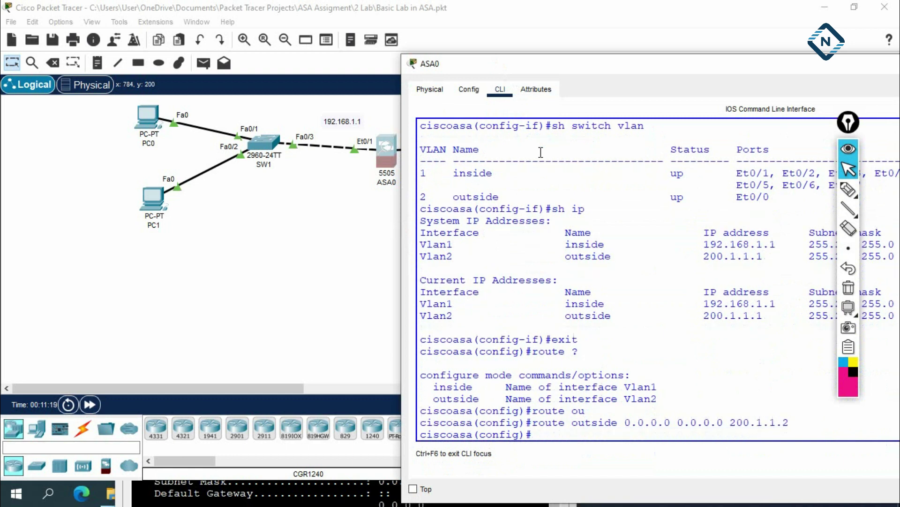
Review the ASA-to-ISP link in the topology and begin an object command in ASA0's global configuration mode.
drag(516, 63, 544, 280)
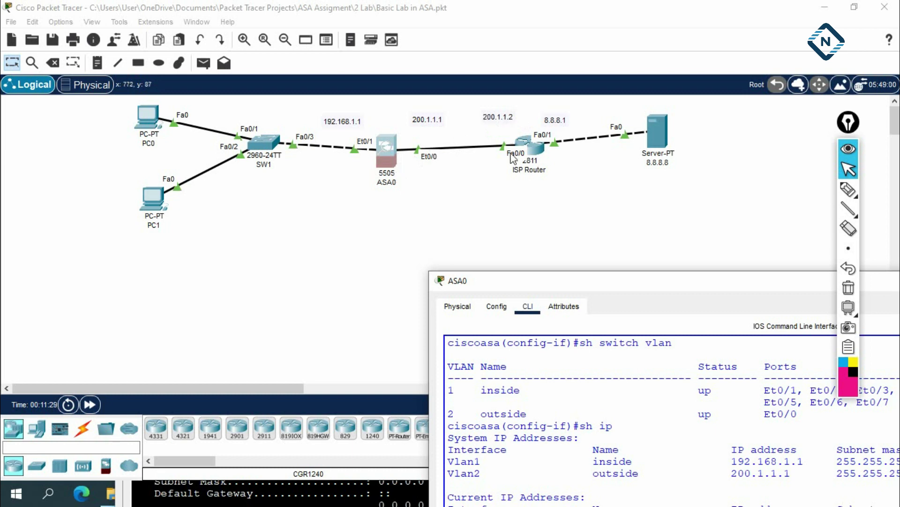
drag(518, 275, 423, 29)
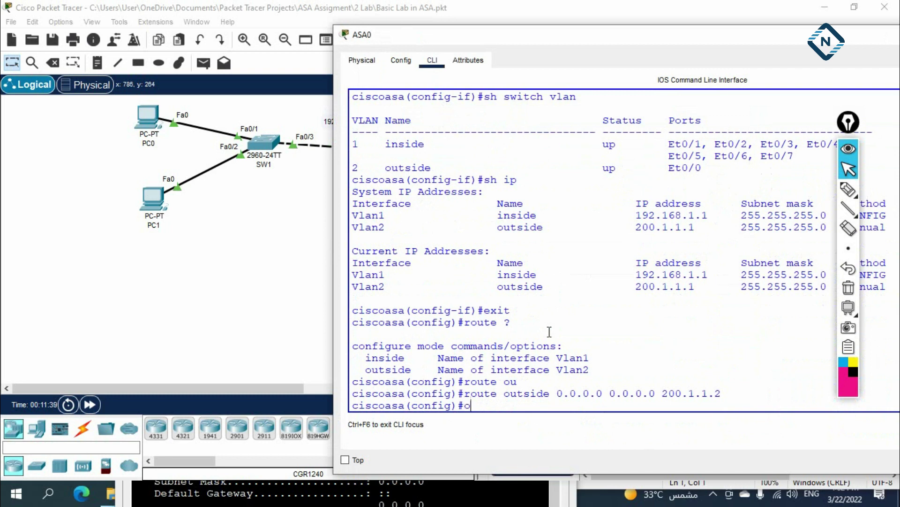
text(j)
key(Tab)
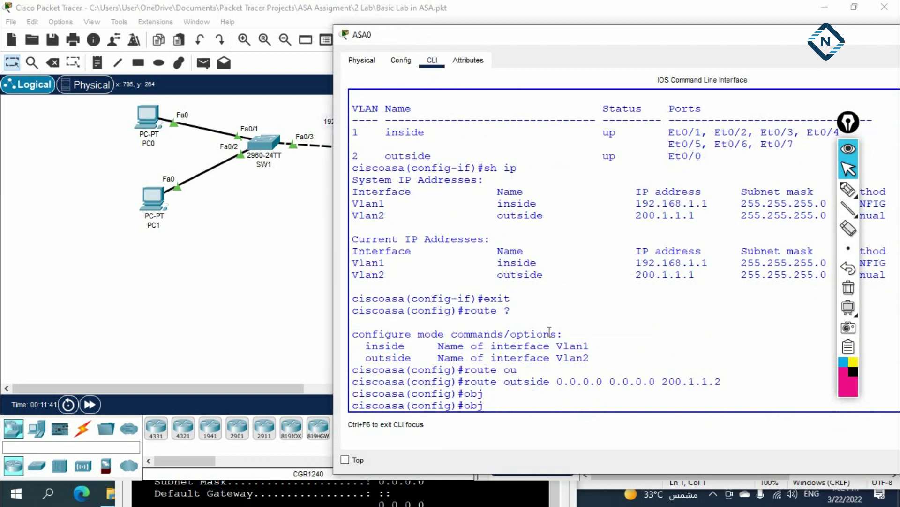
text(ect)
key(Tab)
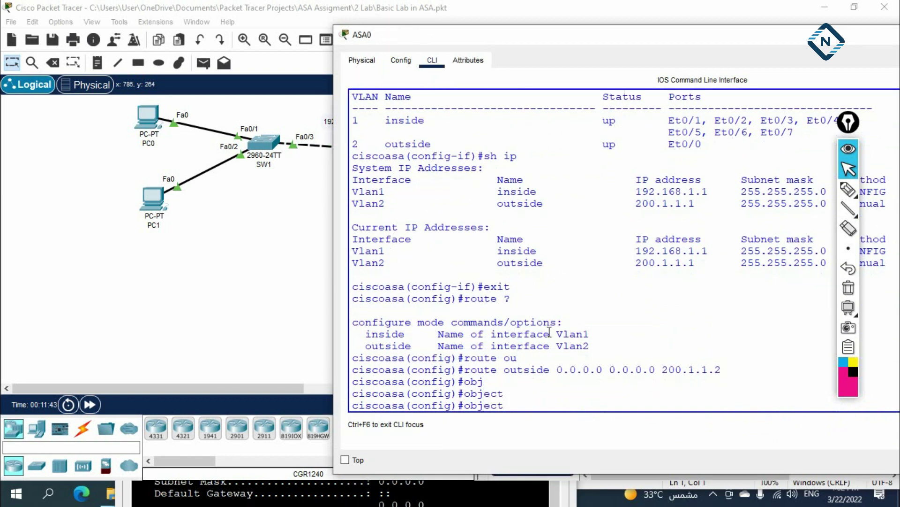
text(net)
key(Tab)
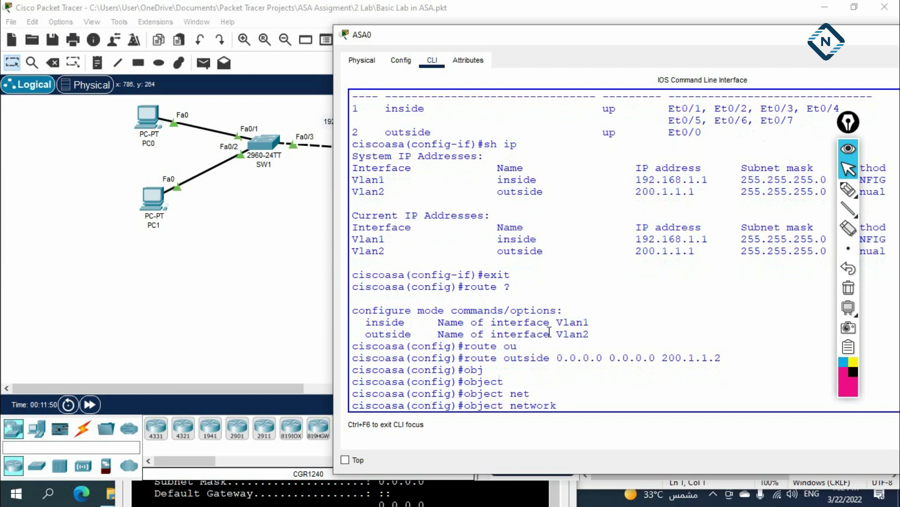
text(INDI)
key(BackSpace)
key(BackSpace)
key(BackSpace)
key(BackSpace)
drag(466, 406, 581, 406)
click(497, 405)
key(BackSpace)
key(BackSpace)
key(BackSpace)
key(BackSpace)
key(BackSpace)
key(BackSpace)
key(BackSpace)
key(BackSpace)
key(BackSpace)
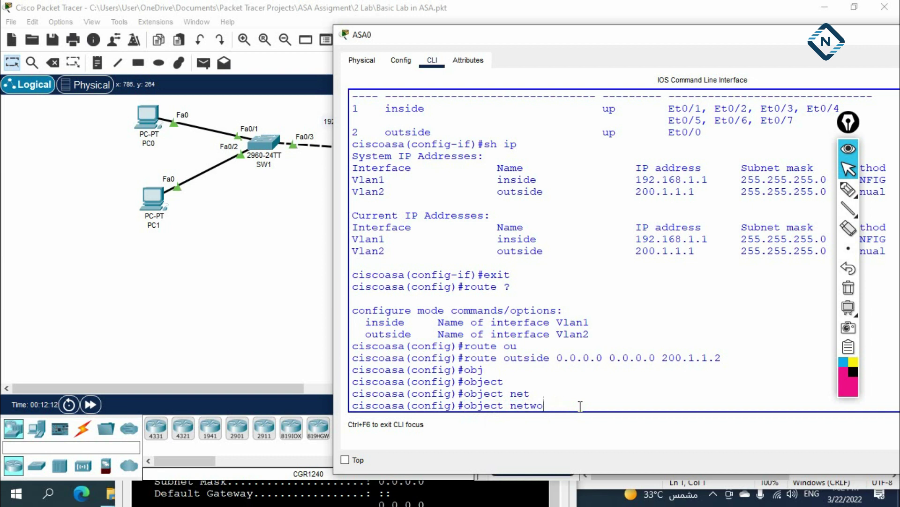
Check the syntax help for the object network command and create a network object named INSIDE.
text(?)
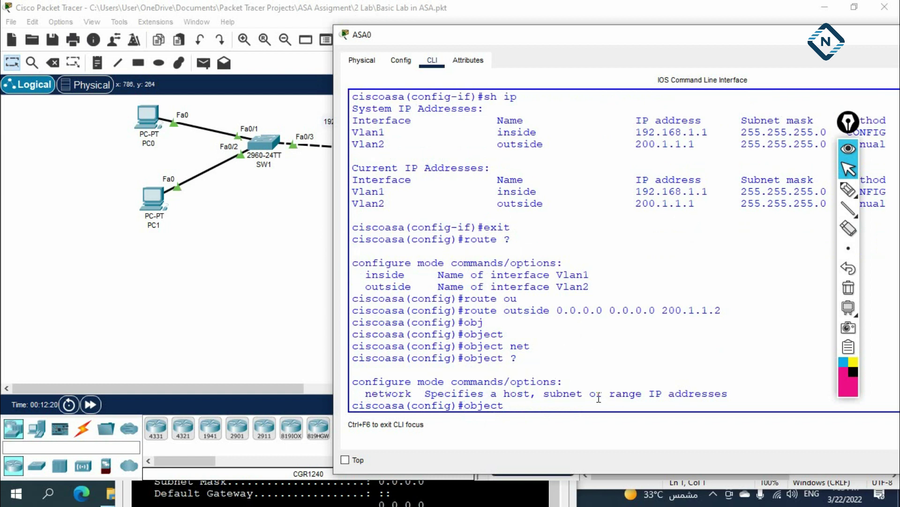
text(network ?)
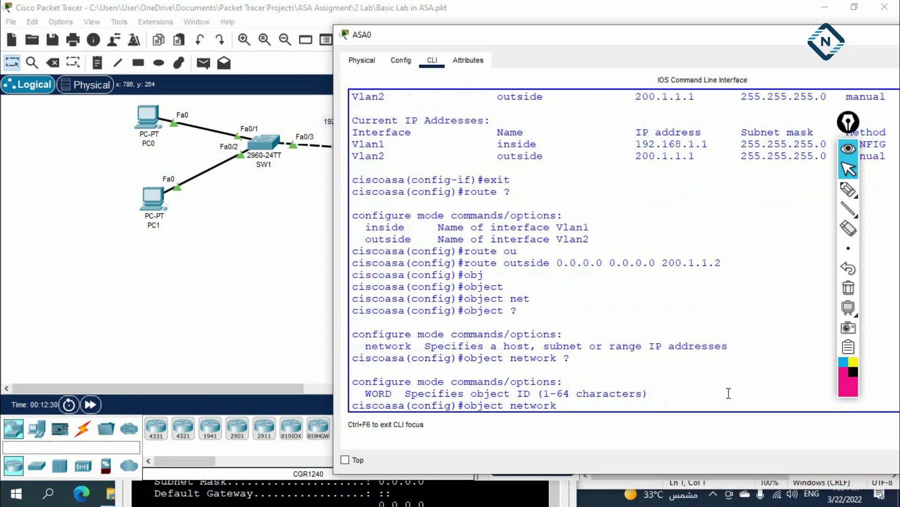
text(INSIDE)
drag(424, 44, 542, 45)
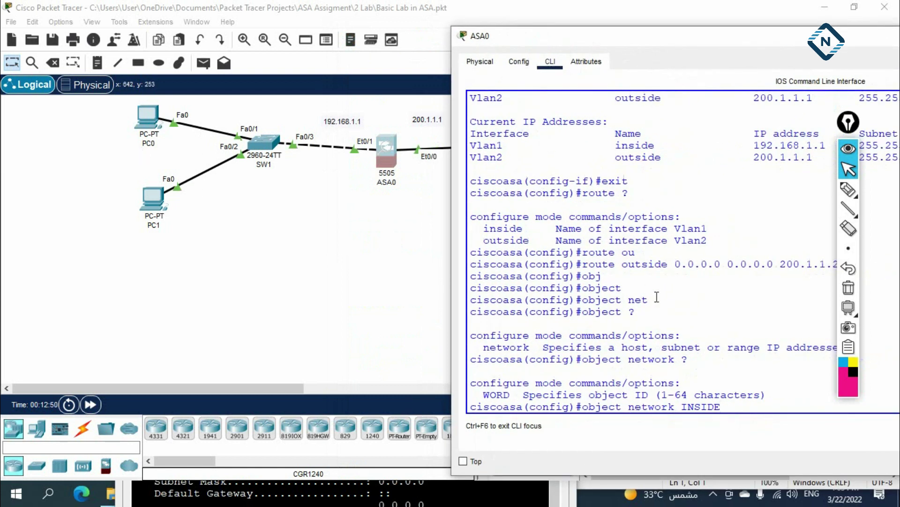
key(Return)
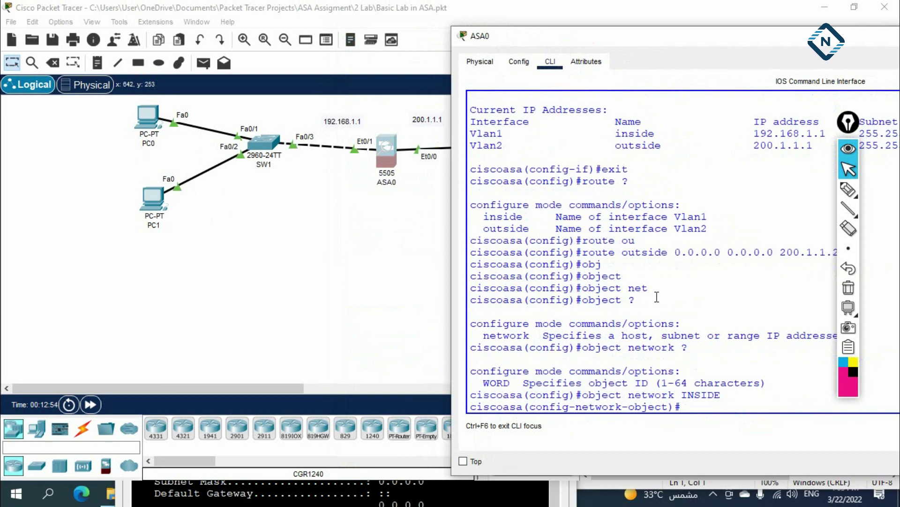
Define the INSIDE object's subnet as 192.168.1.0 with mask 255.255.255.0.
text(SU)
key(BackSpace)
key(BackSpace)
text(su)
key(Tab)
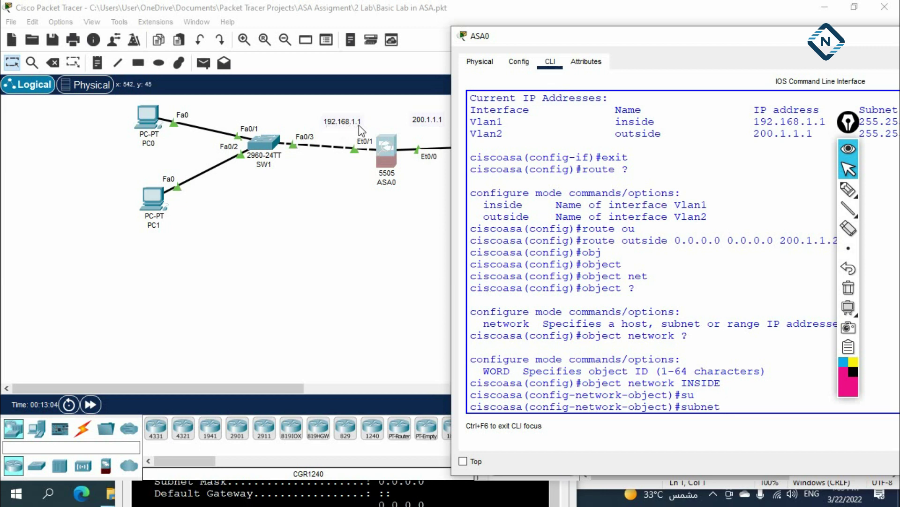
text(192.168.1.0 255.255.255.0)
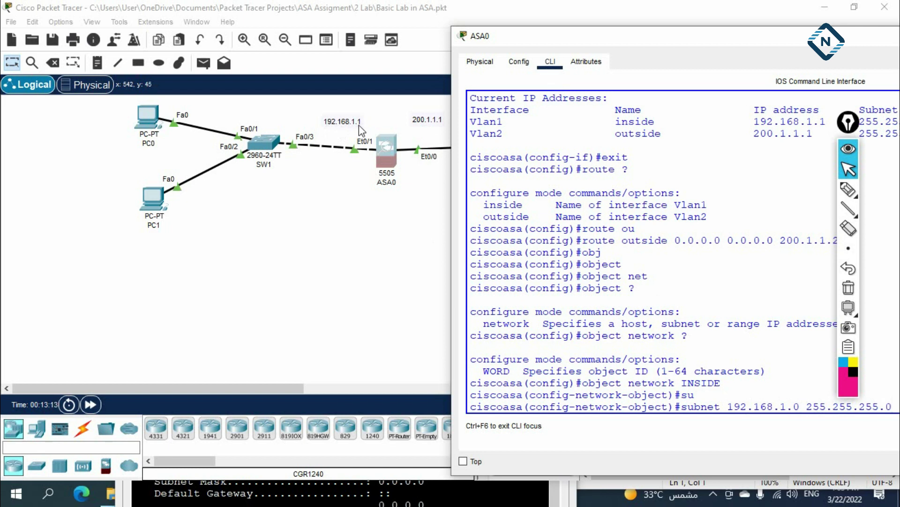
key(Return)
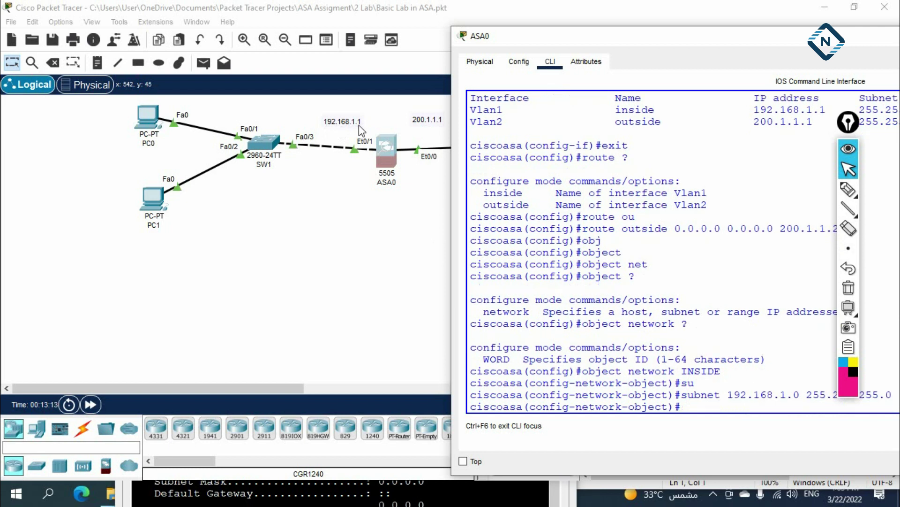
List the nat command's options in the INSIDE network object's configuration mode.
text(nat)
text( ()
key(BackSpace)
key(BackSpace)
text(?)
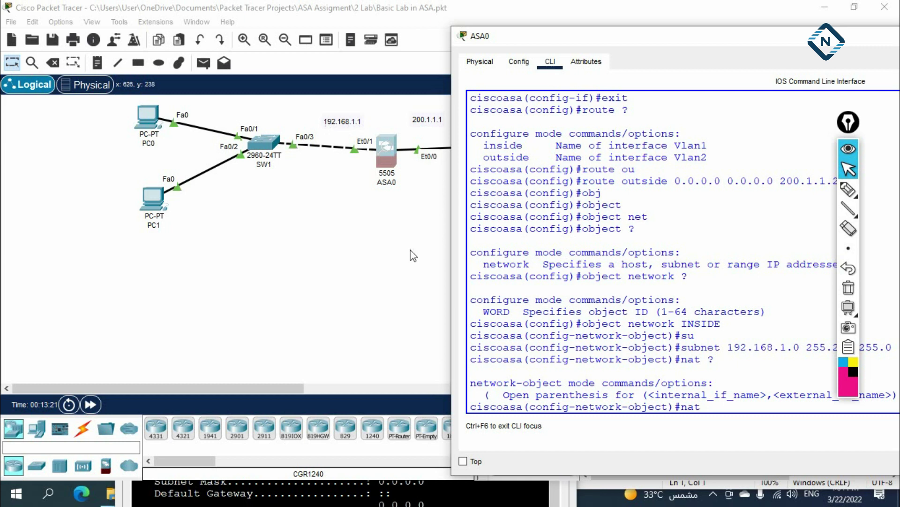
Apply dynamic interface NAT from inside to outside on the INSIDE object with nat (inside,outside) dynamic interface.
text( (inside)
key(Tab)
text(,)
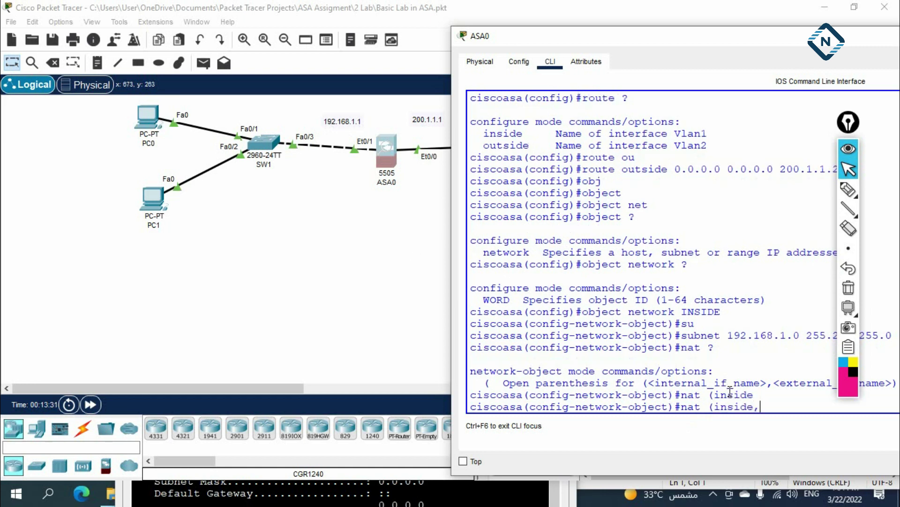
text(outside) dy)
key(Tab)
text(in)
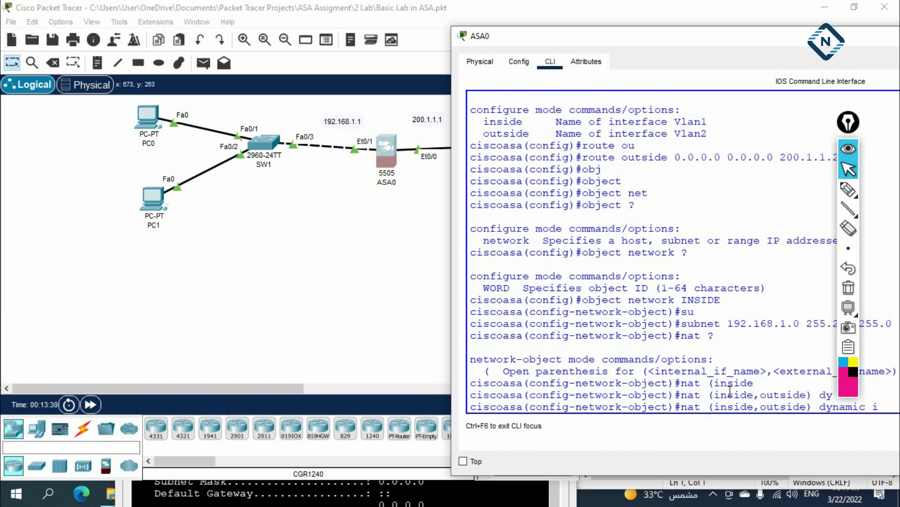
key(Tab)
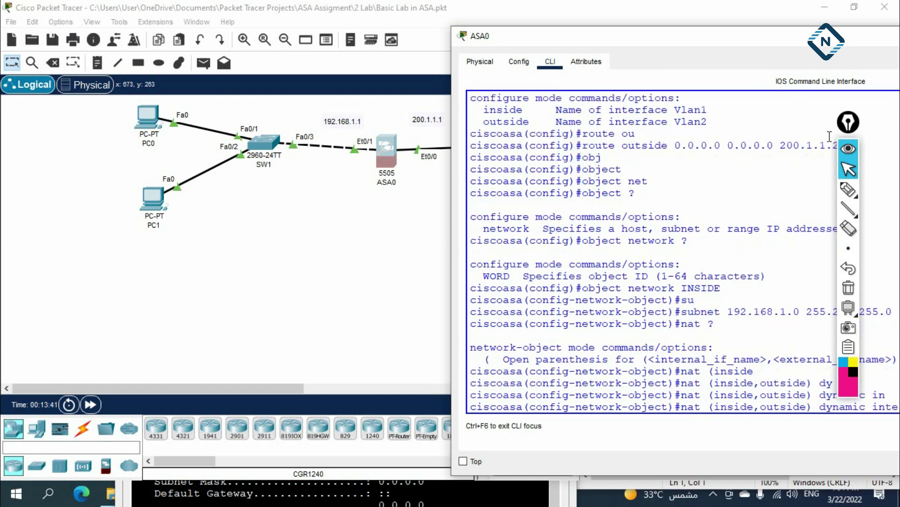
mouse_move(845, 131)
mouse_down()
mouse_move(186, 145)
mouse_move(13, 115)
mouse_up()
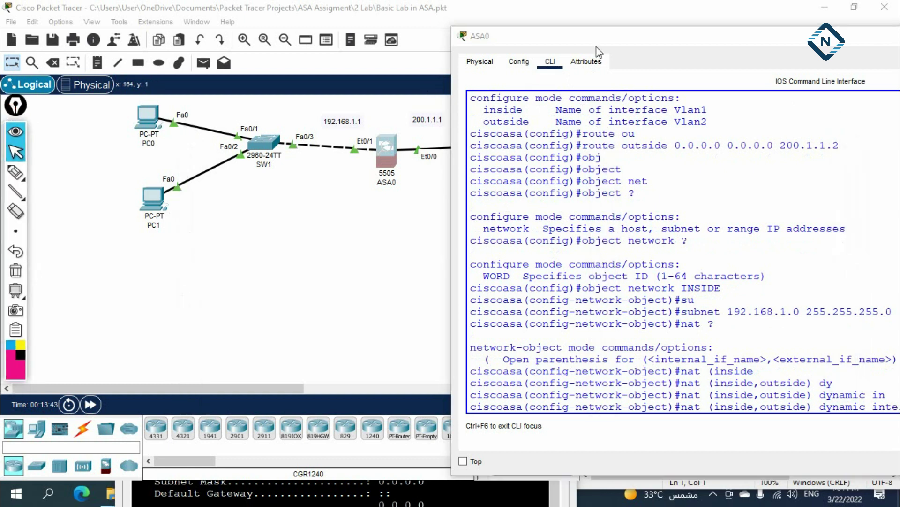
drag(604, 35, 618, 36)
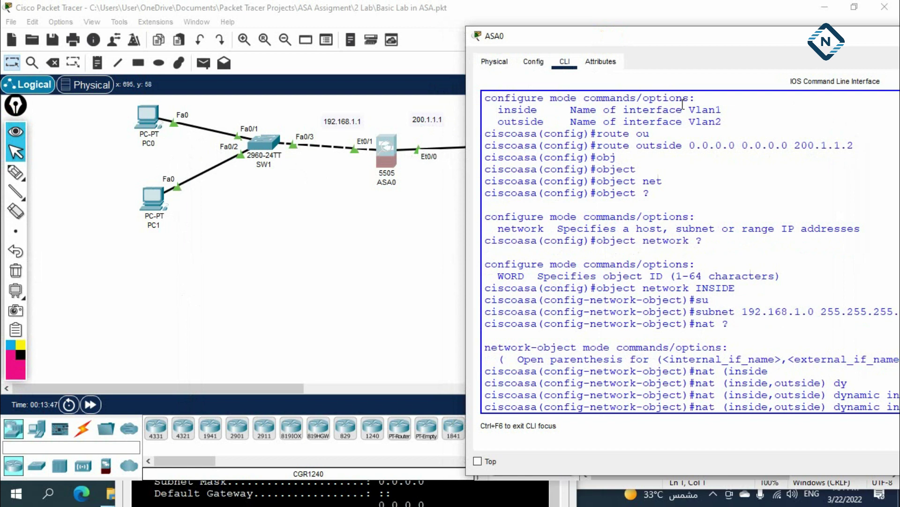
drag(682, 39, 545, 36)
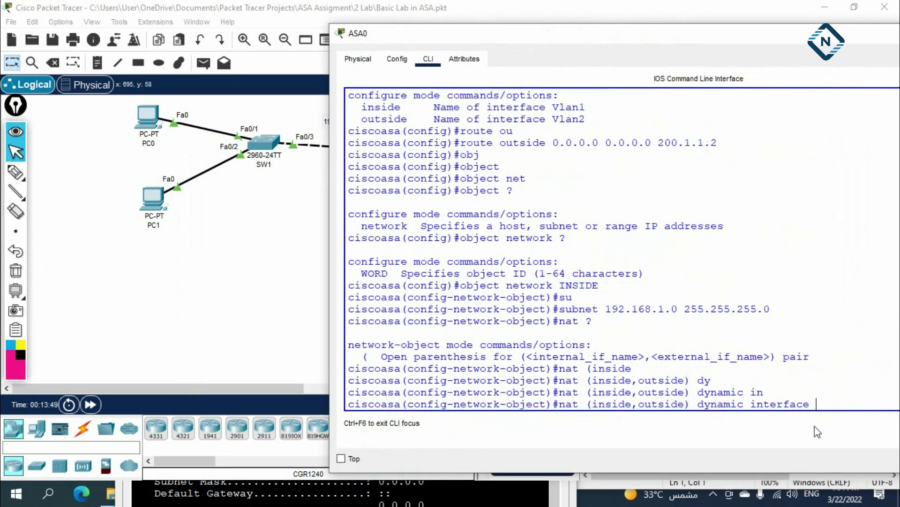
key(Return)
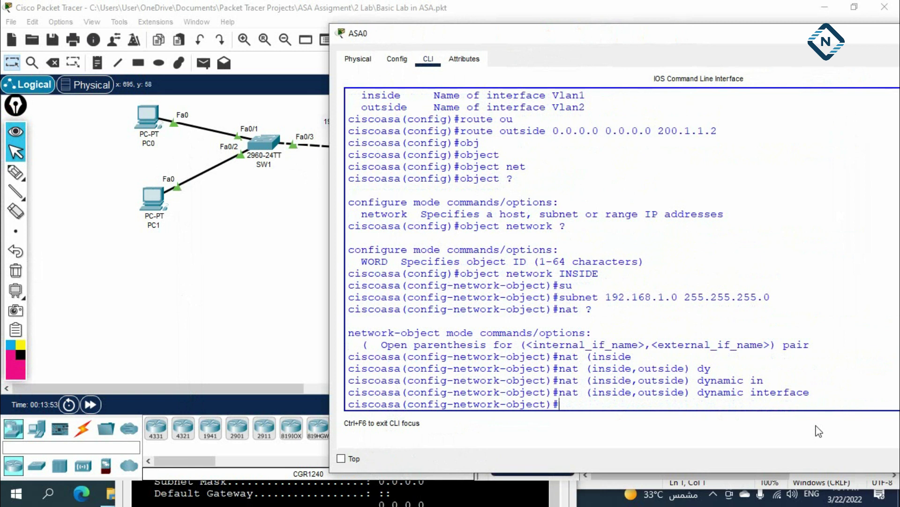
Ping the server at 8.8.8.8 from PC0's command prompt.
click(147, 121)
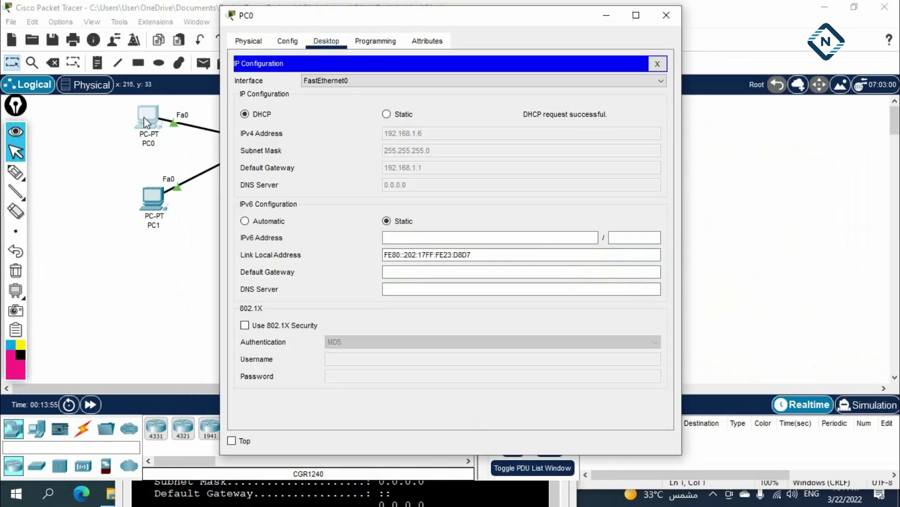
click(658, 64)
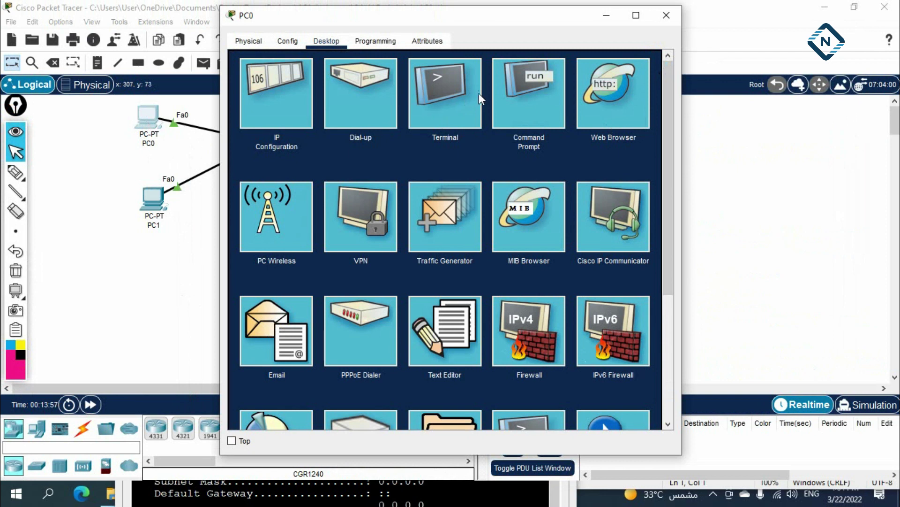
click(502, 101)
text(ping 8.8.8.)
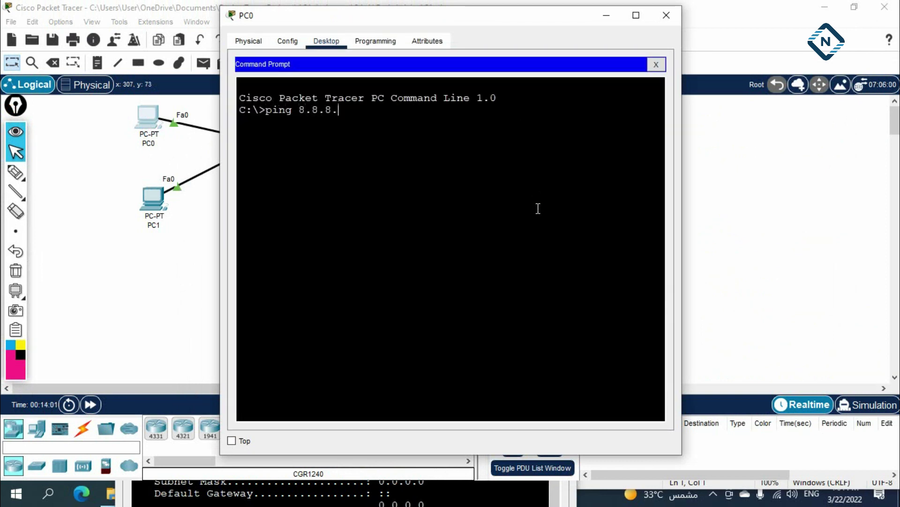
text(8)
key(Return)
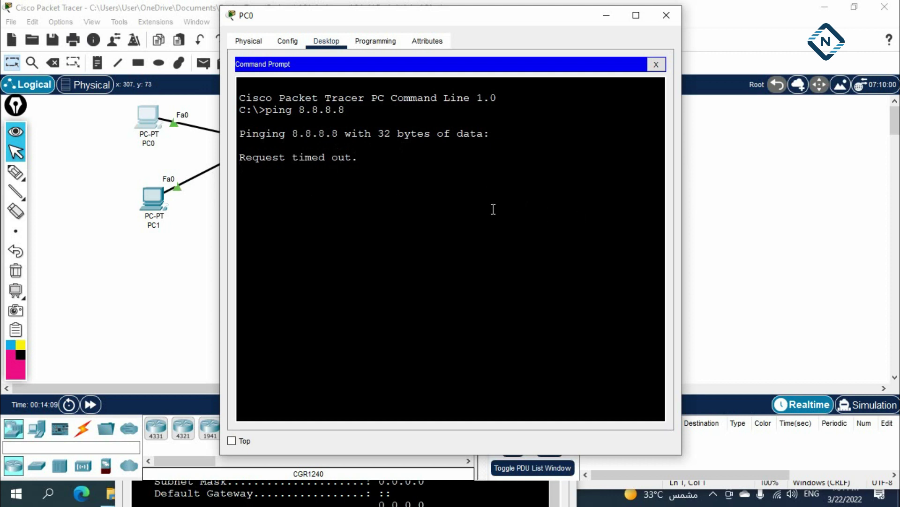
Leave the INSIDE network object's mode in ASA0's CLI with exit and re-enter global configuration mode with config t.
click(608, 22)
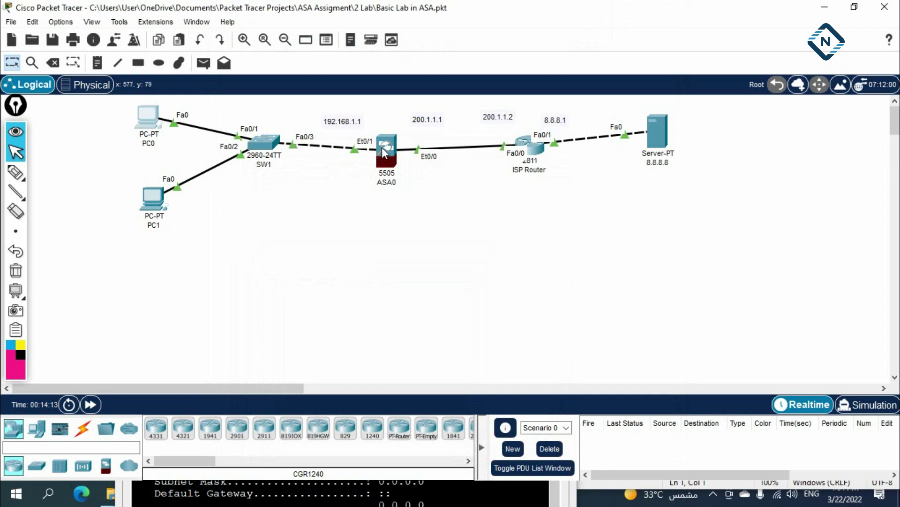
click(383, 151)
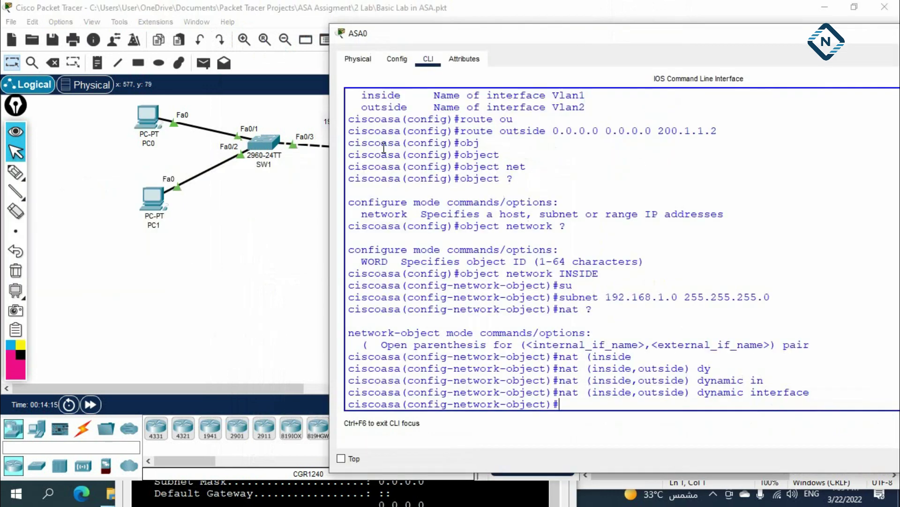
drag(499, 32, 485, 11)
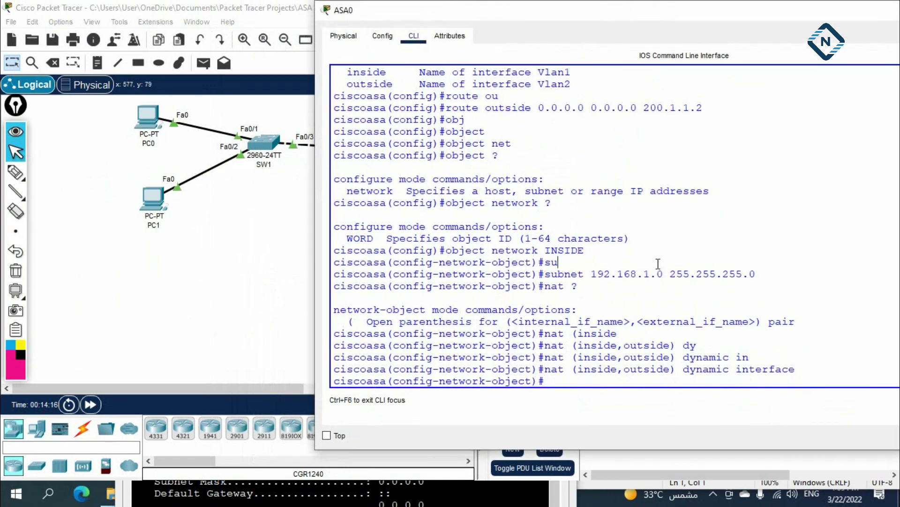
text(exit)
key(Return)
text(config t)
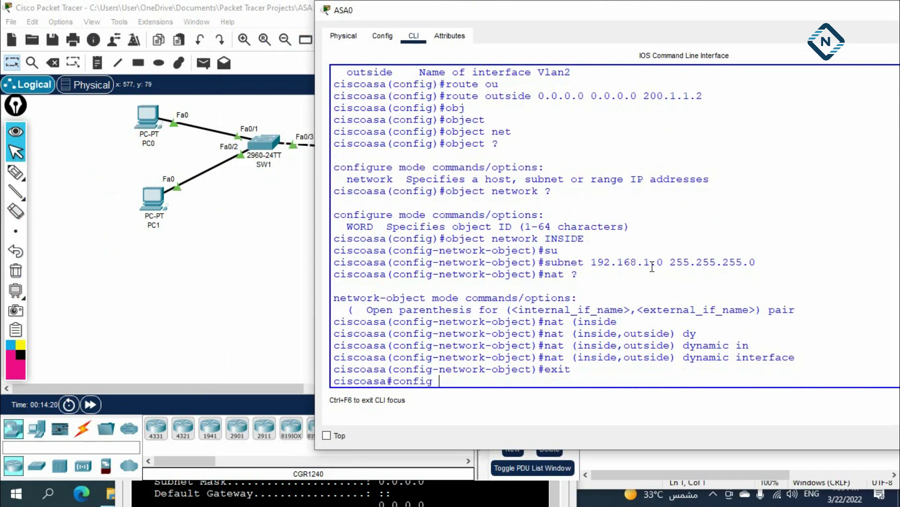
key(Return)
key(Return)
key(Return)
key(Return)
key(Return)
key(Return)
key(Return)
key(Return)
key(Return)
key(Return)
key(Return)
key(Return)
key(Return)
key(Return)
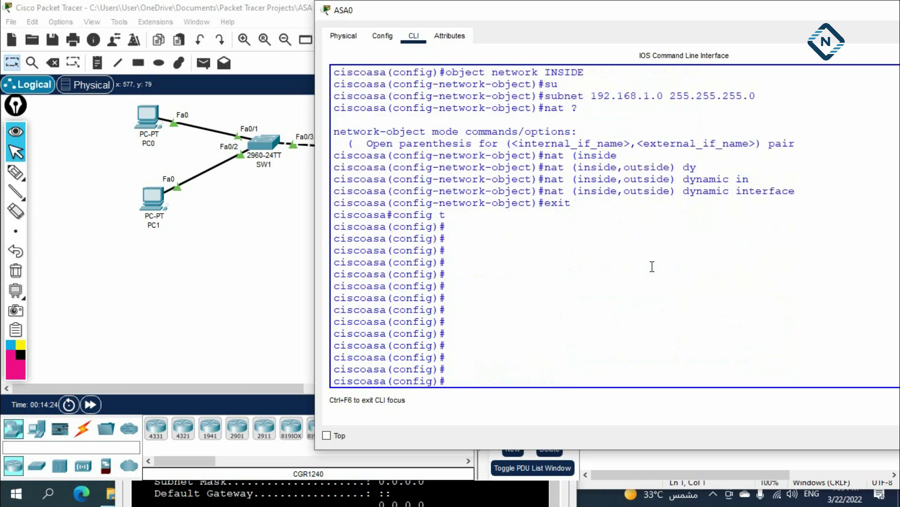
Create a class map named INSPECTION_DEFAULT on the ASA, checking the class-map command's options before naming it.
text(cla)
key(Tab)
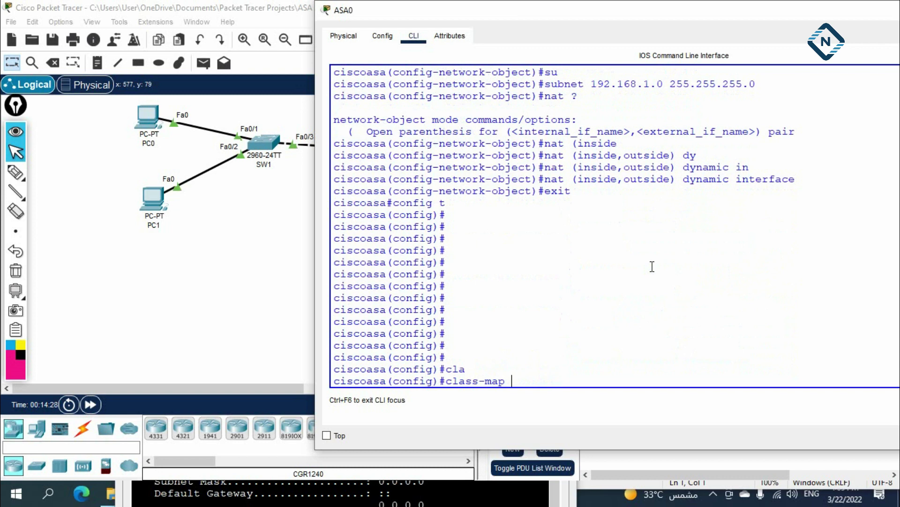
text(?)
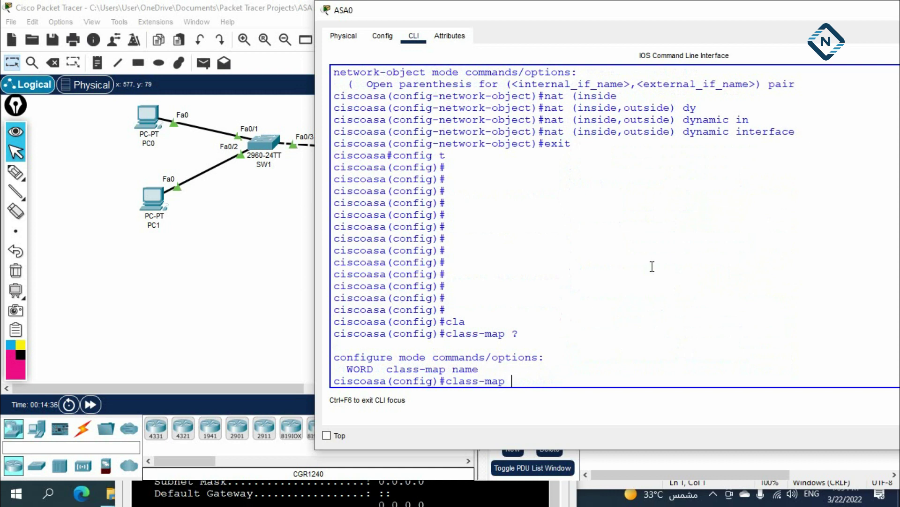
text(INSPECTION)
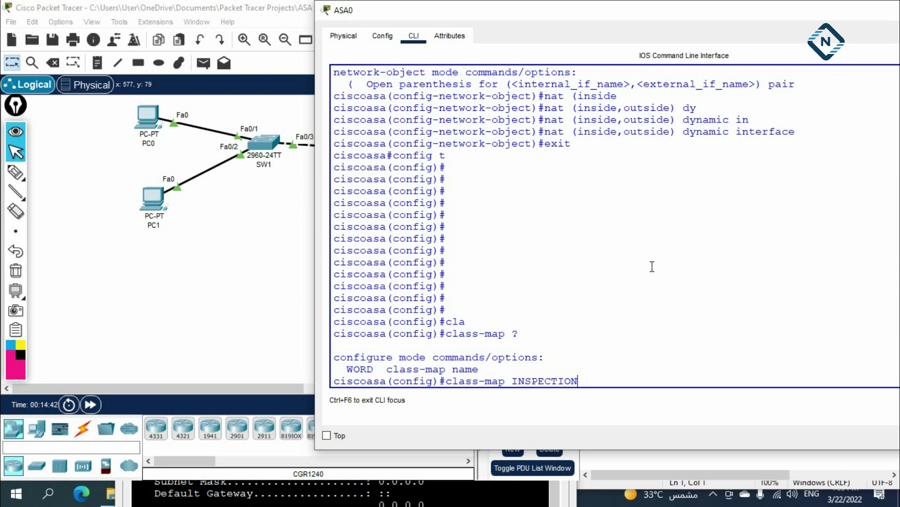
text(_DEF)
key(Tab)
text(AULT)
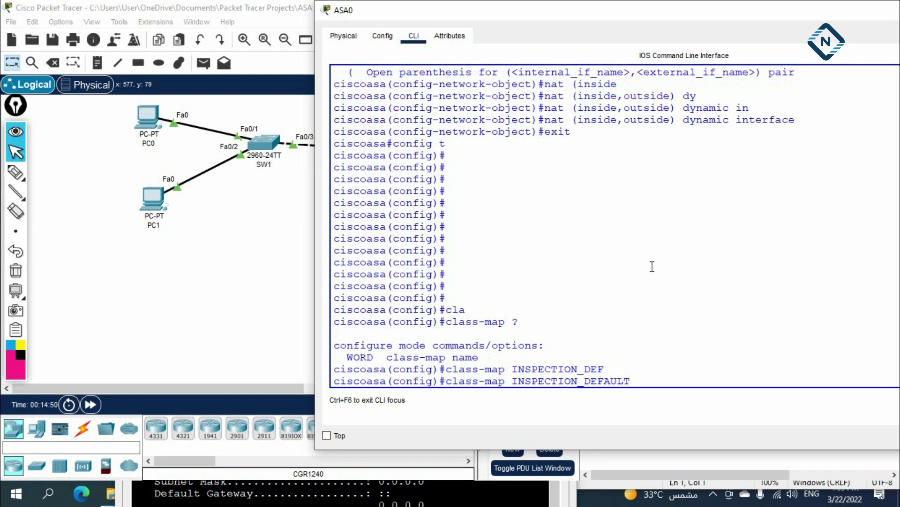
key(Return)
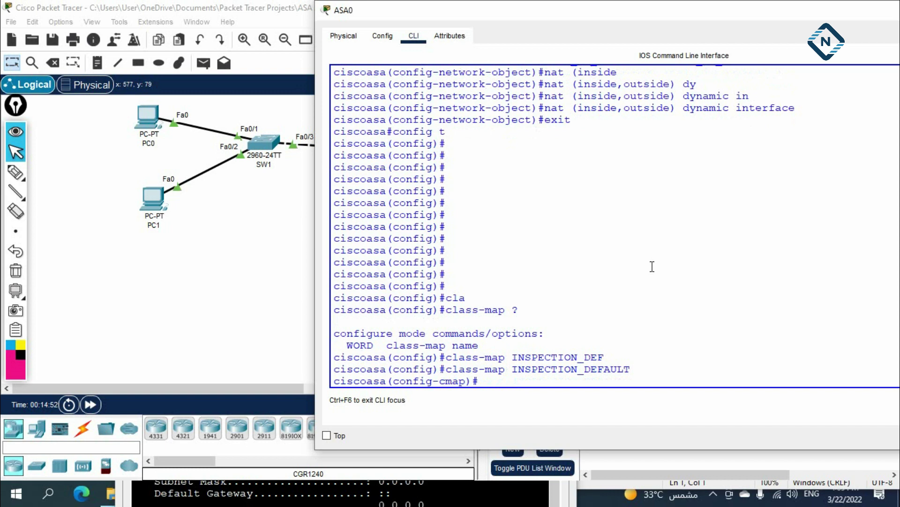
List the match command's options in the class map's configuration mode and examine the default inspection traffic entry.
text(matc)
key(Tab)
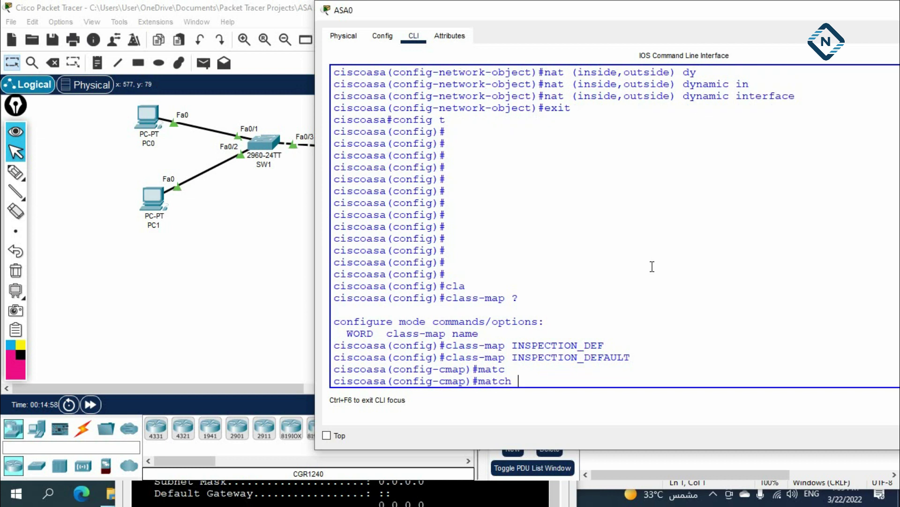
text(?)
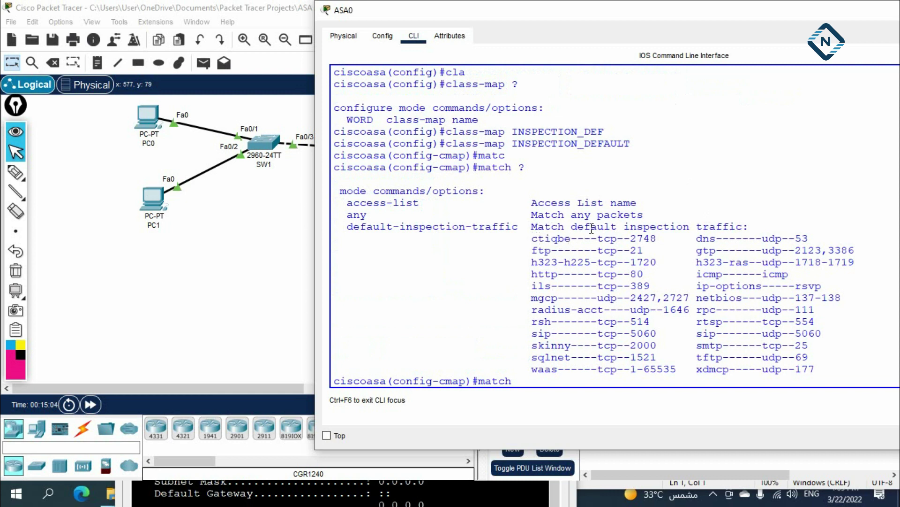
drag(571, 227, 742, 227)
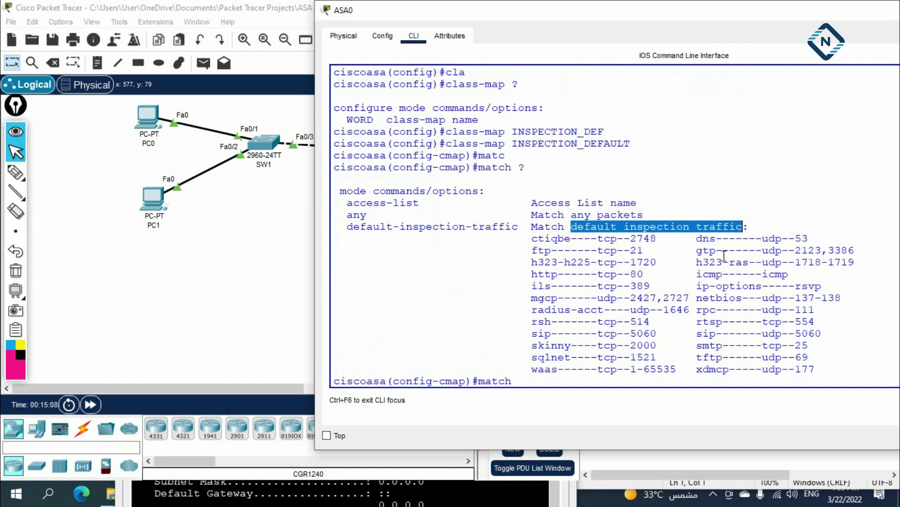
text(ins)
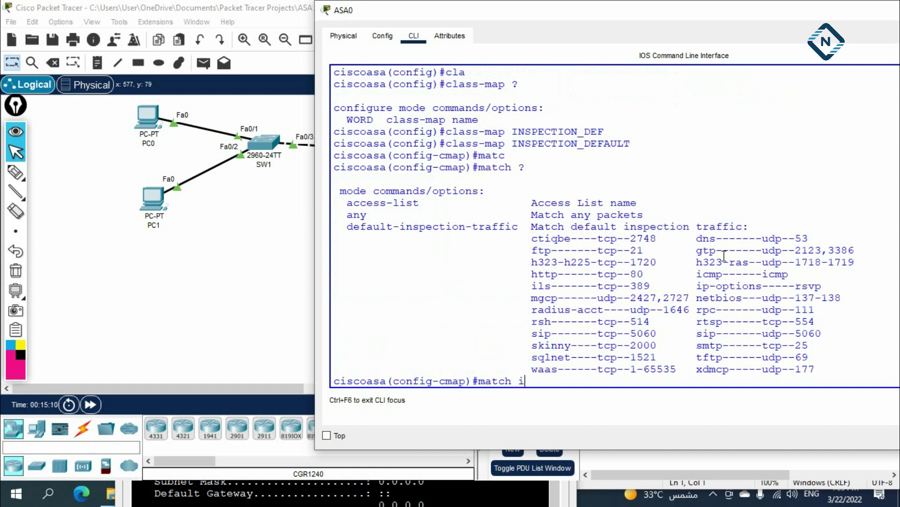
key(Tab)
text(s)
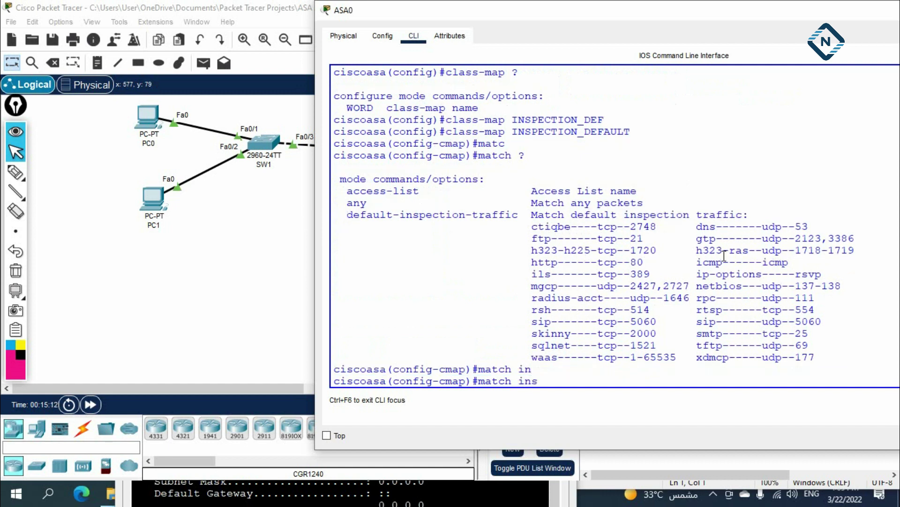
key(Tab)
text(pec)
key(Tab)
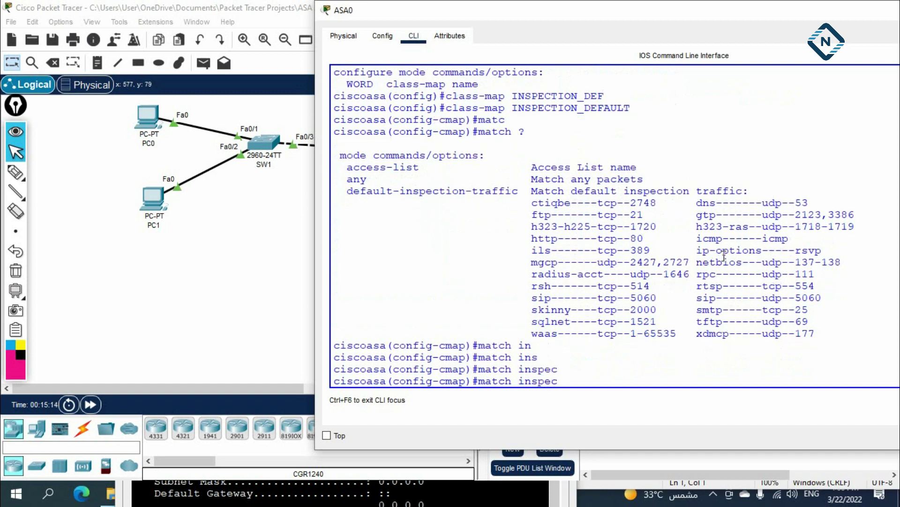
text(tion)
key(BackSpace)
key(BackSpace)
key(BackSpace)
key(BackSpace)
key(BackSpace)
key(BackSpace)
key(BackSpace)
key(BackSpace)
key(BackSpace)
key(BackSpace)
Set the INSPECTION_DEFAULT class map to match default-inspection-traffic and exit to global configuration mode.
drag(572, 191, 688, 196)
click(655, 321)
text(de)
key(Tab)
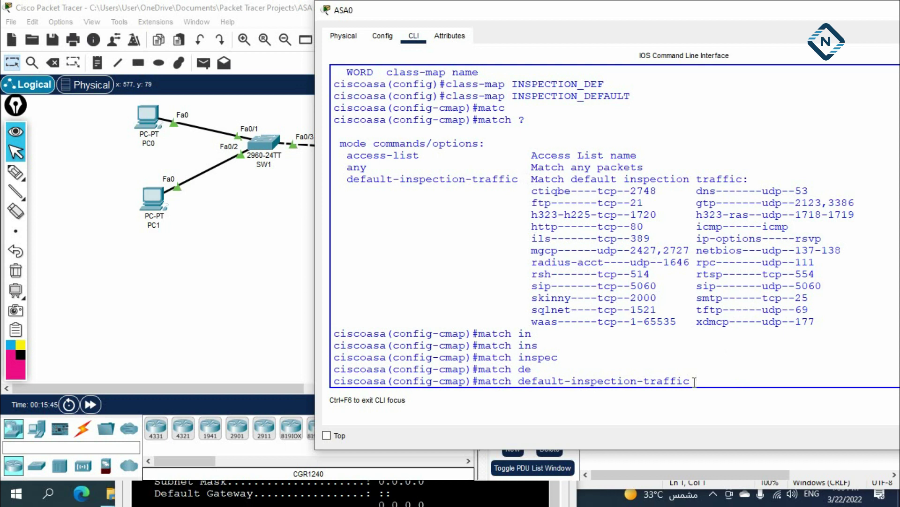
key(Return)
text(exit)
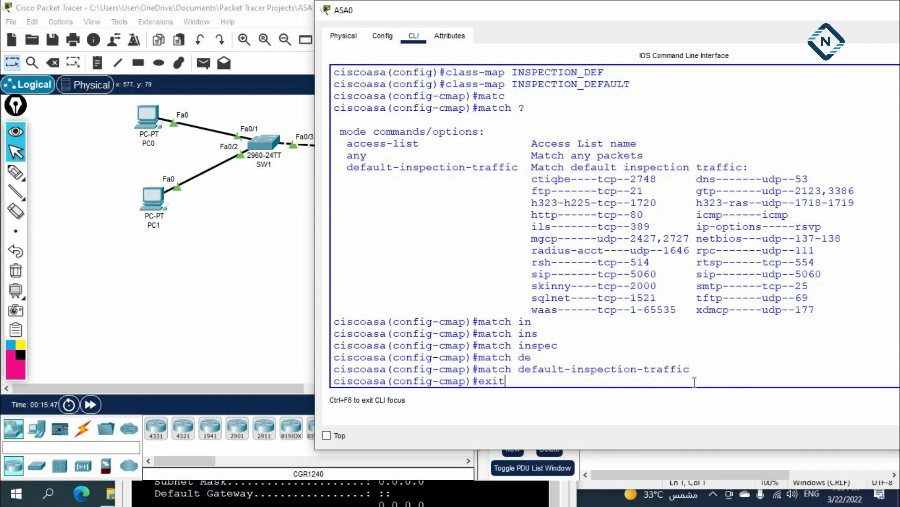
key(Return)
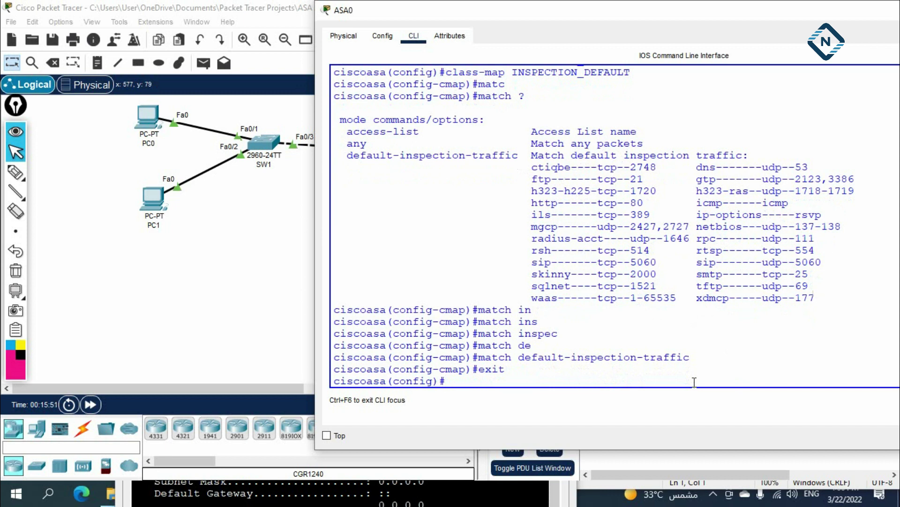
Create a policy map named global_policy, checking the policy-map command's options before naming it.
text(pol)
key(Tab)
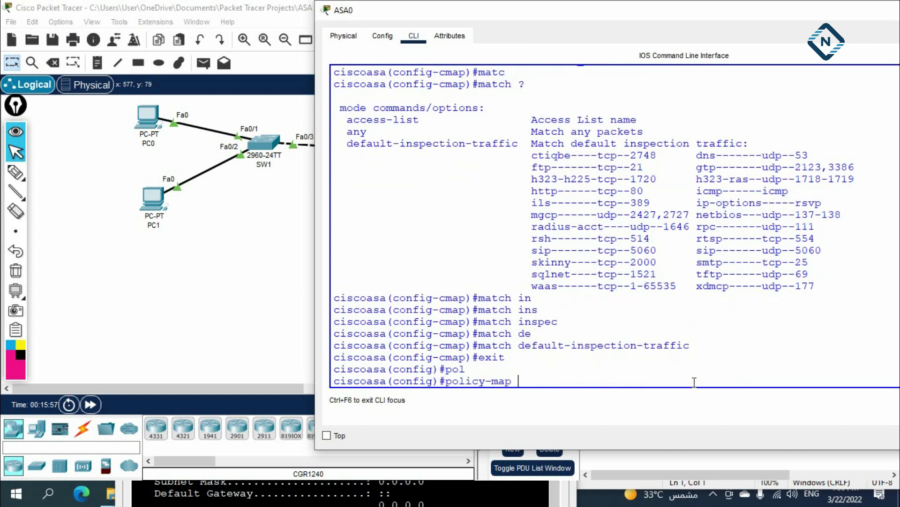
text(?)
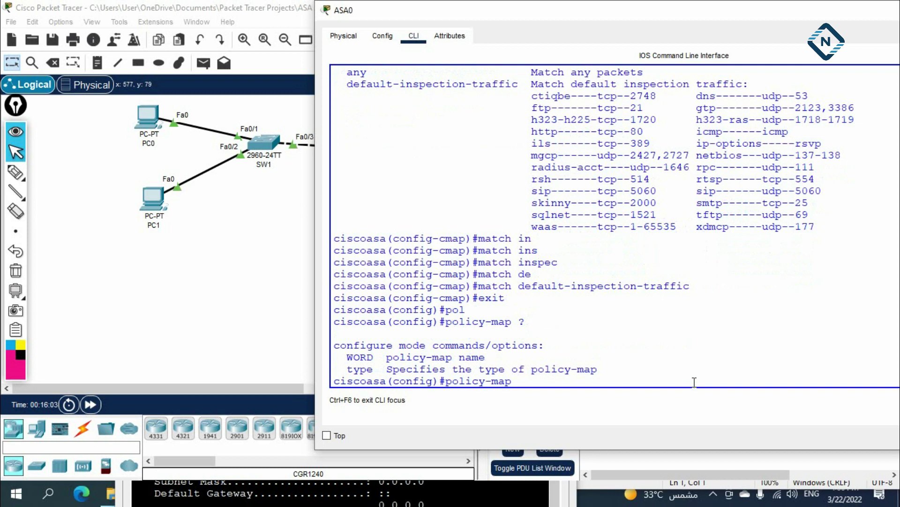
text(global_policy)
key(Return)
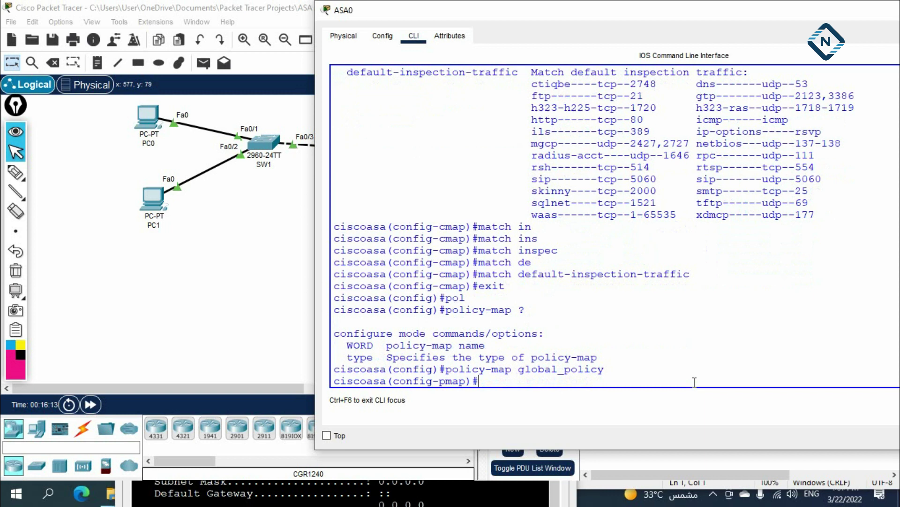
Add the class INSPECTION_DEFAULT to the global_policy policy map, copying the class name from the earlier class-map command.
text(cl)
key(Tab)
text(in)
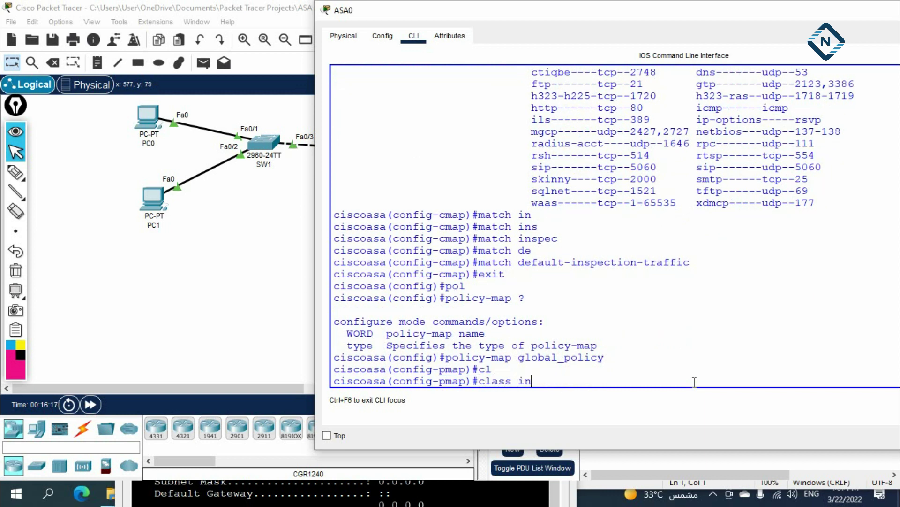
key(Tab)
key(BackSpace)
key(BackSpace)
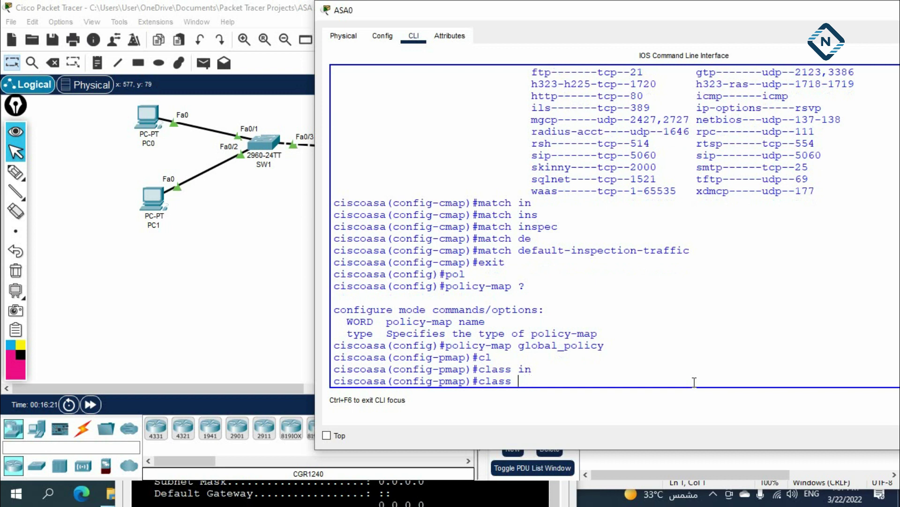
scroll(690, 302, up, 4)
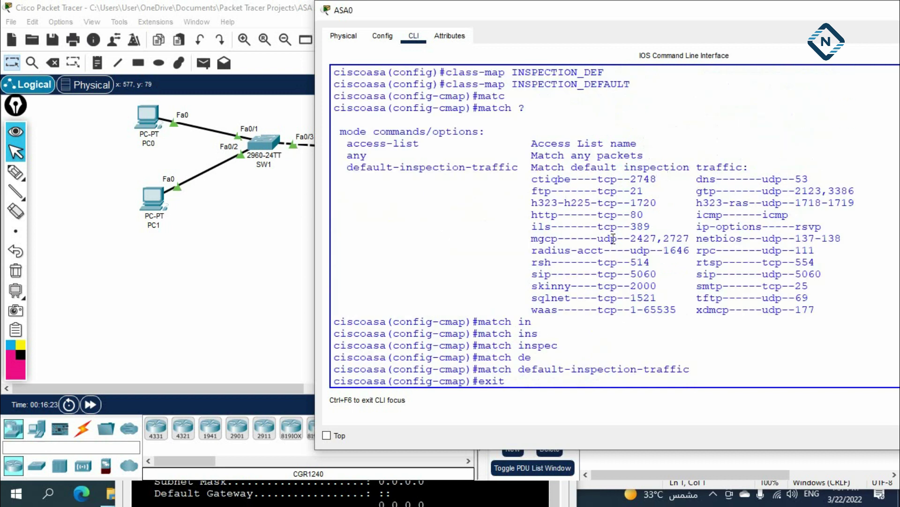
scroll(613, 239, up, 1)
drag(631, 123, 513, 124)
right_click(533, 125)
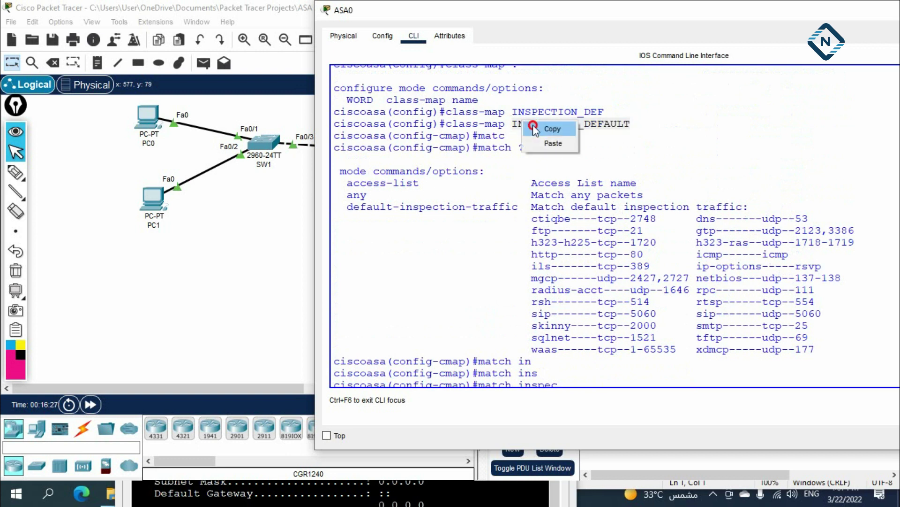
click(535, 129)
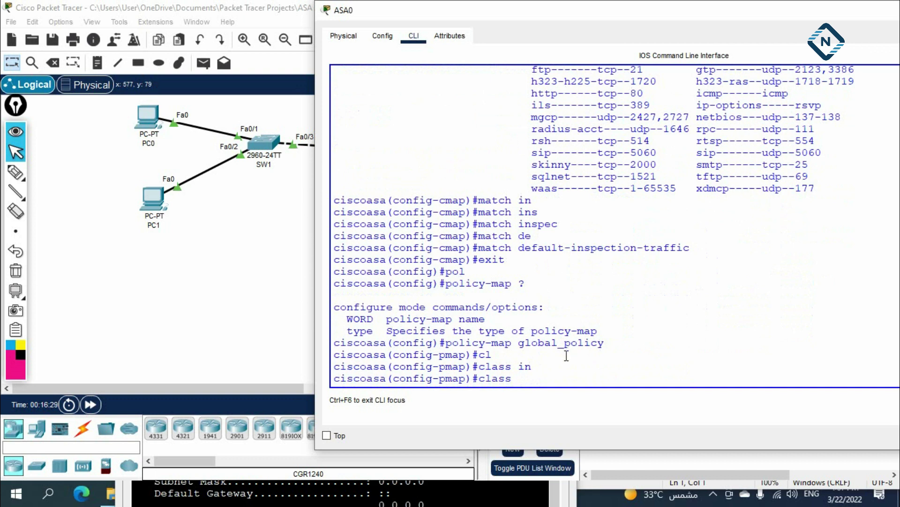
right_click(556, 378)
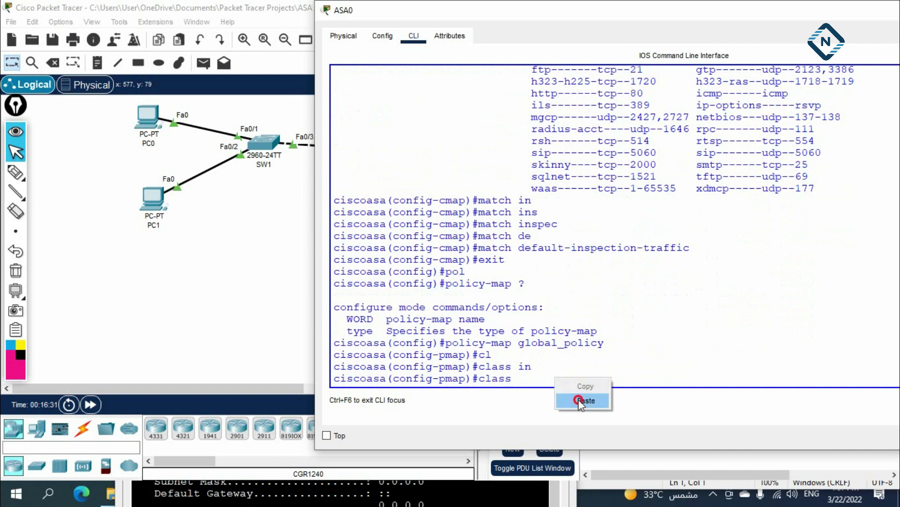
click(578, 399)
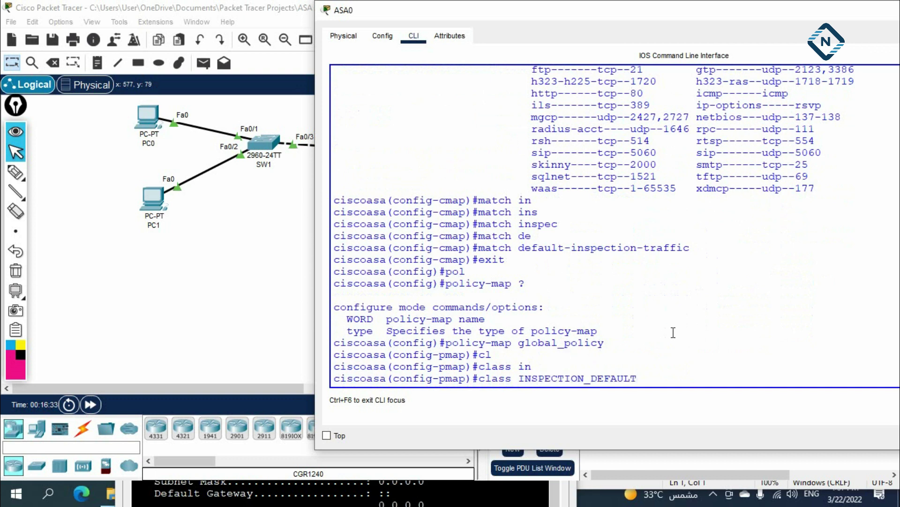
key(Return)
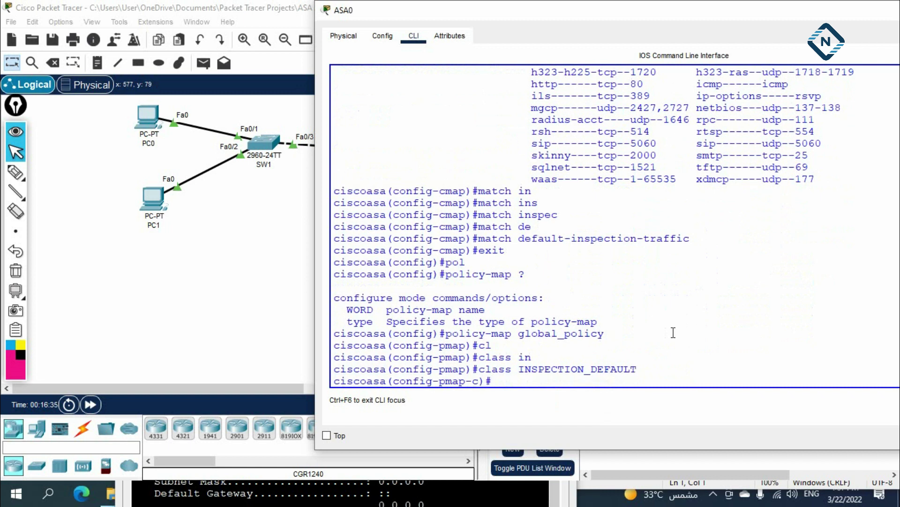
Enable ICMP inspection for the INSPECTION_DEFAULT class with inspect icmp and exit the policy map's class mode.
text(ins)
key(Tab)
text(ic)
key(Tab)
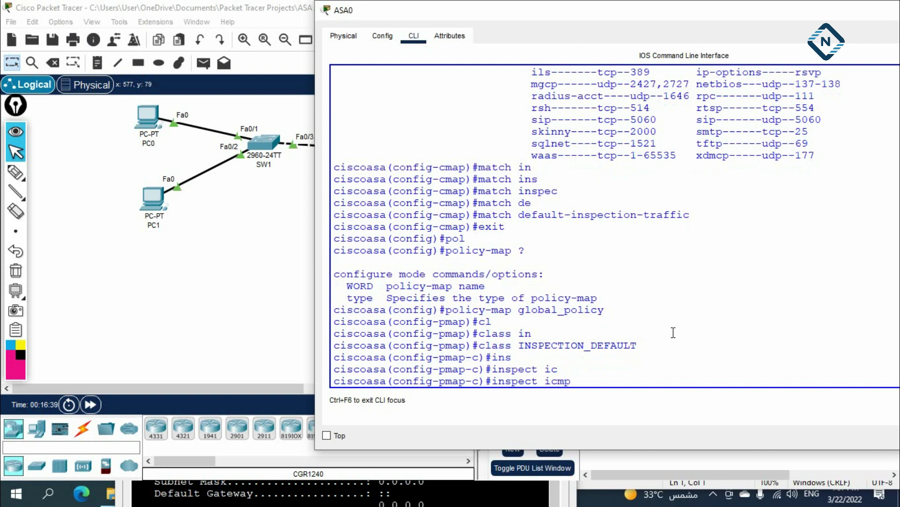
key(Return)
text(exit)
key(Return)
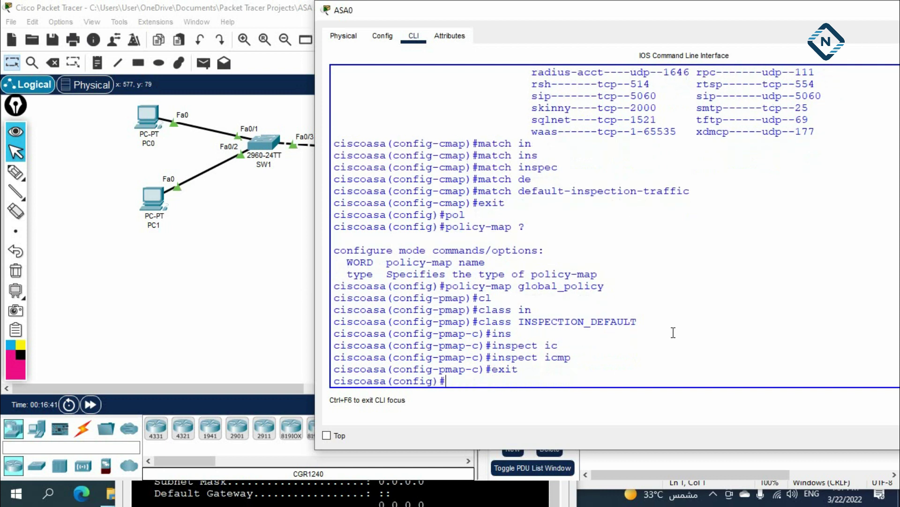
Review the INSPECTION_DEFAULT class-map, match default-inspection-traffic and global_policy commands already entered in the ASA's CLI history.
scroll(546, 241, up, 7)
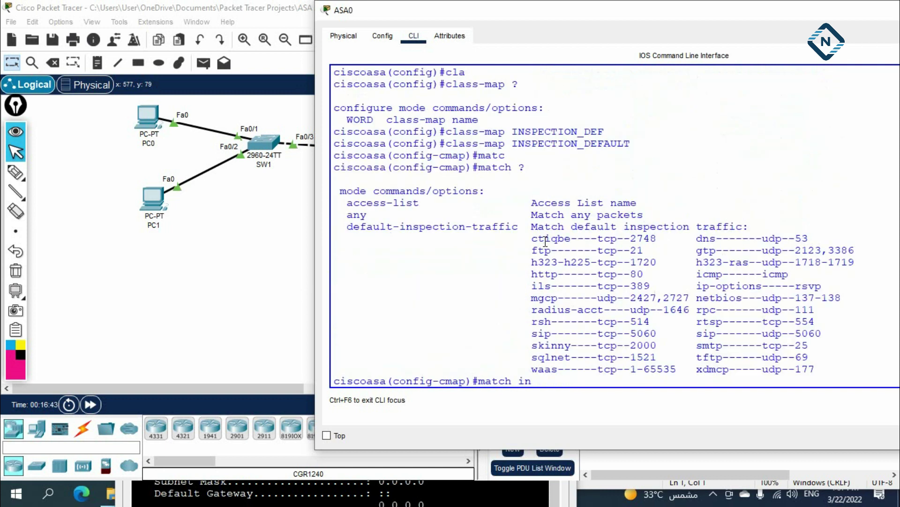
drag(445, 132, 630, 135)
scroll(484, 202, down, 1)
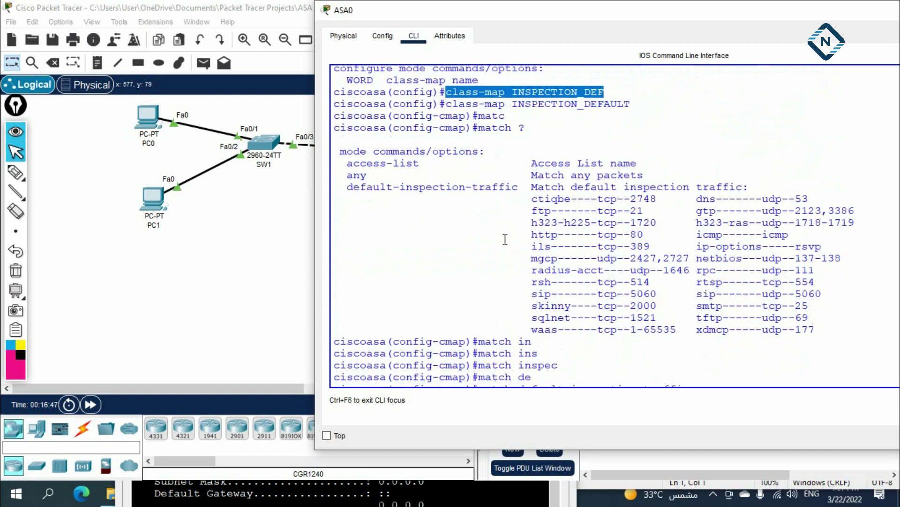
scroll(505, 238, down, 2)
drag(477, 309, 690, 308)
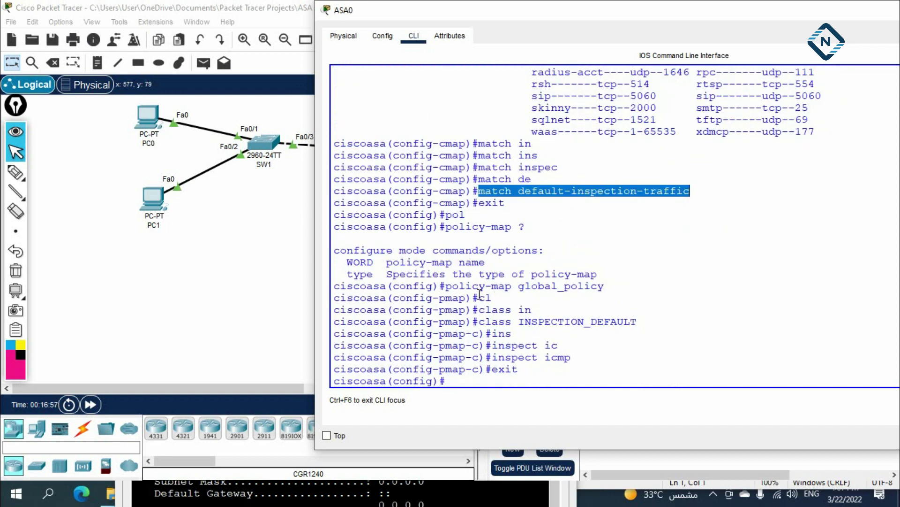
scroll(575, 231, up, 1)
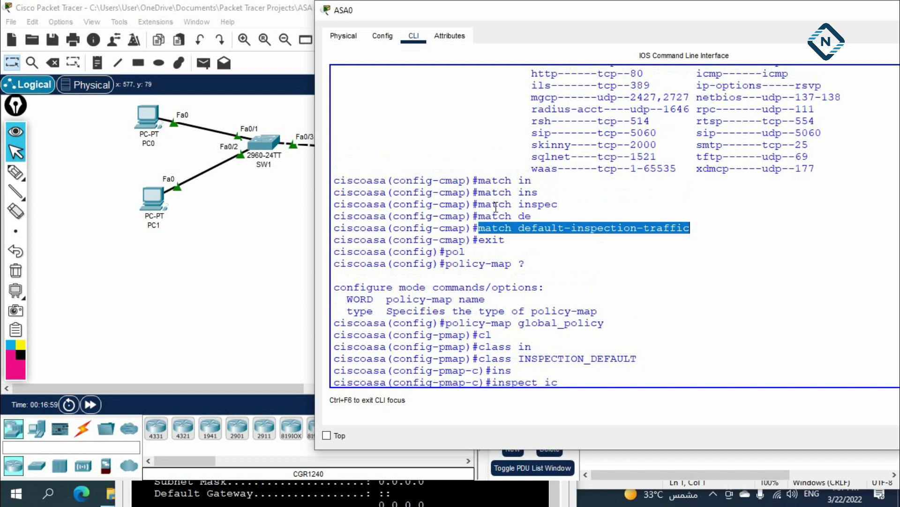
scroll(516, 350, down, 1)
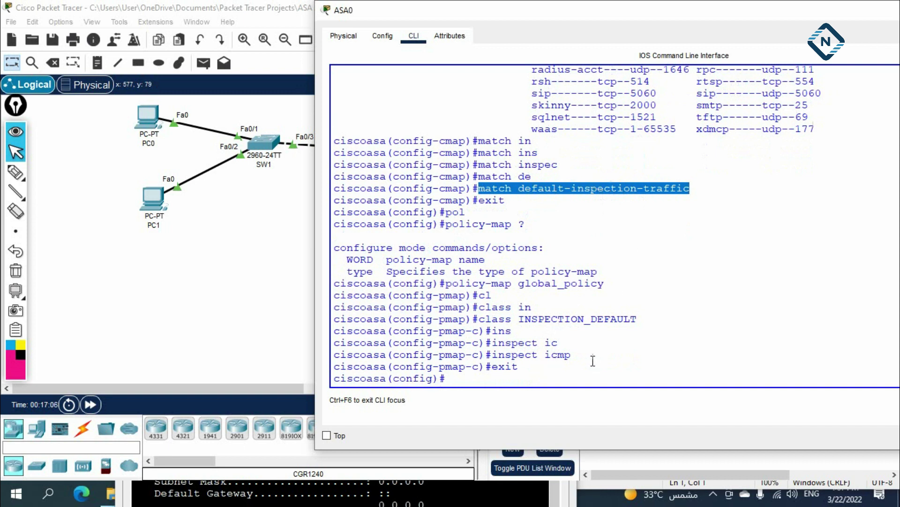
Enter the service-policy command with the name global_policy, checking its options and copying the name from the earlier policy-map command.
click(569, 377)
text(ser)
key(Tab)
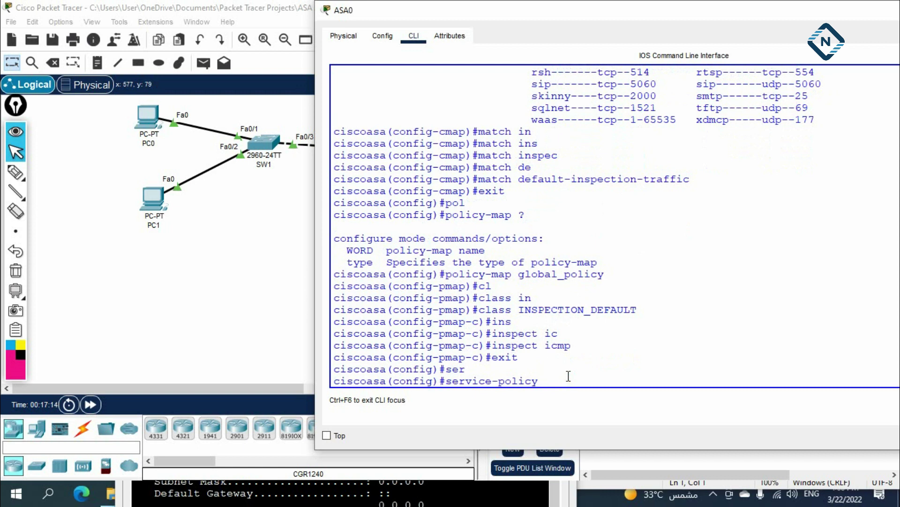
text(?)
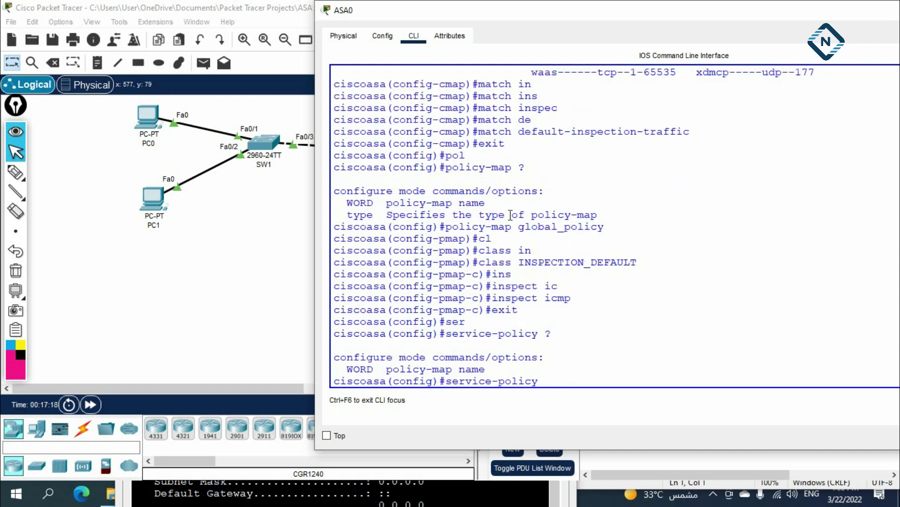
mouse_move(518, 226)
mouse_down()
mouse_move(608, 231)
mouse_move(600, 230)
mouse_up()
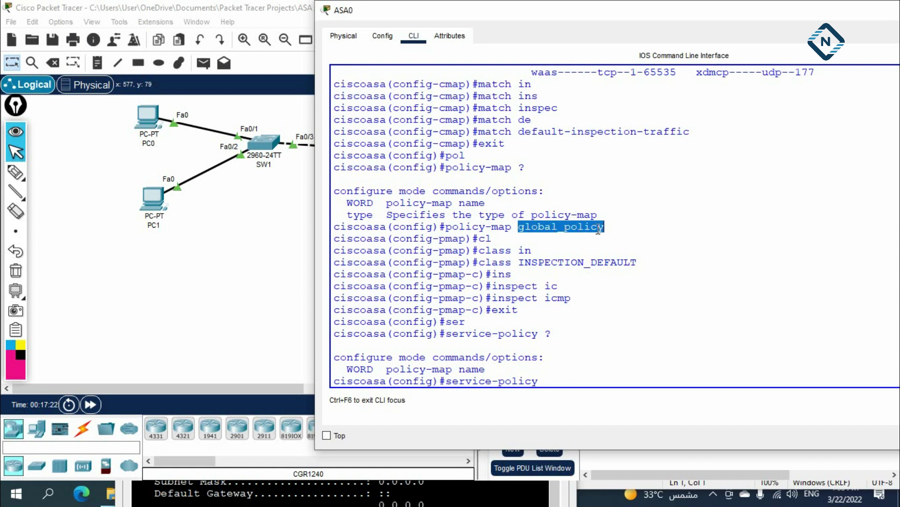
right_click(598, 229)
click(631, 237)
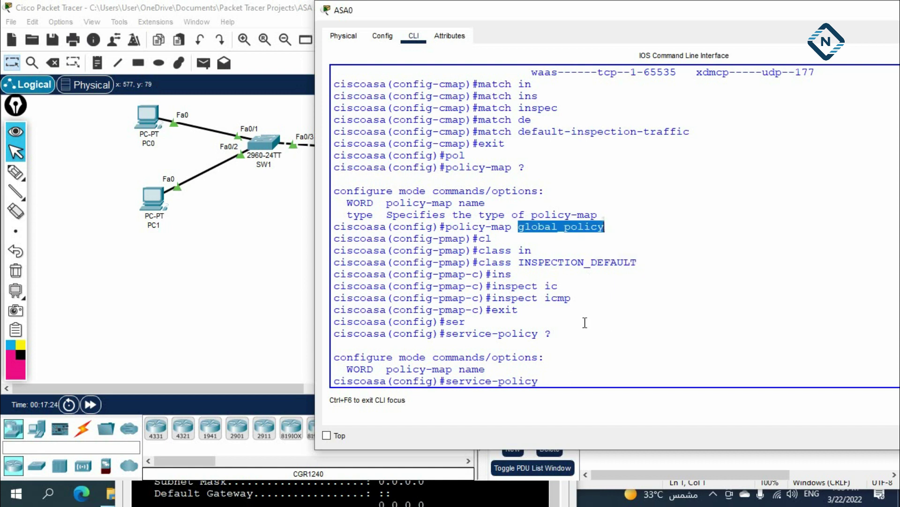
click(584, 378)
right_click(588, 381)
click(609, 401)
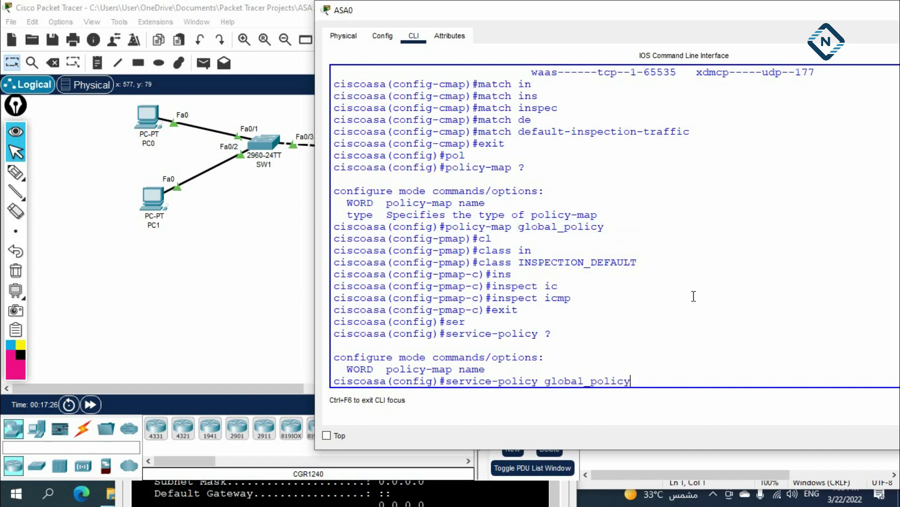
Check the scope options for the service policy and apply global_policy with the global keyword.
text(?)
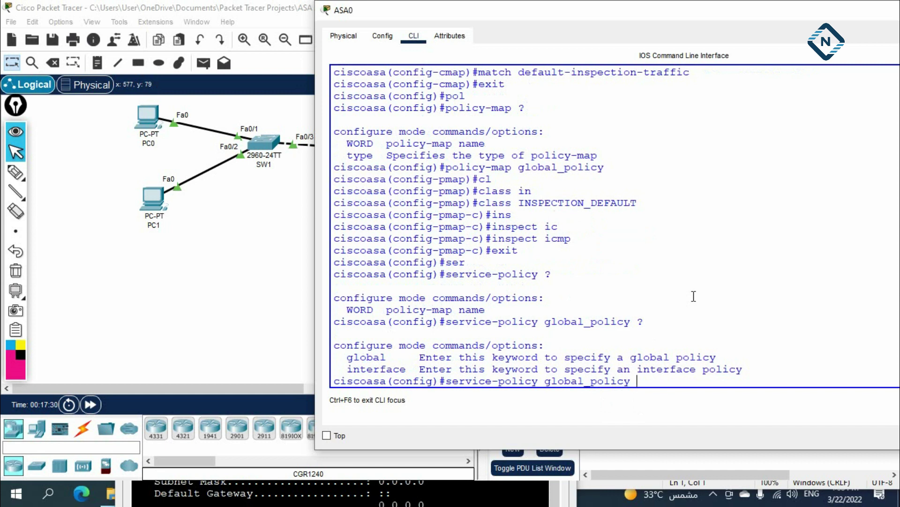
text(gl)
key(Tab)
key(Return)
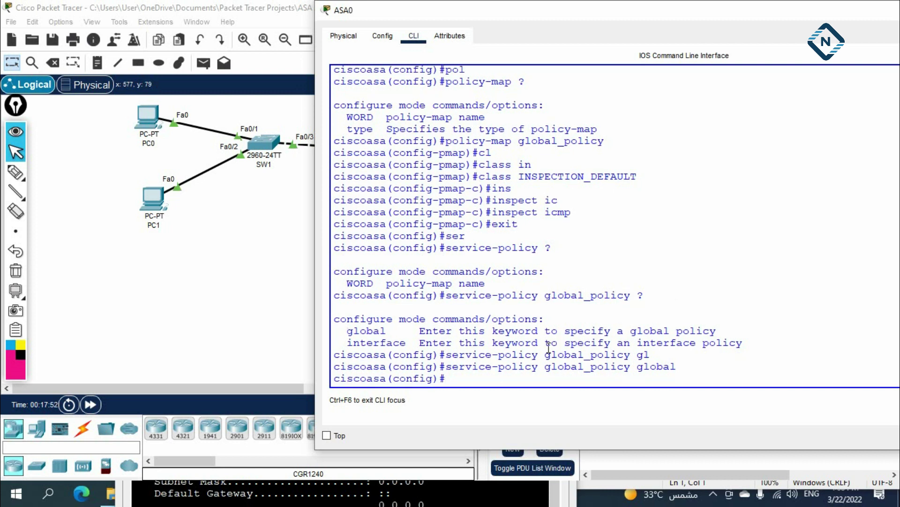
Ping 8.8.8.8 twice from PC0's command prompt to test connectivity, and put the PC0 window away.
click(151, 131)
key(Up)
key(Return)
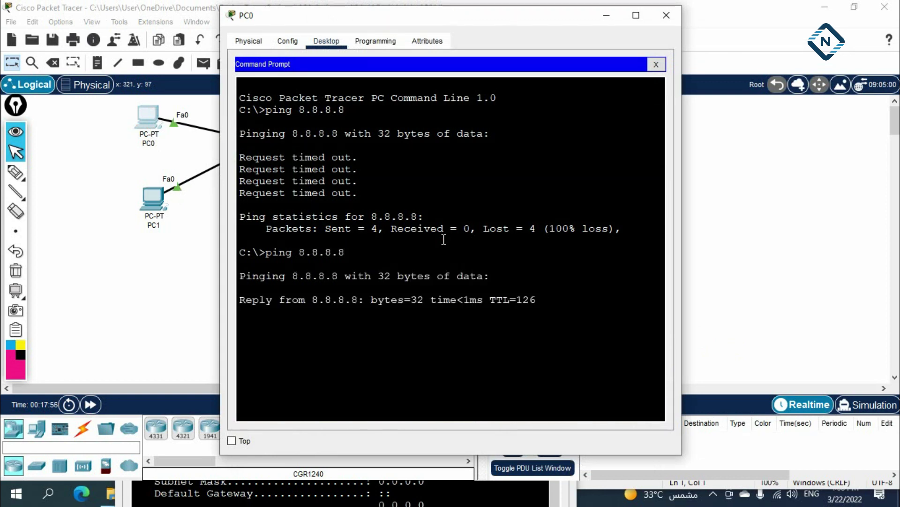
drag(337, 16, 531, 162)
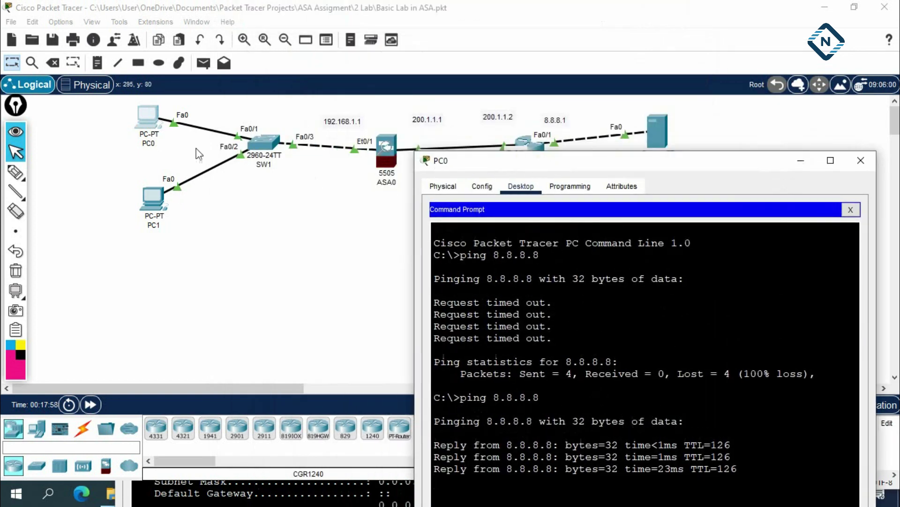
drag(652, 164, 678, 33)
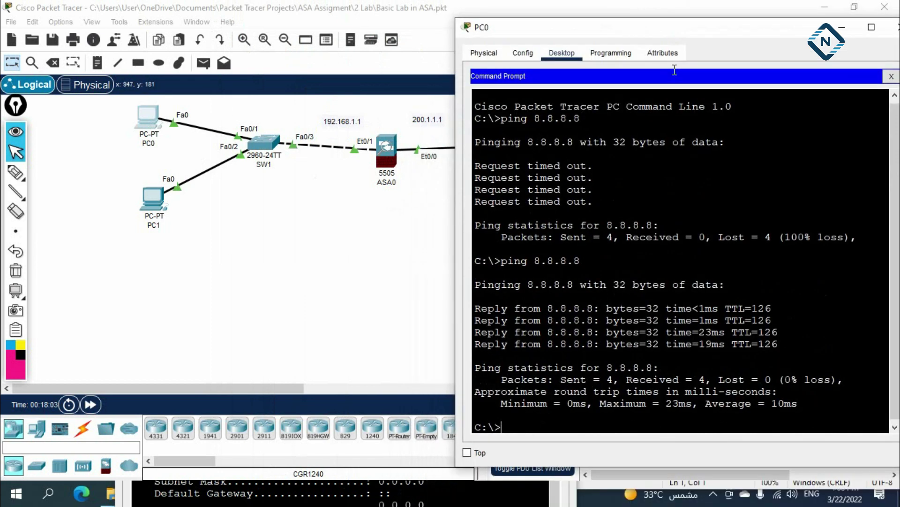
key(Up)
key(Return)
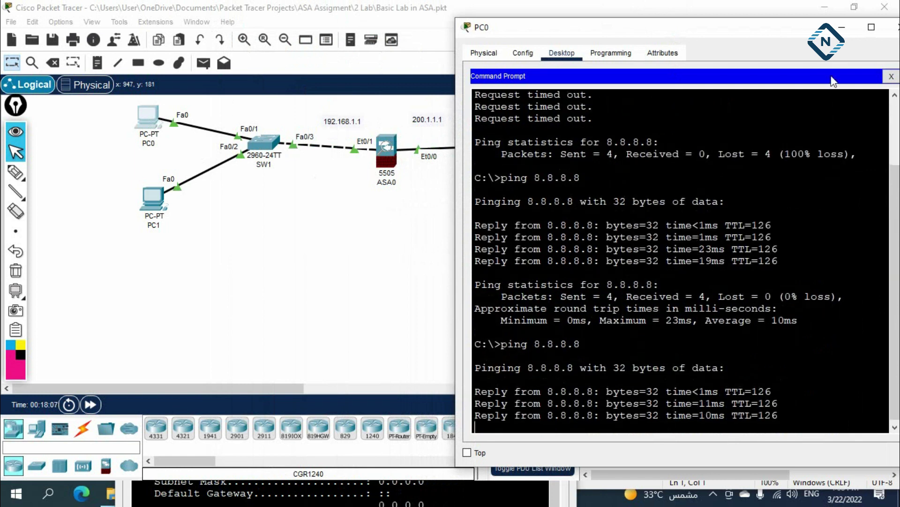
click(841, 30)
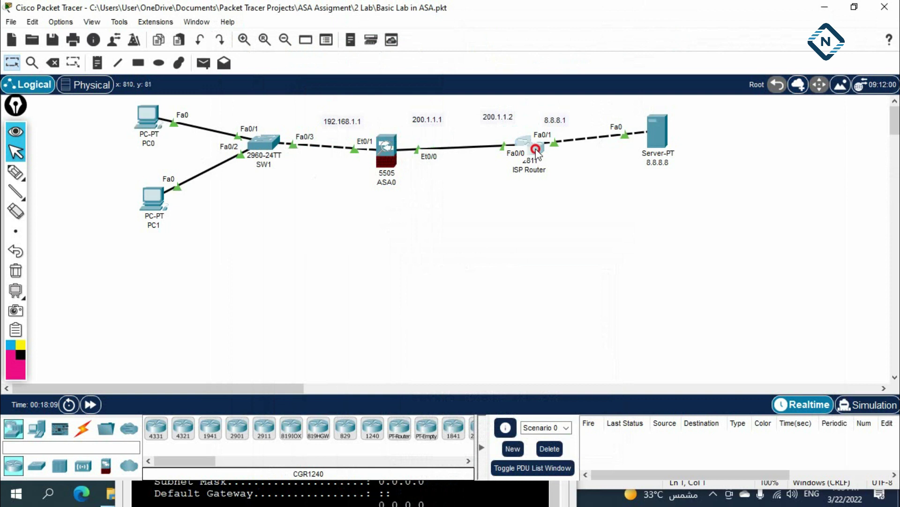
Open the ISP Router's command line and enter privileged EXEC mode.
click(534, 149)
click(320, 42)
drag(680, 161, 857, 167)
key(Return)
key(Return)
key(Return)
text(en)
key(Return)
Display the ISP Router's running configuration and page through it to the ip route line.
text(sh run)
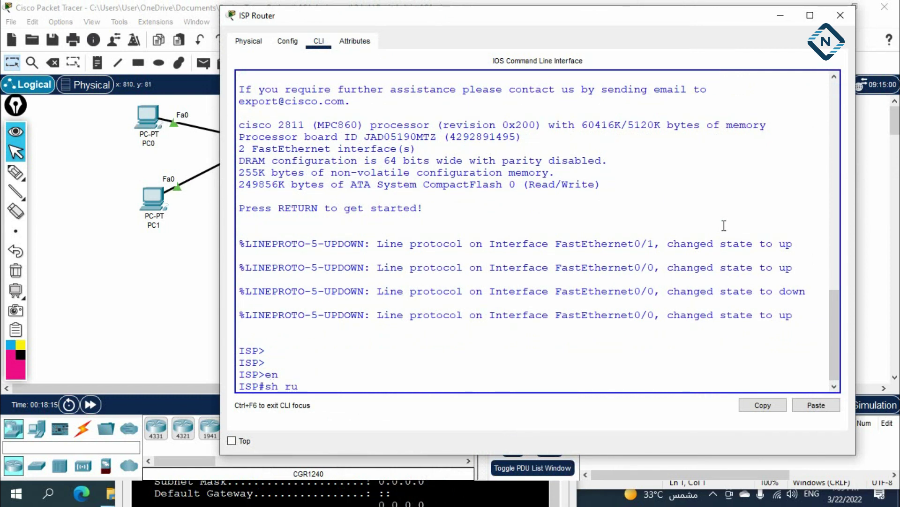
key(Return)
key(Return)
key(Return)
key(Return)
key(Return)
key(Return)
key(Return)
key(Return)
key(Return)
key(Return)
key(Return)
key(Return)
key(Return)
key(Return)
key(Return)
key(Return)
key(Return)
key(Return)
key(Return)
key(Return)
key(Return)
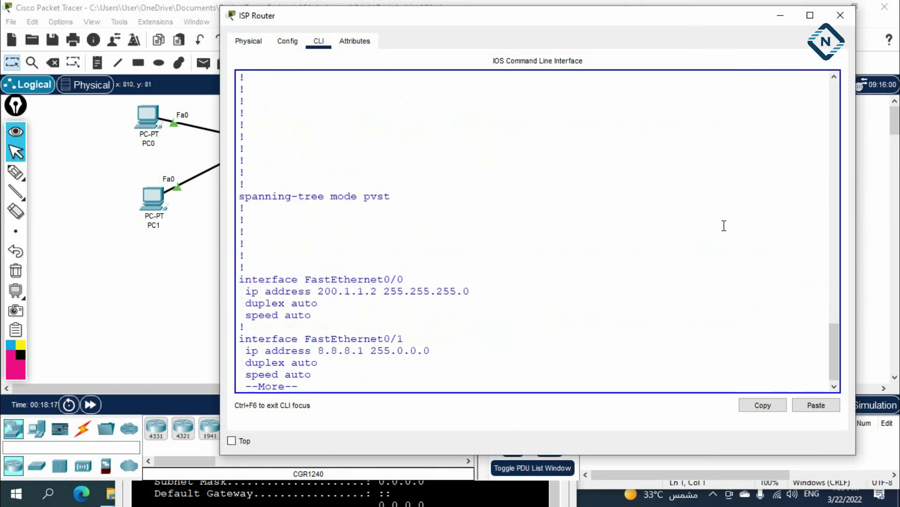
key(Return)
key(Return)
key(Return)
key(Return)
key(Return)
key(Return)
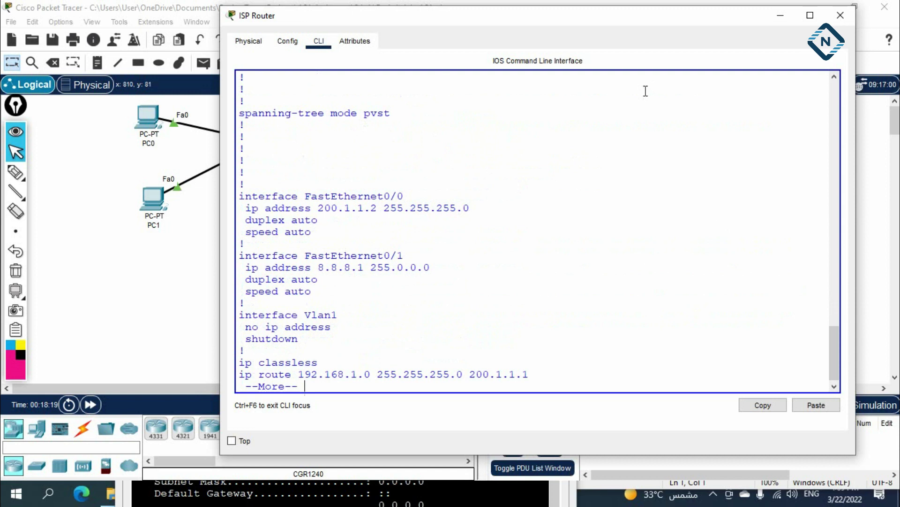
Examine the FastEthernet0/0 and FastEthernet0/1 addresses and the static route in the ISP Router's running configuration.
drag(354, 226, 375, 242)
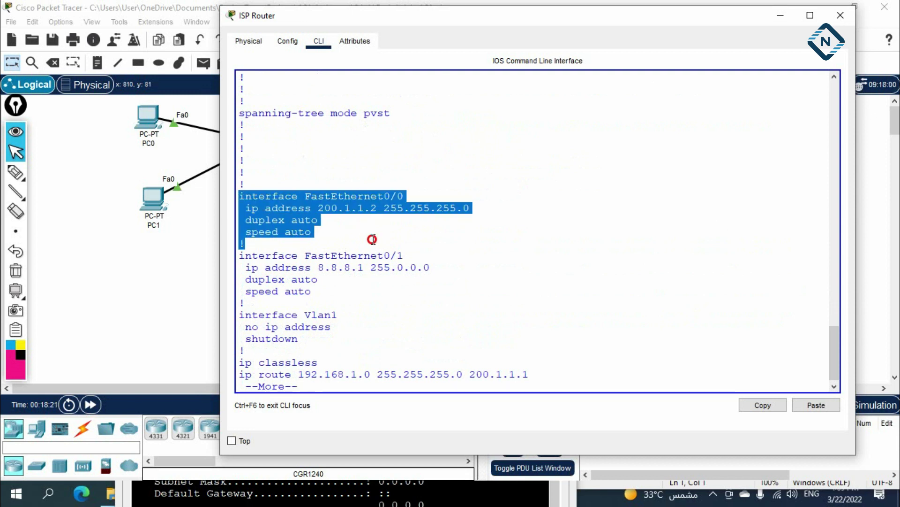
drag(394, 20, 550, 56)
drag(521, 364, 412, 321)
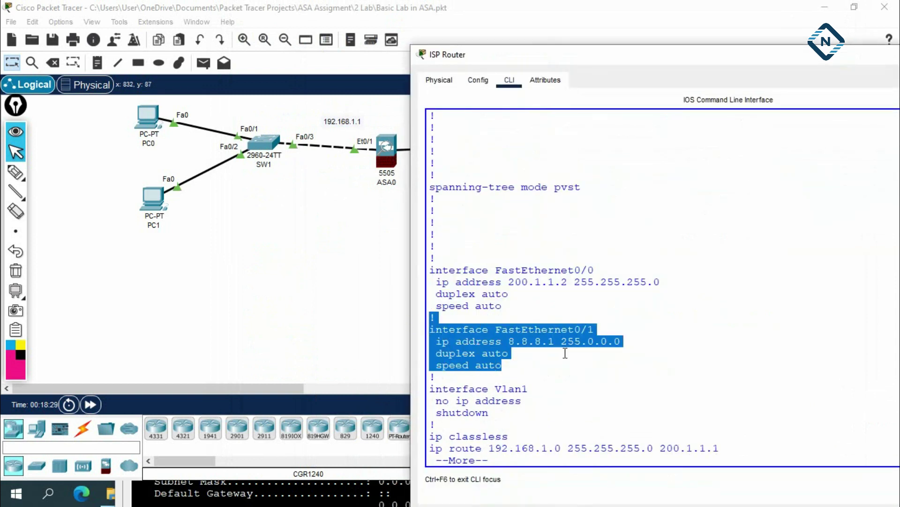
scroll(581, 357, down, 1)
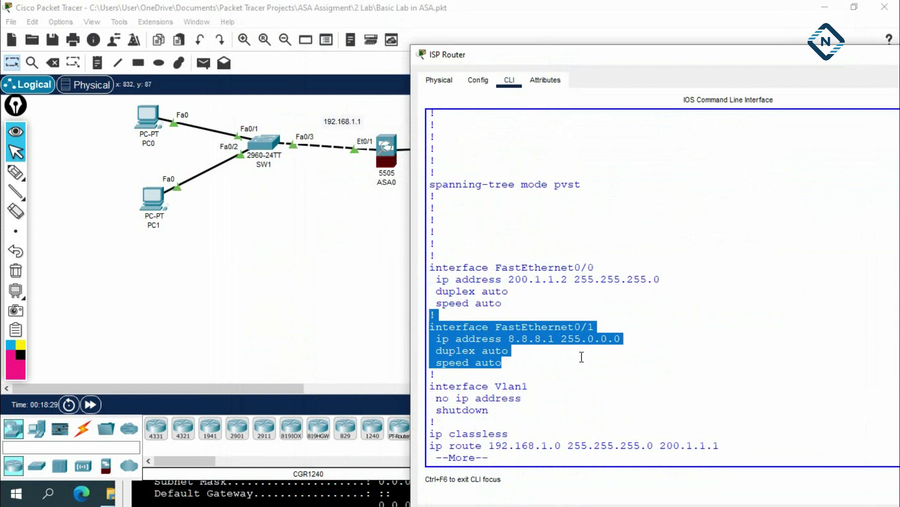
click(572, 334)
key(Return)
key(Return)
key(Return)
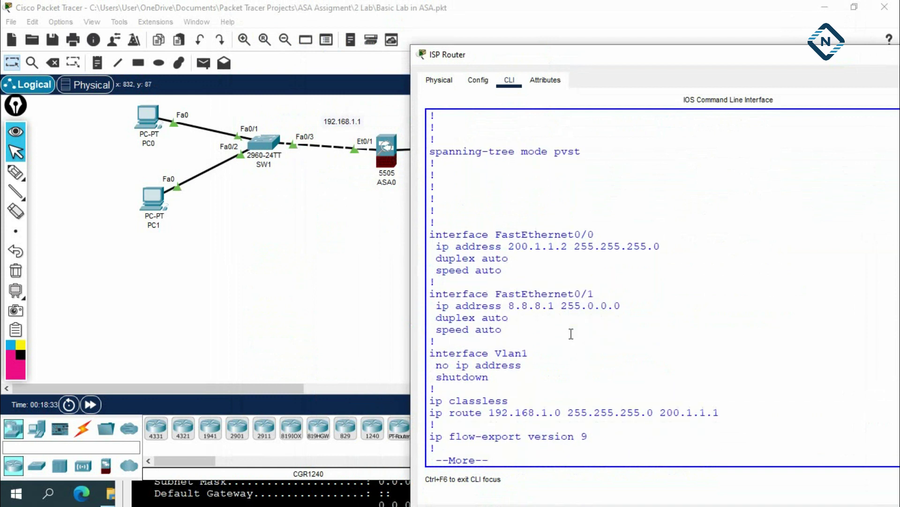
drag(428, 400, 656, 412)
click(655, 414)
Page through the rest of the running configuration until the ISP prompt returns.
key(Return)
key(Return)
key(Return)
key(Return)
key(Return)
key(Return)
key(Return)
key(Return)
key(Return)
key(Return)
key(Return)
key(Return)
key(Return)
key(Return)
key(Return)
key(Return)
key(Return)
key(Return)
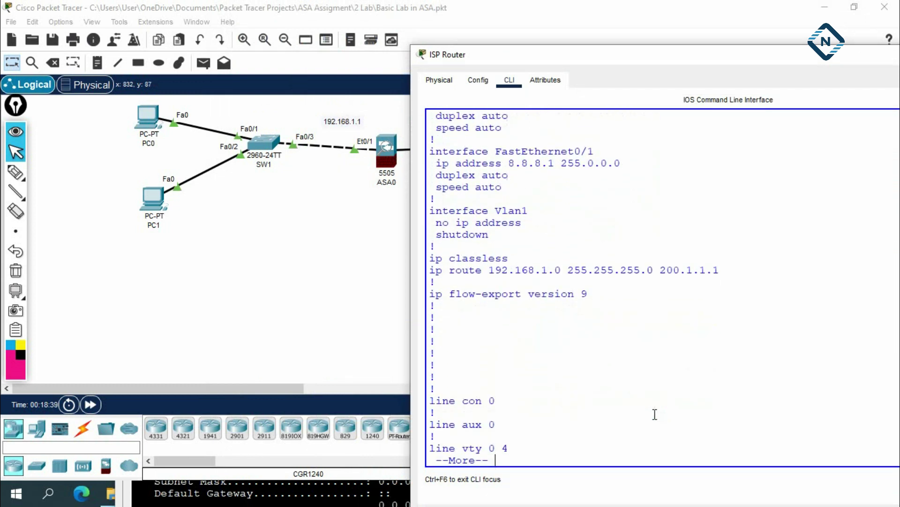
key(Return)
key(Return)
key(Return)
key(Return)
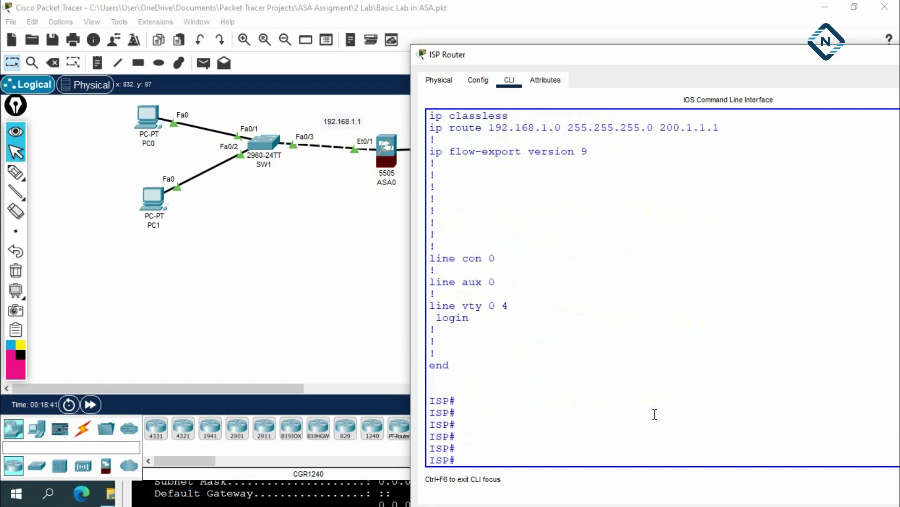
Remove the static route 192.168.1.0 255.255.255.0 200.1.1.1 in the ISP Router's global configuration mode and return to privileged EXEC mode.
text(config)
text(ig t)
key(Return)
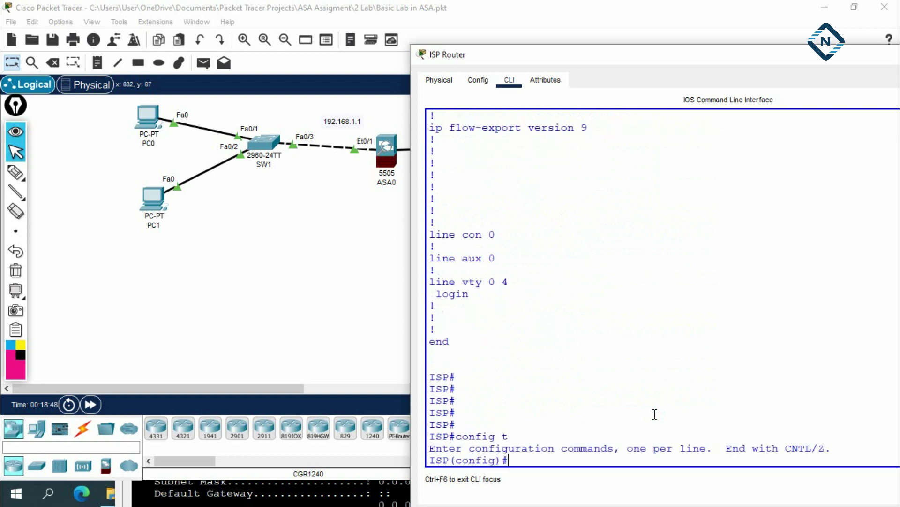
scroll(655, 414, up, 4)
drag(716, 262, 426, 263)
right_click(433, 263)
click(462, 271)
click(605, 395)
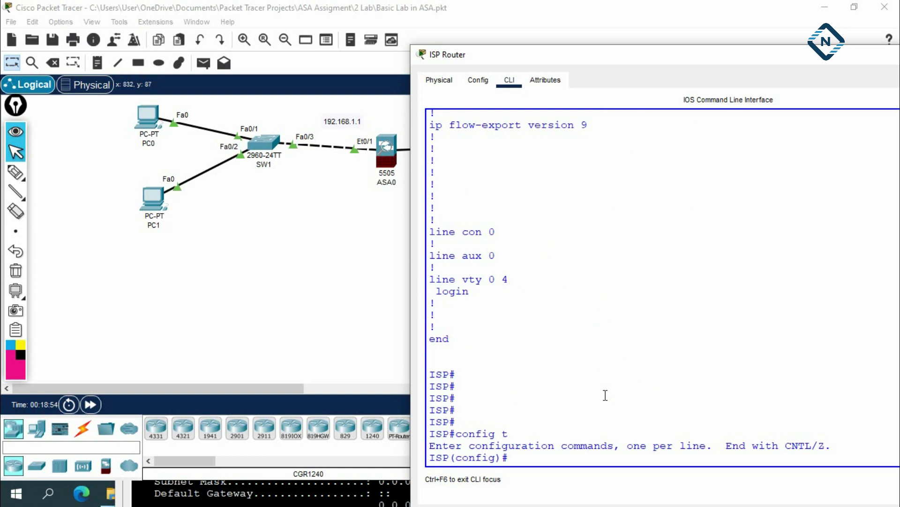
text(no)
right_click(721, 348)
click(753, 374)
key(Return)
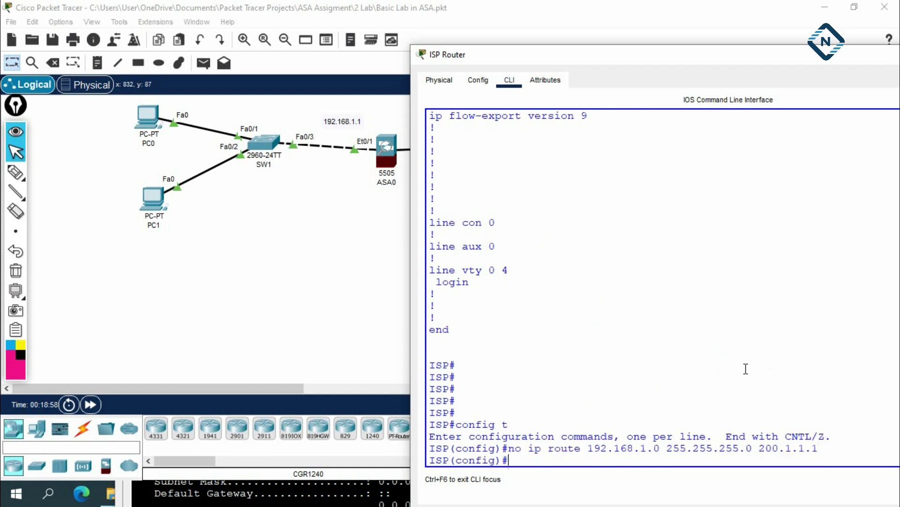
key(ctrl+z)
key(Return)
key(Return)
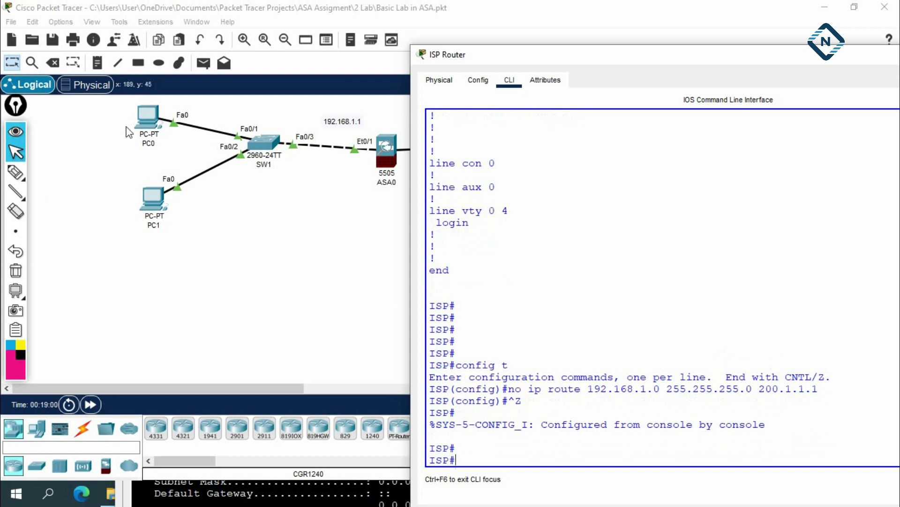
Ping 8.8.8.8 from PC0's command prompt again to test connectivity without the ISP Router's static route.
click(149, 113)
scroll(602, 213, down, 5)
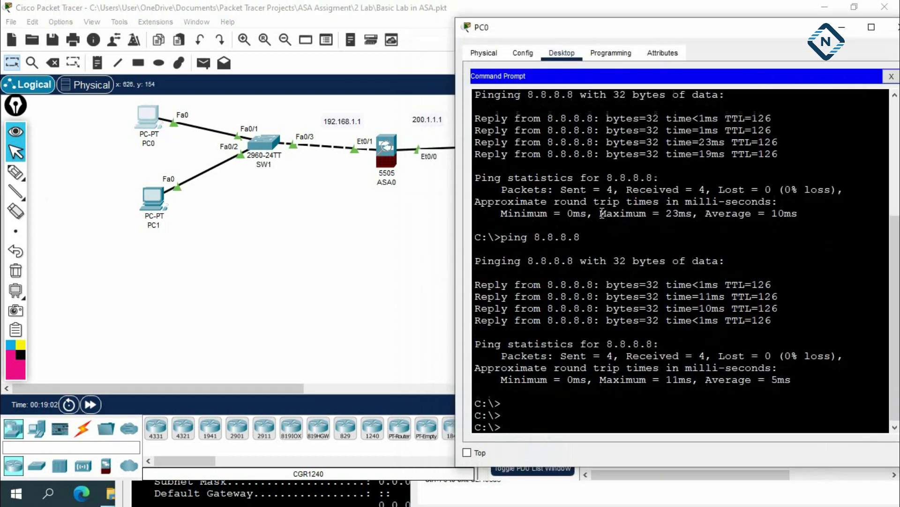
text(ping 8.8.8.8)
key(Return)
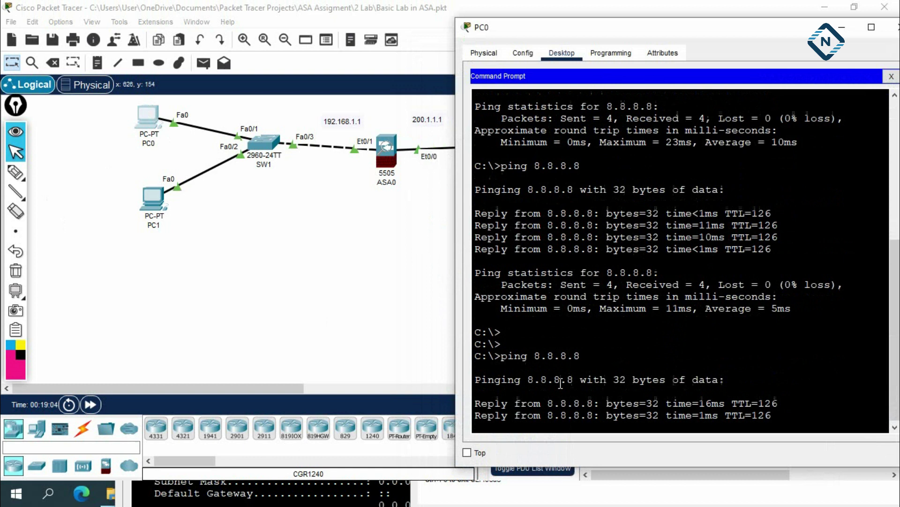
drag(680, 28, 383, 25)
Display the ISP Router's routing table with sh ip route to check which routes it holds.
click(665, 136)
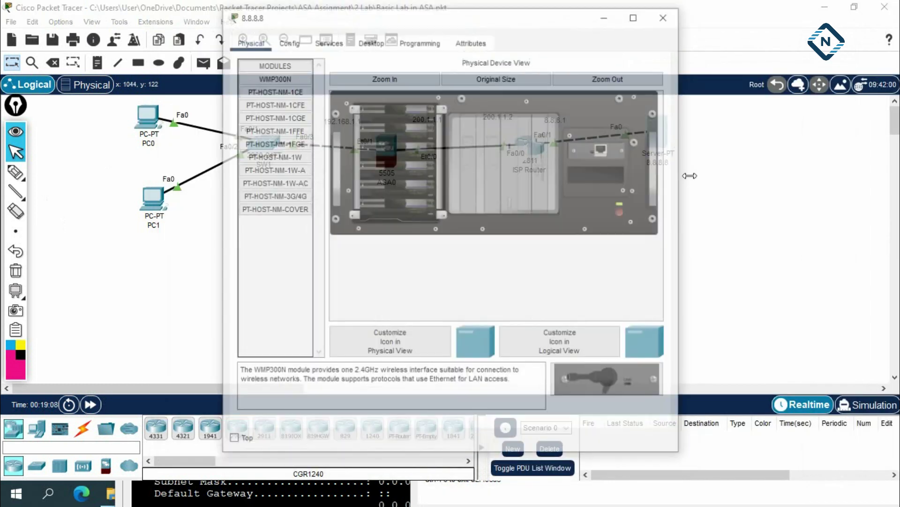
click(666, 15)
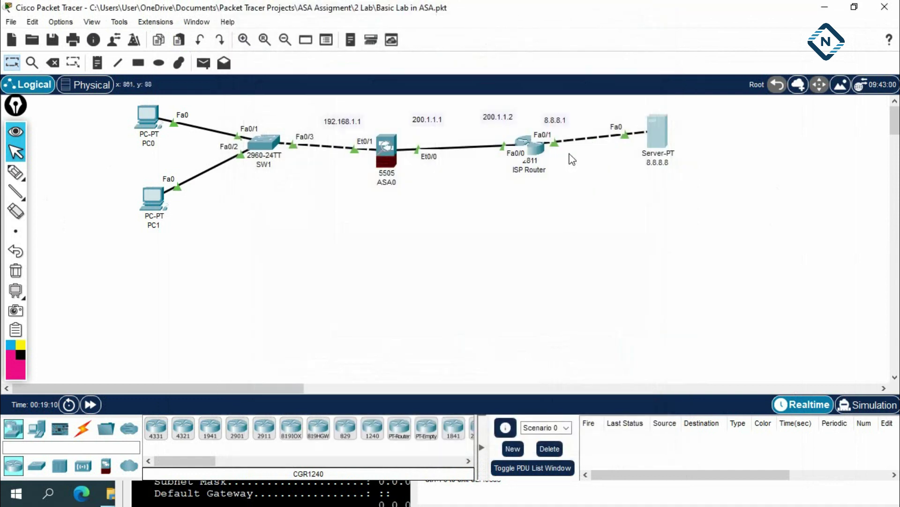
click(530, 155)
text(sh)
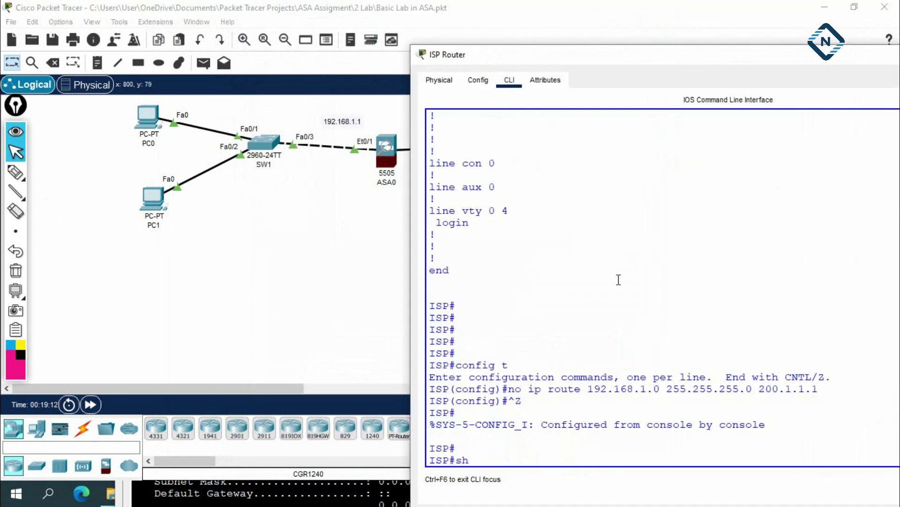
text( ip rou)
key(Tab)
key(Return)
key(Return)
key(Return)
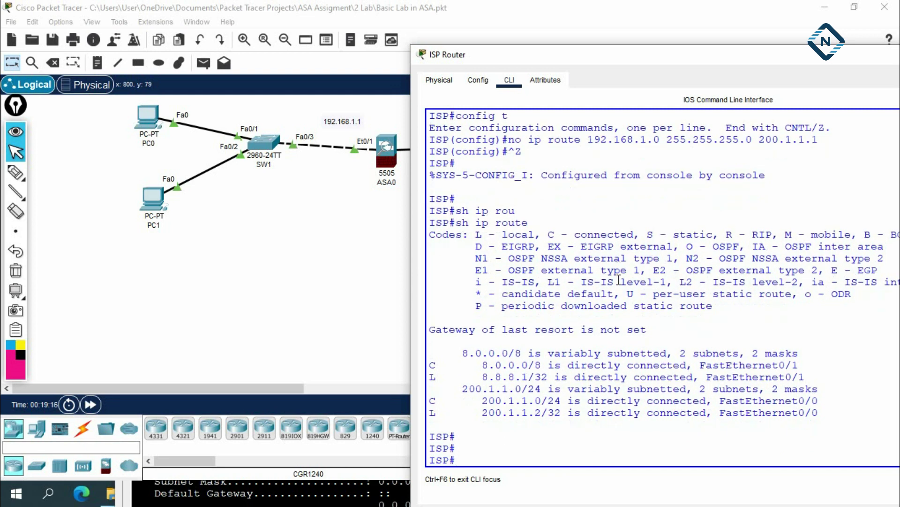
Page through the ISP Router's entire running configuration with sh run to check for static routes, and put its window away.
text(sh run)
key(Return)
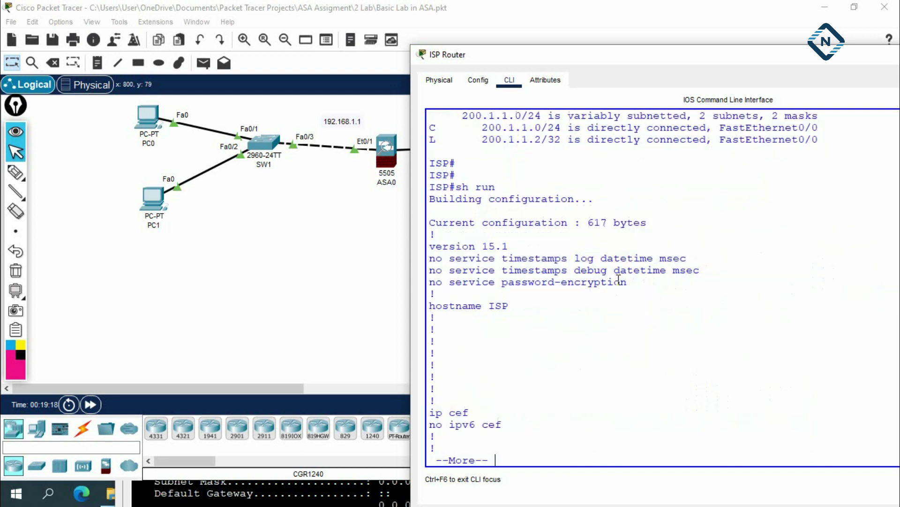
key(Return)
key(Return)
key(Return)
key(Return)
key(Return)
key(Return)
key(Return)
key(Return)
key(Return)
key(Return)
key(Return)
key(Return)
key(Return)
key(Return)
key(Return)
key(Return)
key(Return)
key(Return)
key(Return)
key(Return)
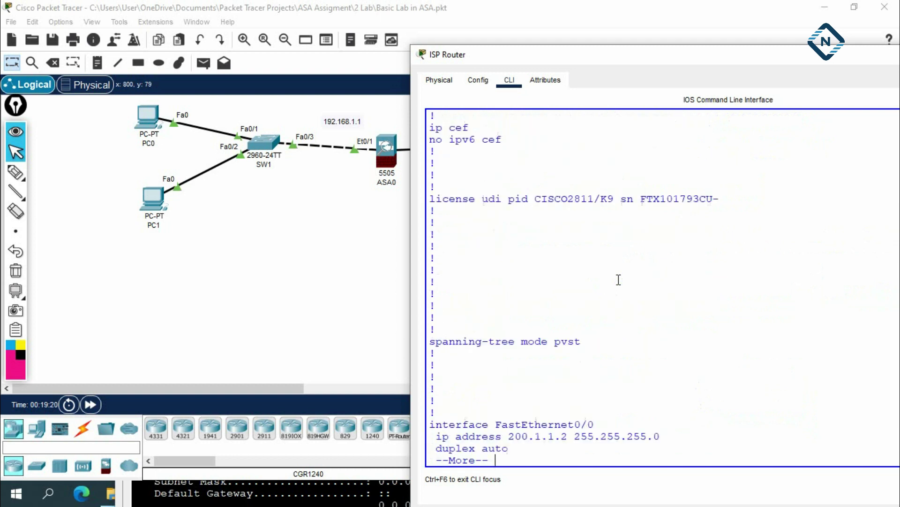
key(Return)
key(Return)
key(Return)
key(Return)
key(Return)
key(Return)
key(Return)
key(Return)
key(Return)
key(Return)
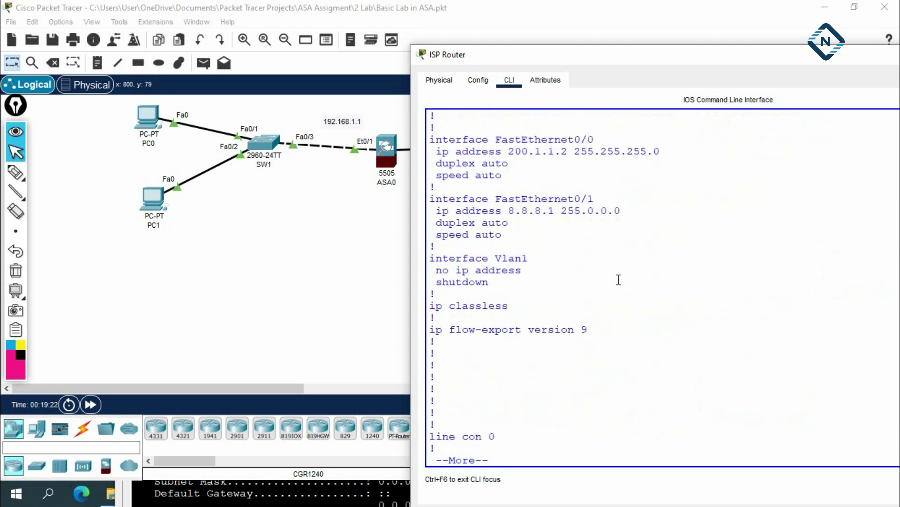
key(Return)
key(Return)
key(Return)
key(Return)
key(Return)
key(Return)
key(Return)
key(Return)
key(Return)
key(Return)
key(Return)
key(Return)
key(Return)
key(Return)
key(Return)
key(Return)
key(Return)
key(Return)
key(Return)
key(Return)
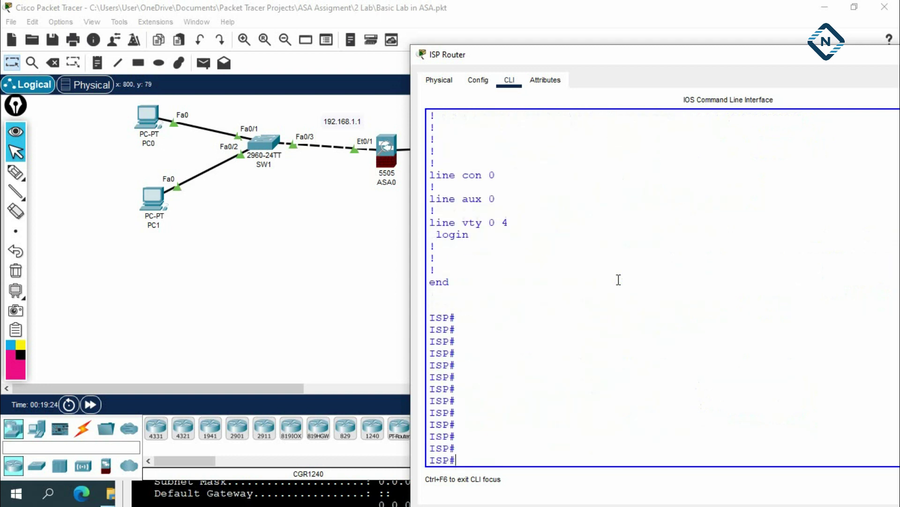
drag(715, 59, 532, 101)
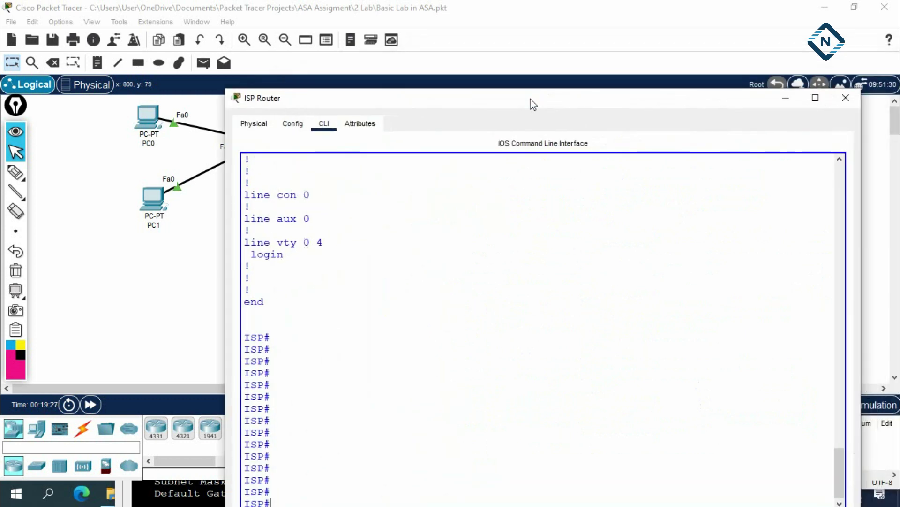
click(786, 98)
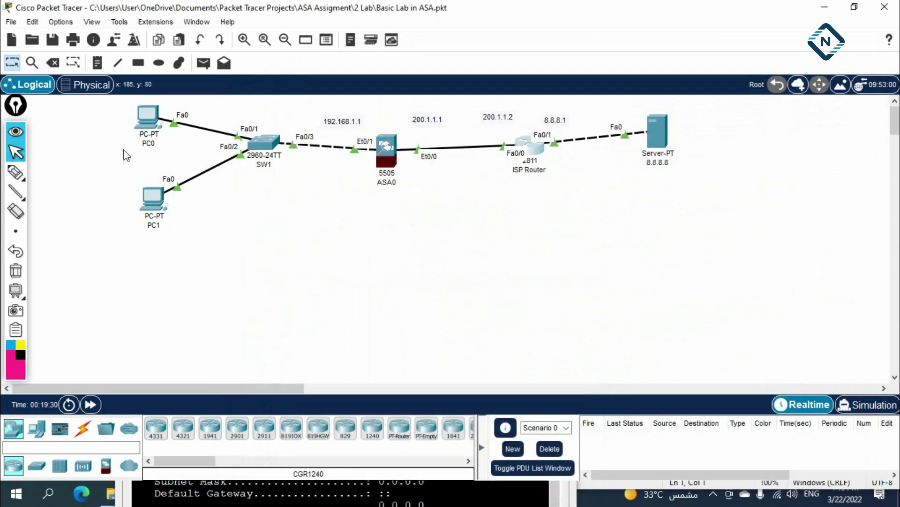
Repeat the ping to 8.8.8.8 from PC0's command prompt and uncover the topology behind its window.
click(145, 117)
scroll(523, 215, down, 1)
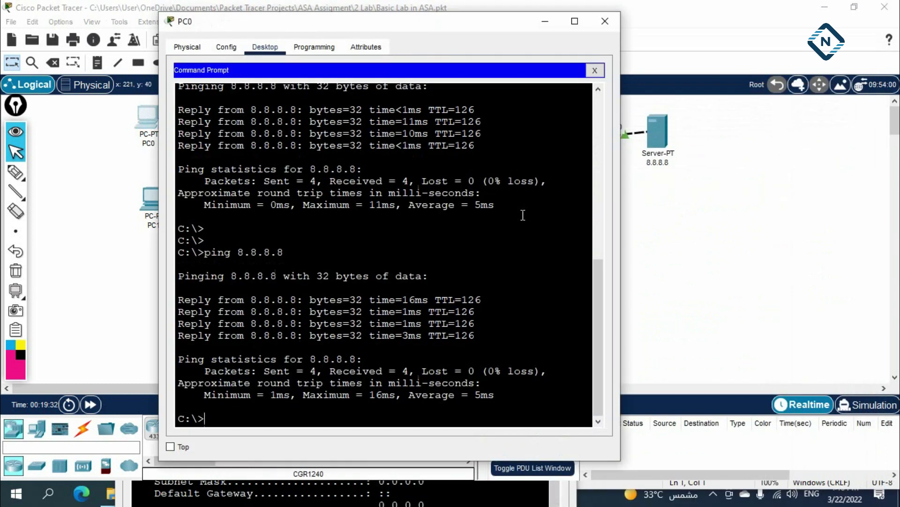
key(Up)
key(Return)
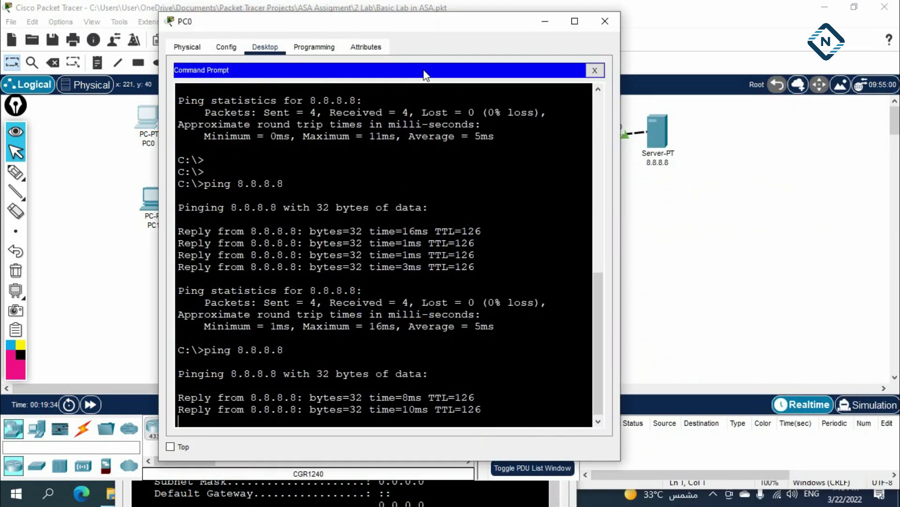
drag(452, 22, 499, 209)
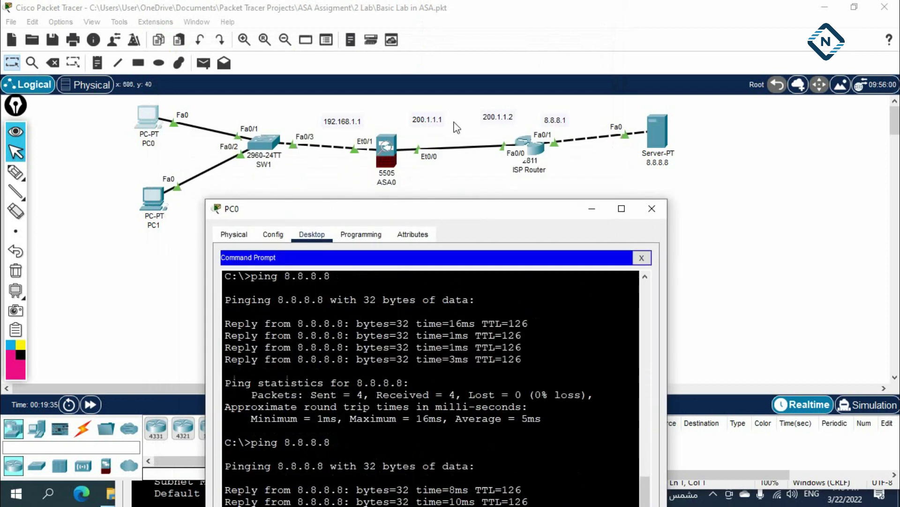
Inspect the 8.8.8.8 server's IP configuration, covering its IPv4 address, subnet mask and default gateway, and put its window away.
click(651, 139)
click(327, 41)
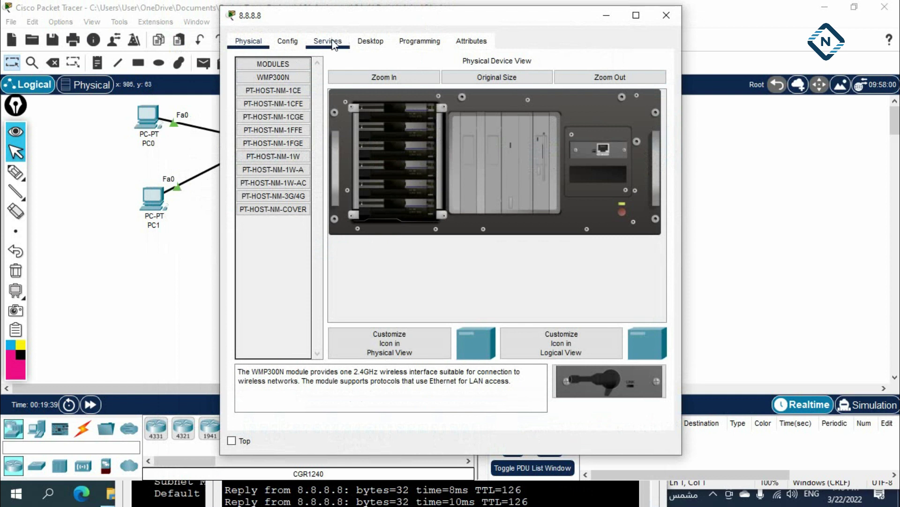
click(370, 42)
click(299, 81)
click(408, 119)
click(387, 136)
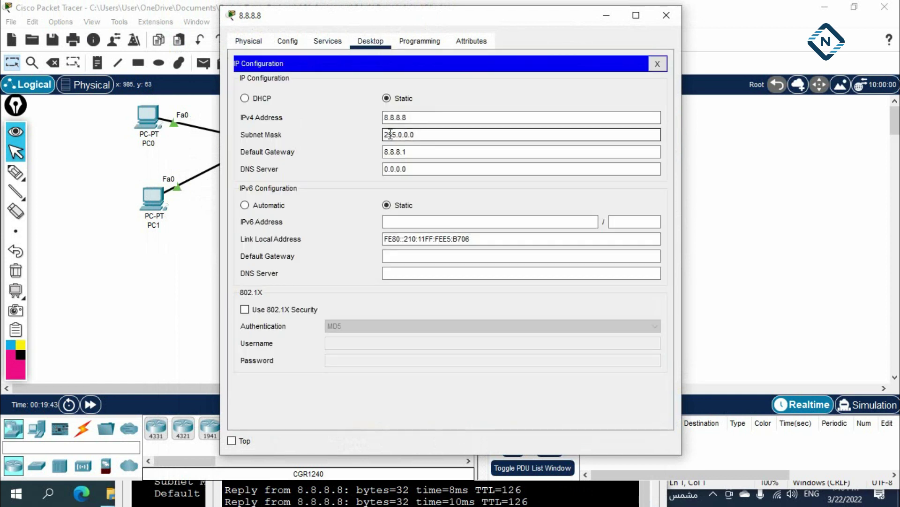
click(399, 151)
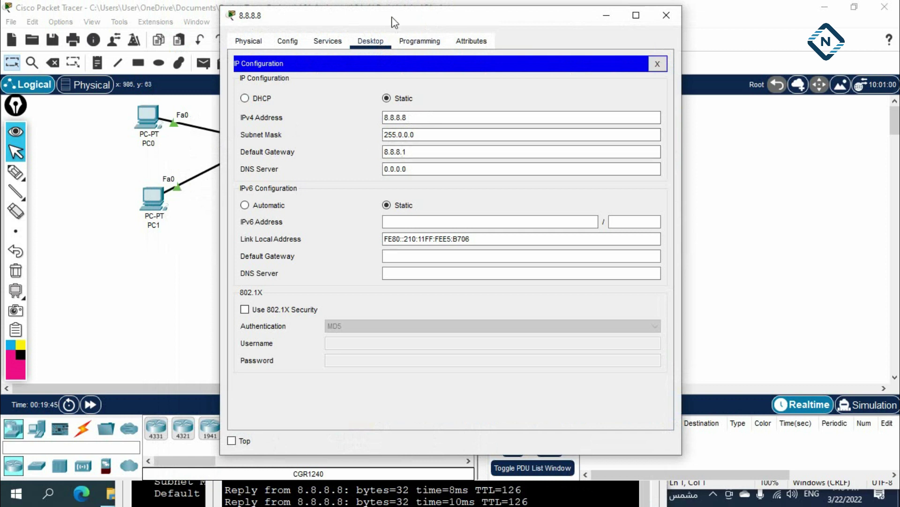
drag(394, 19, 469, 247)
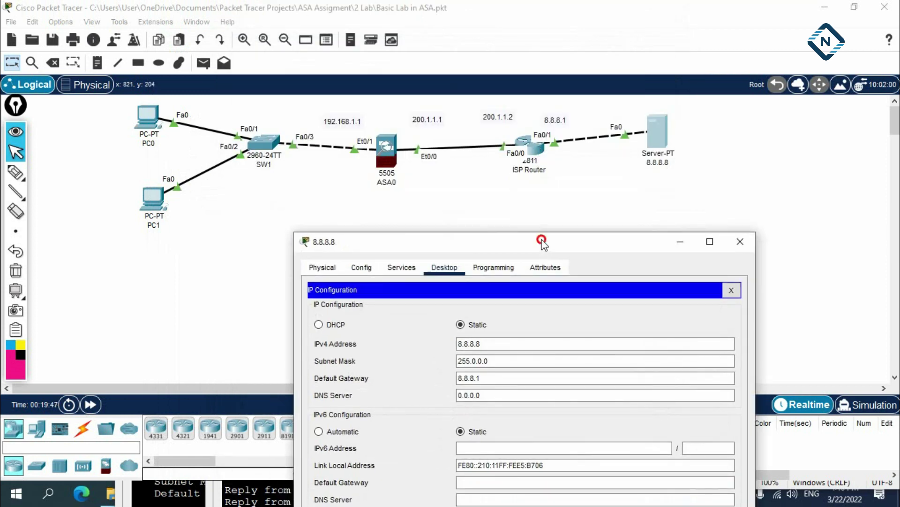
drag(539, 240, 549, 115)
click(693, 121)
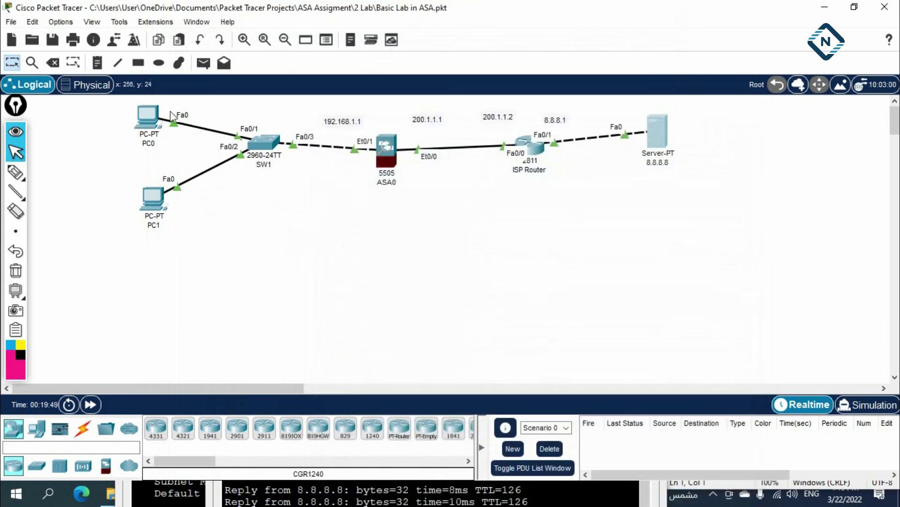
Review the finished ping statistics for 8.8.8.8 on PC0 and minimize its window.
click(150, 130)
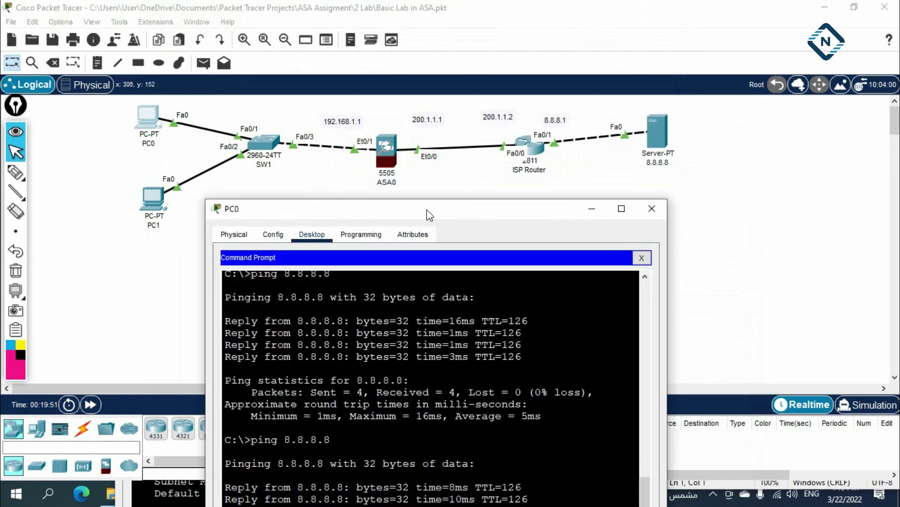
drag(427, 209, 449, 101)
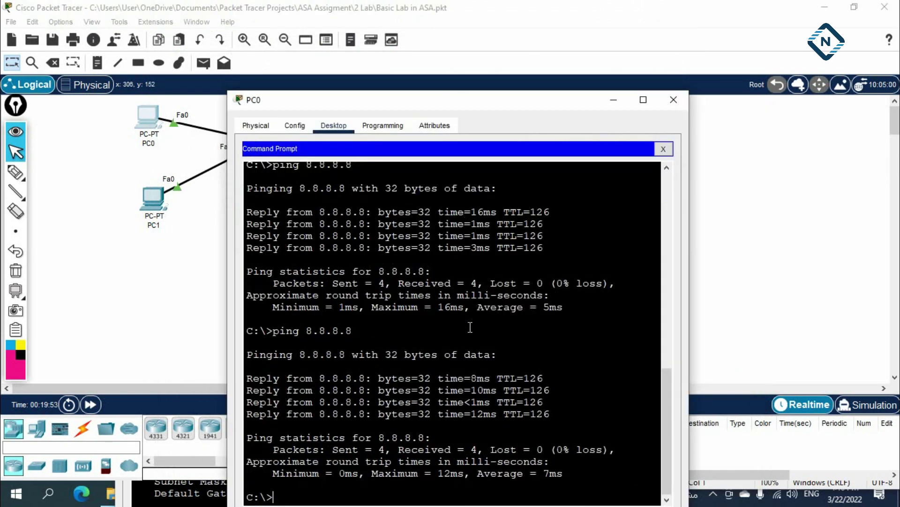
click(614, 100)
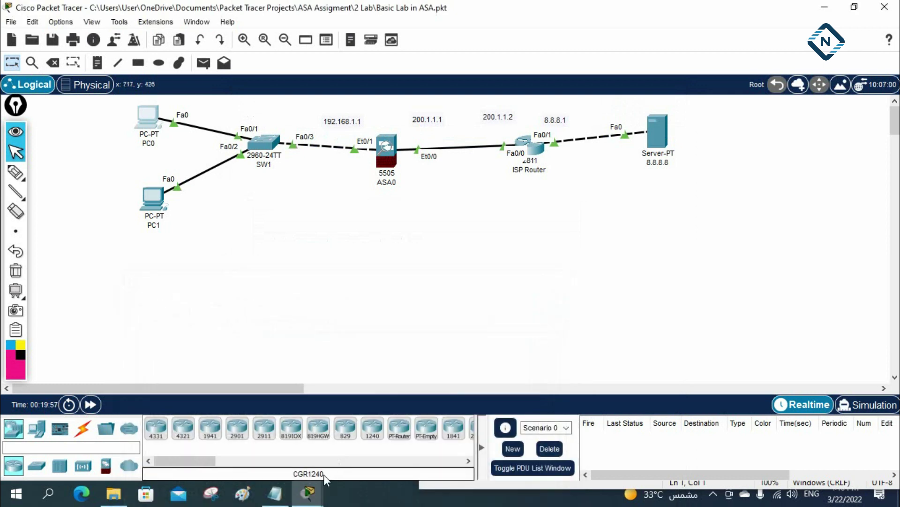
Switch to Basic lab.txt in Notepad and highlight the outside default route and the INSIDE object's NAT commands for review.
click(286, 491)
drag(561, 121, 526, 15)
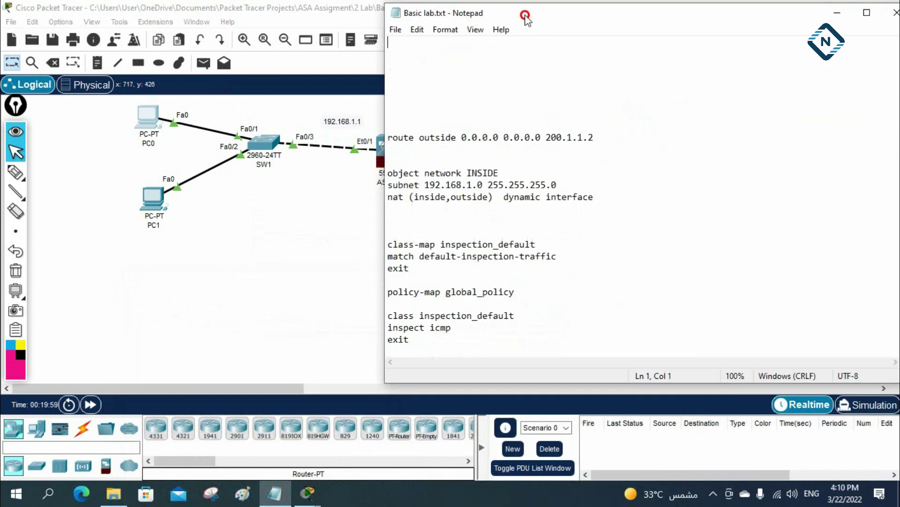
drag(610, 141, 374, 140)
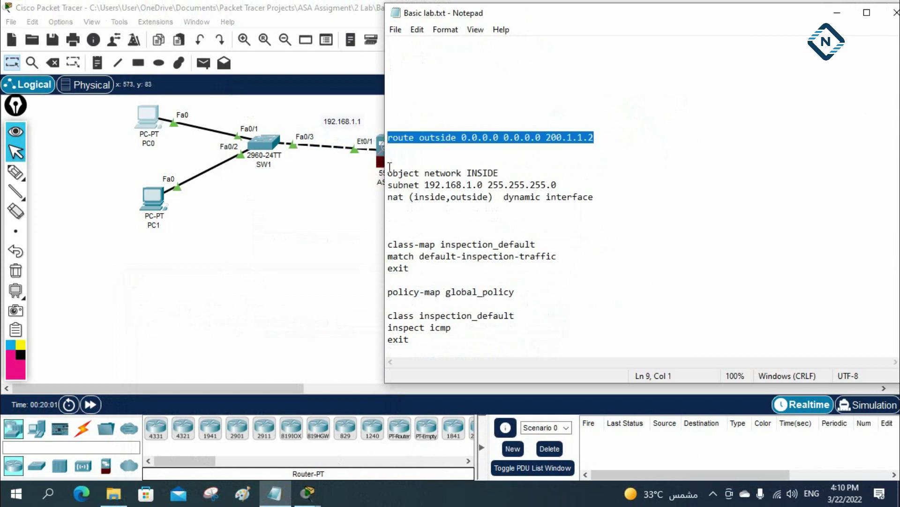
drag(390, 172, 624, 197)
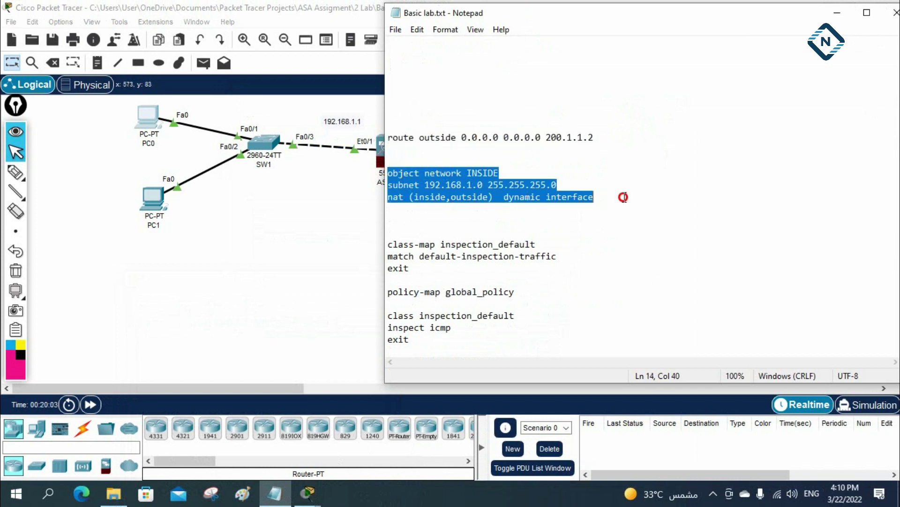
Review the class-map, policy-map, inspect icmp and service-policy commands in the lab notes by highlighting them in turn.
scroll(424, 234, down, 2)
drag(390, 174, 437, 172)
drag(568, 184, 381, 184)
click(388, 222)
drag(388, 222, 478, 252)
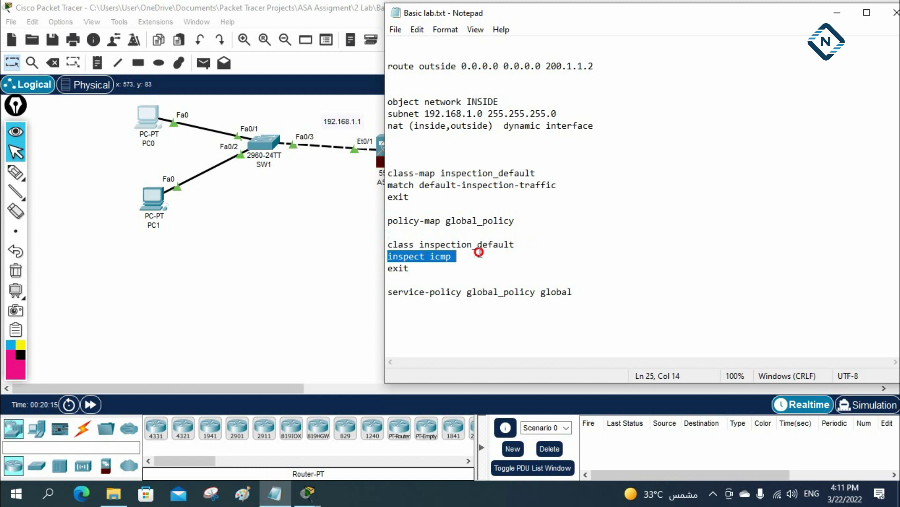
drag(578, 292, 377, 289)
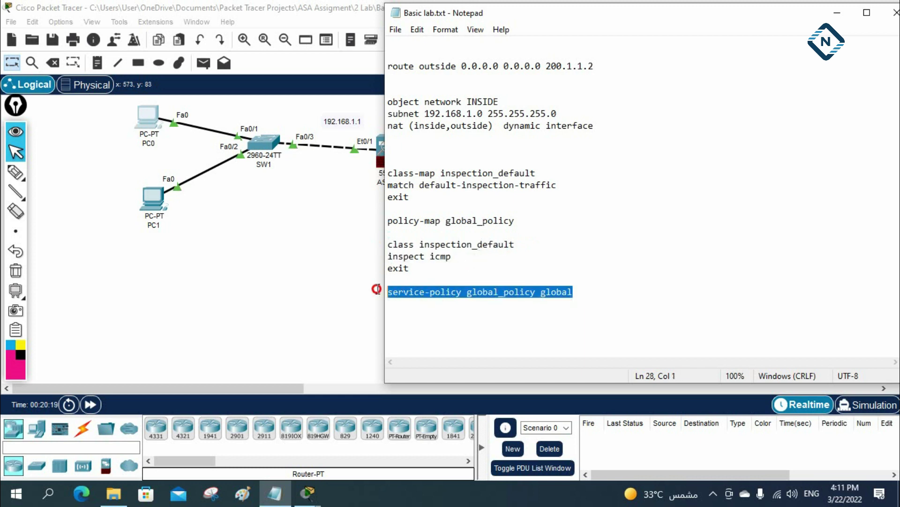
scroll(582, 240, up, 2)
scroll(586, 235, down, 2)
drag(599, 11, 575, 56)
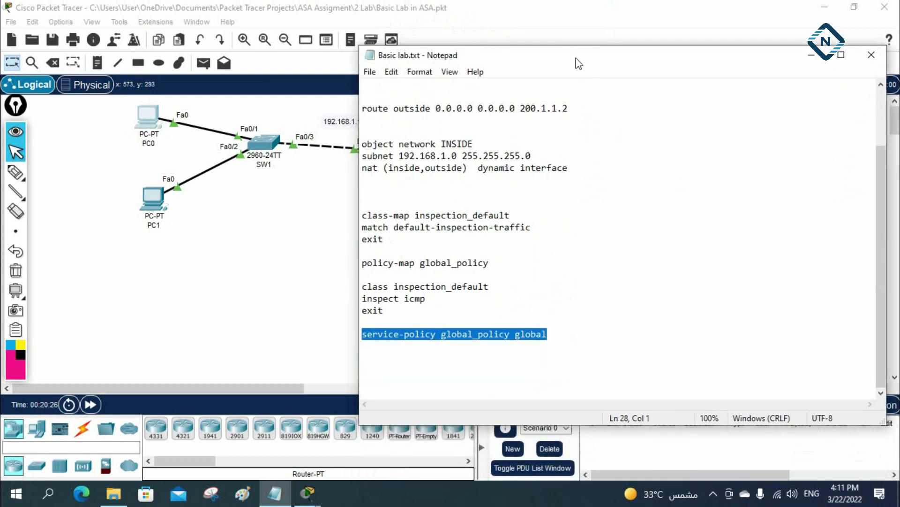